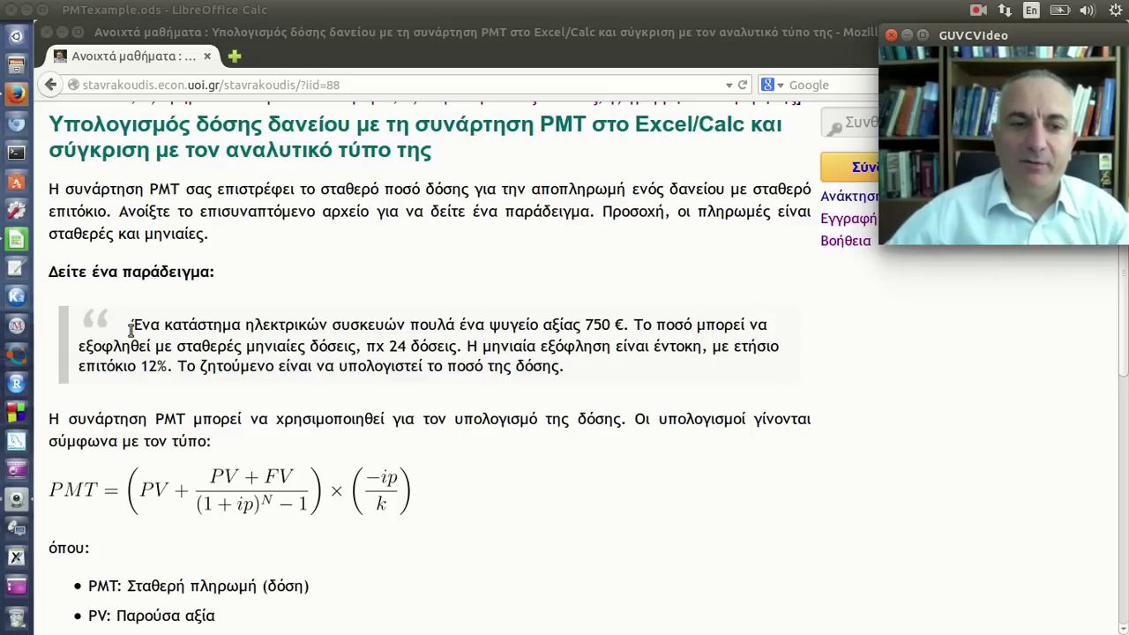
left_click_drag(132, 325, 569, 377)
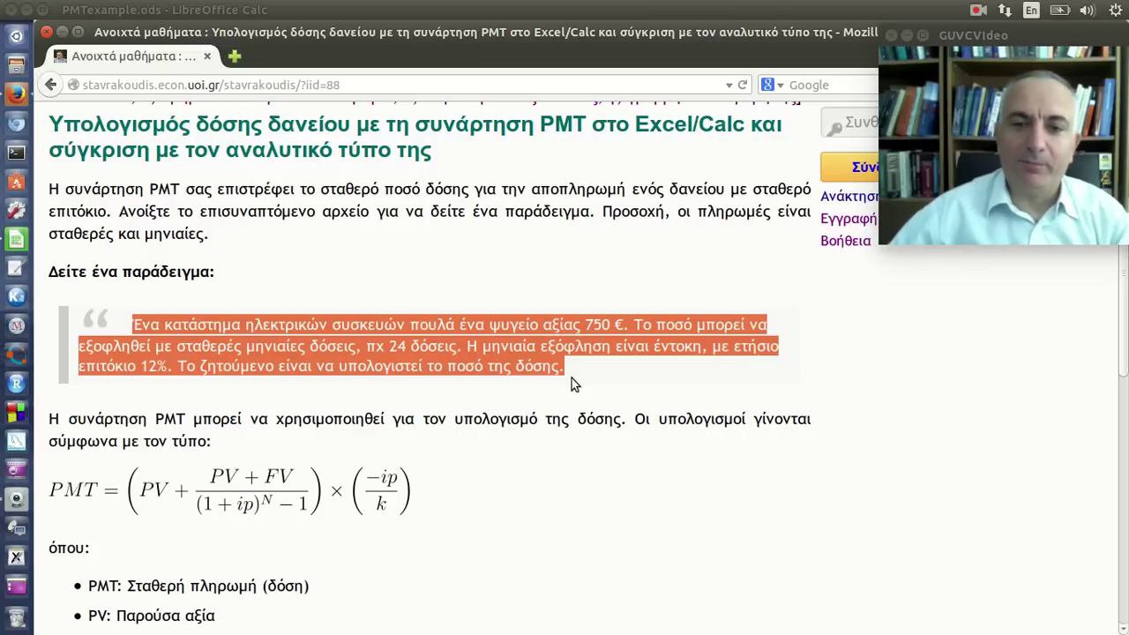
left_click(615, 381)
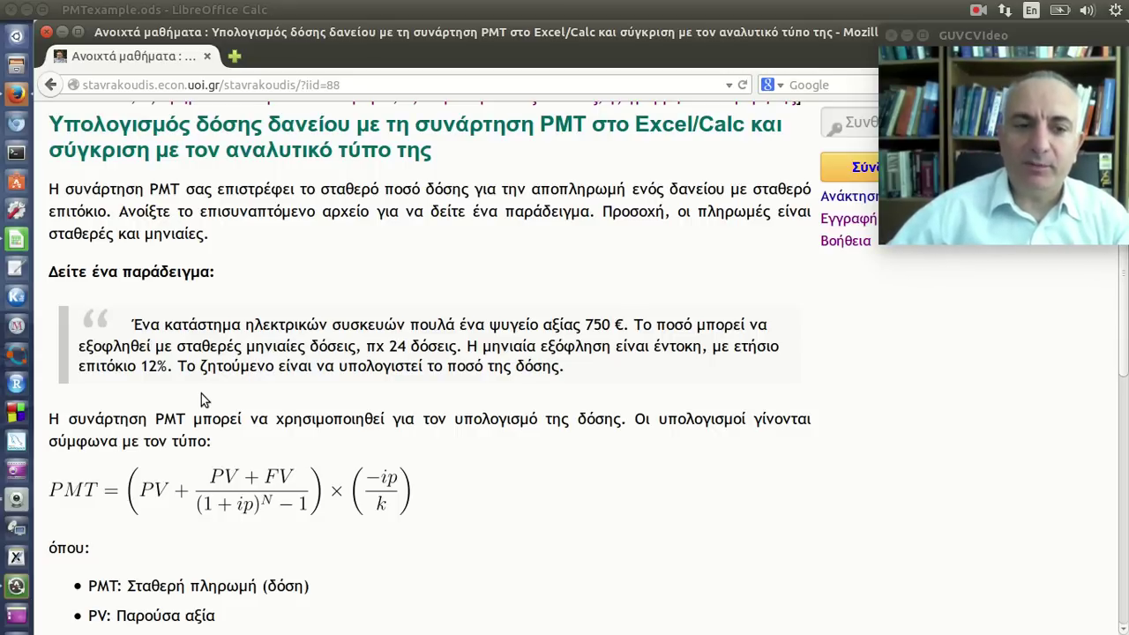
Scroll the course page down to the PMT variable list defining PV, FV, ip and k.
scroll(285, 398, "down", 1)
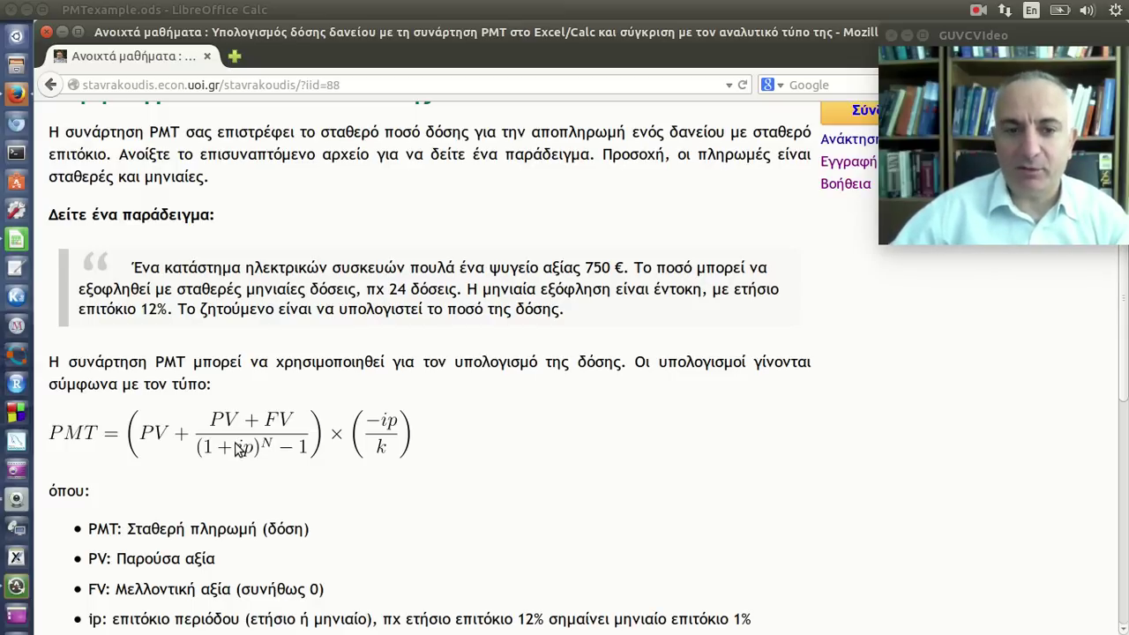
scroll(282, 448, "down", 1)
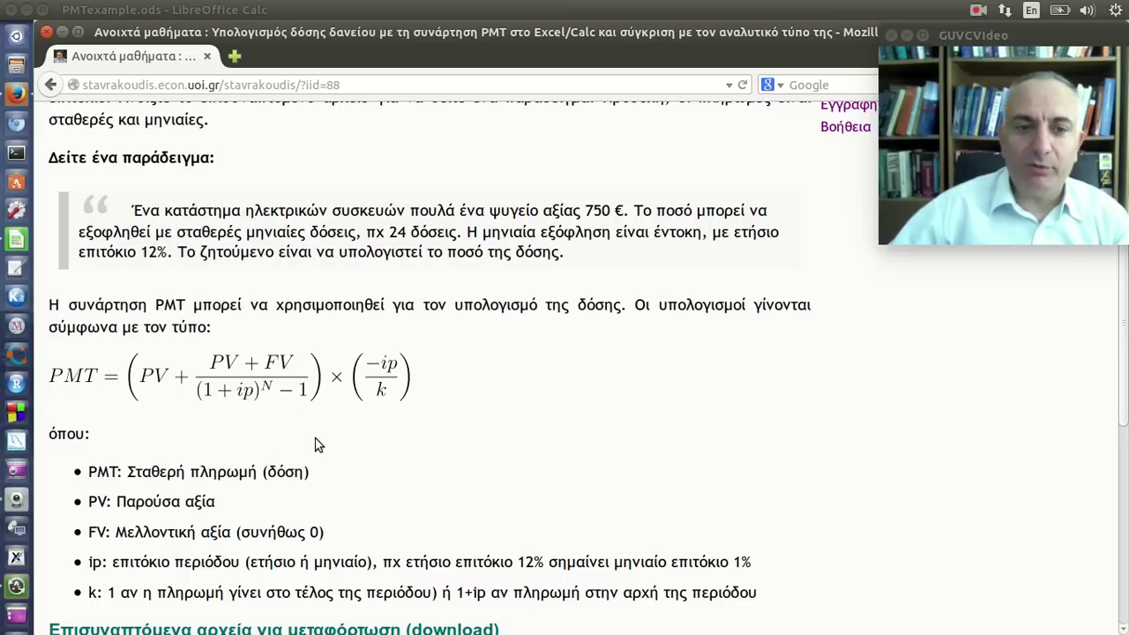
Read further through the PMT explanation and example, then return to PMTexample.ods in Calc.
scroll(321, 450, "down", 1)
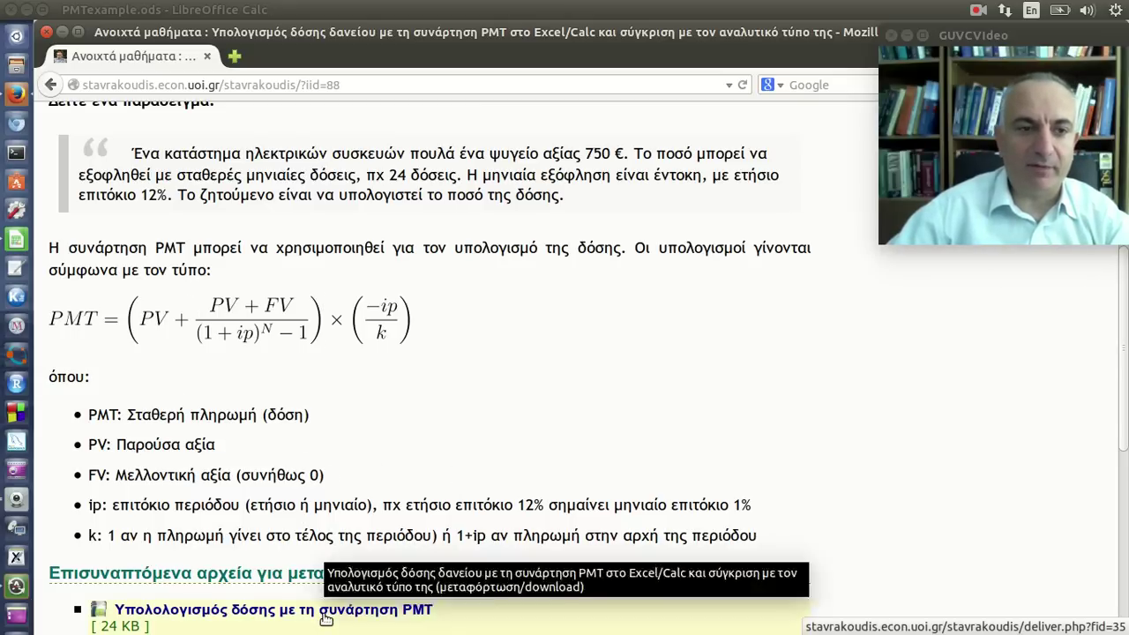
left_click(15, 240)
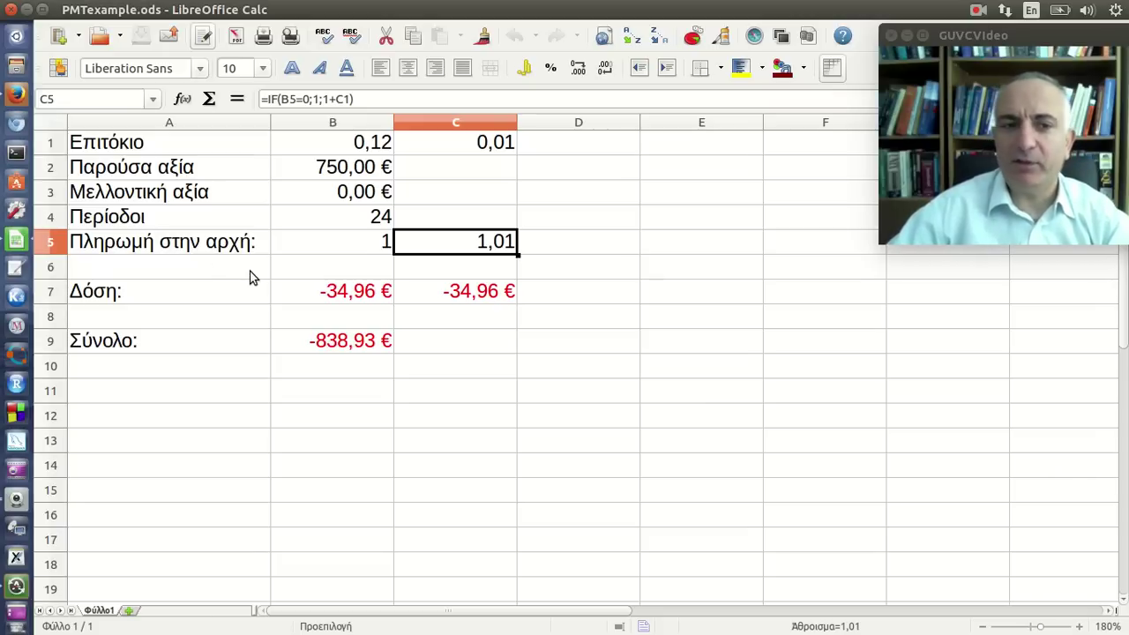
left_click(455, 122)
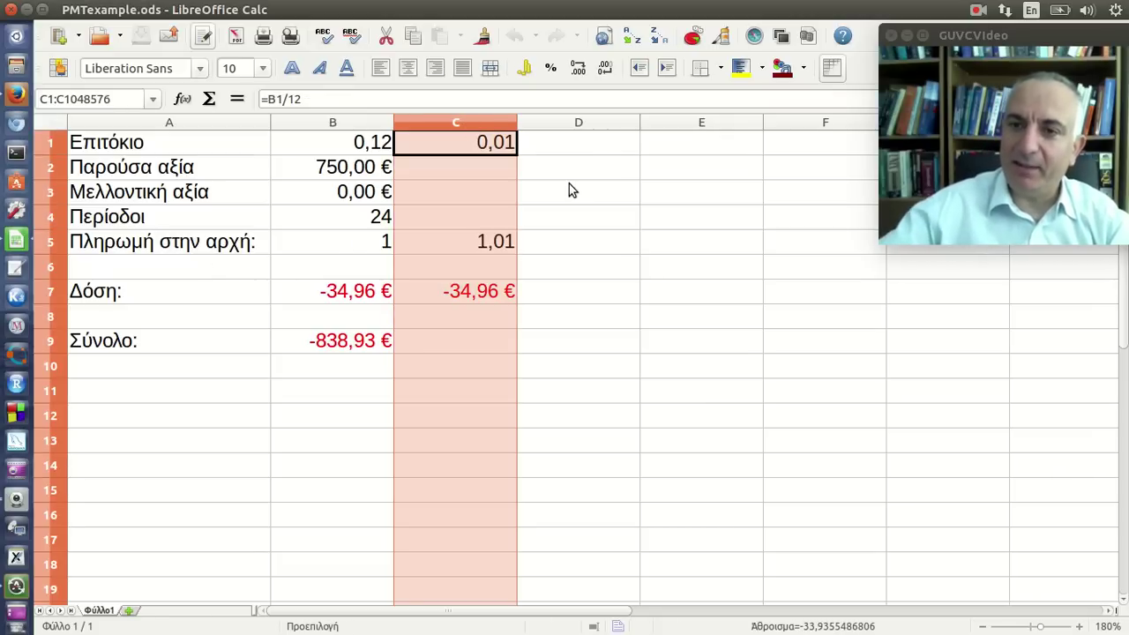
left_click(383, 122)
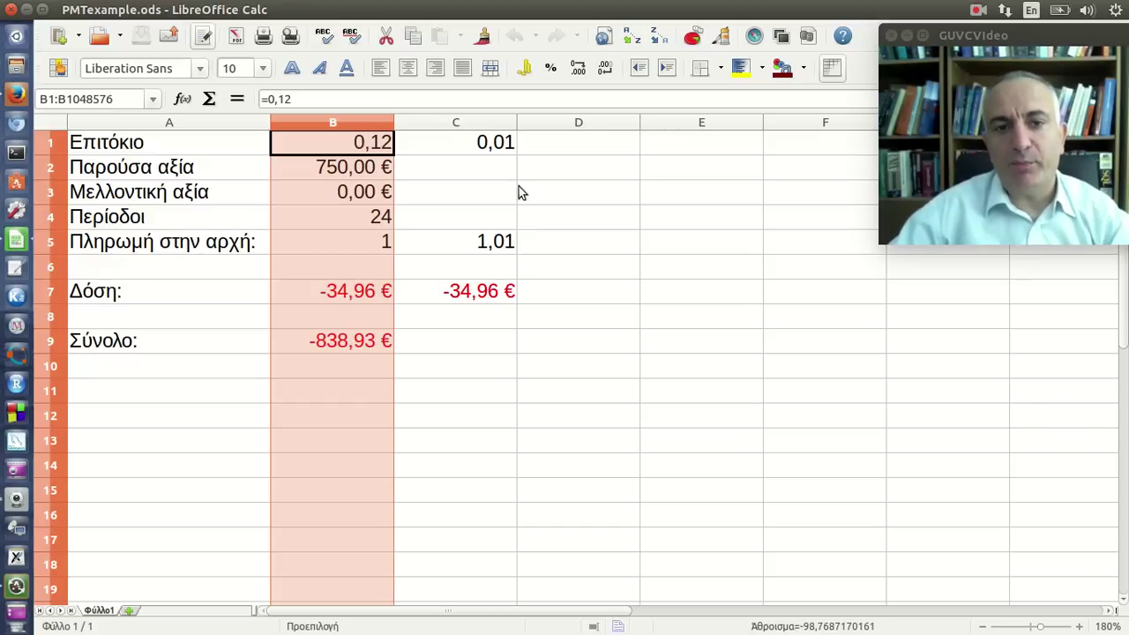
left_click(578, 150)
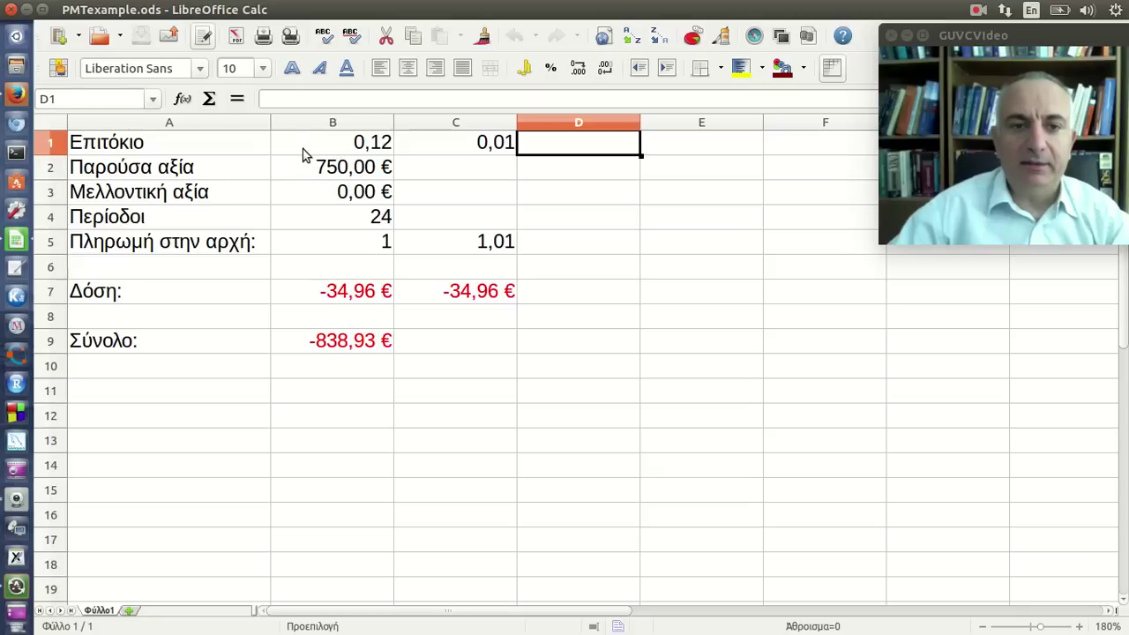
left_click_drag(305, 150, 323, 243)
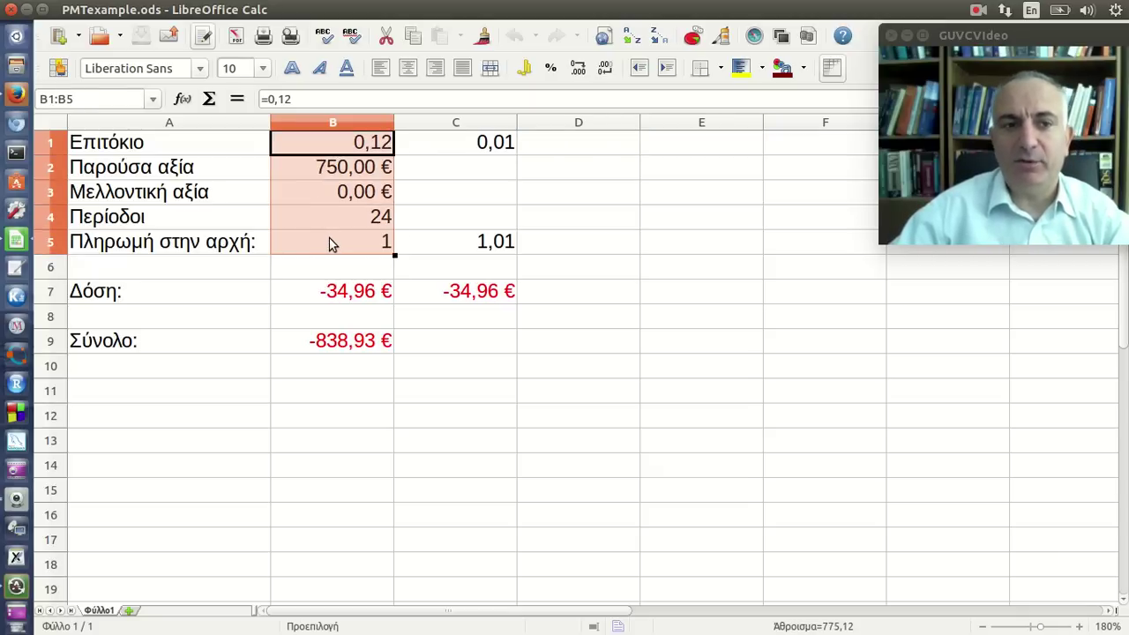
left_click(329, 244)
left_click(344, 143)
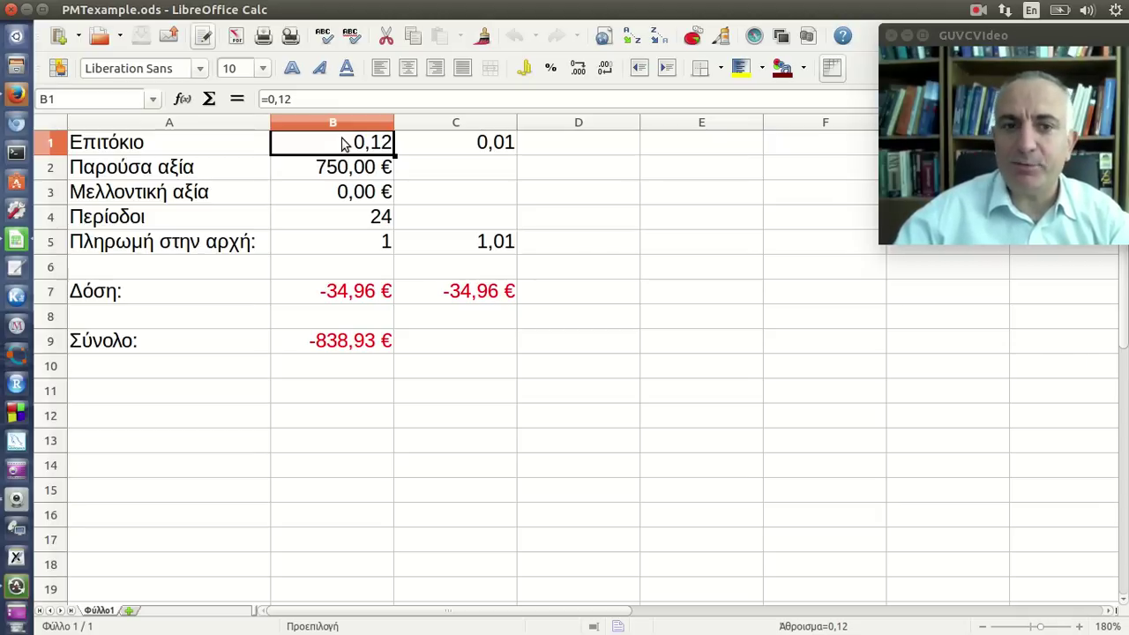
Enter =12% as the interest rate in B1.
type("=")
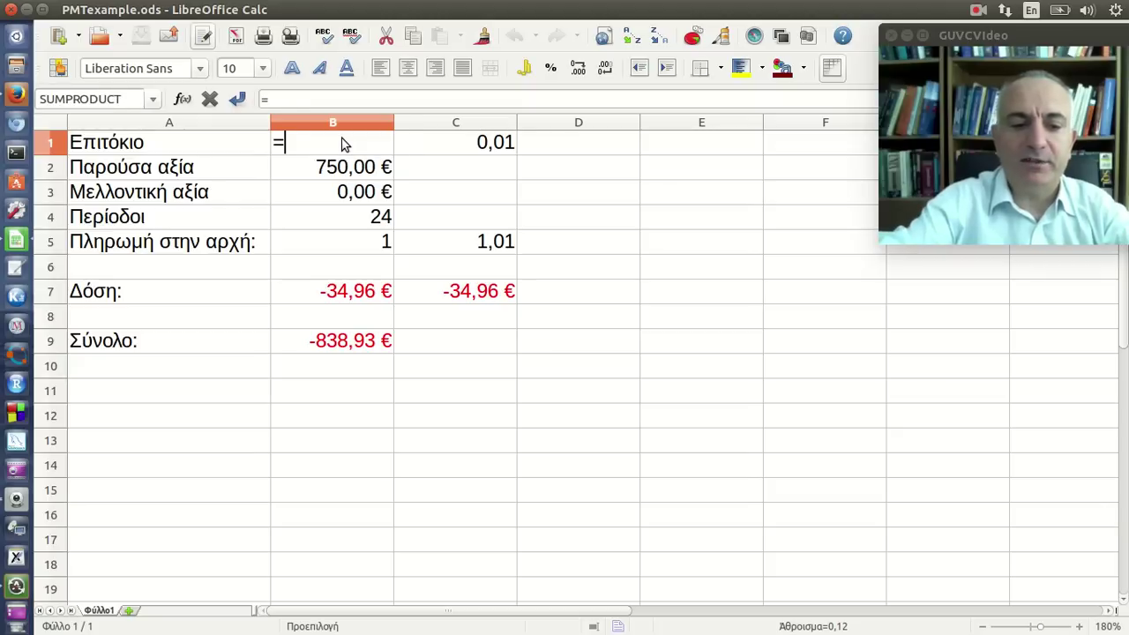
type("12%")
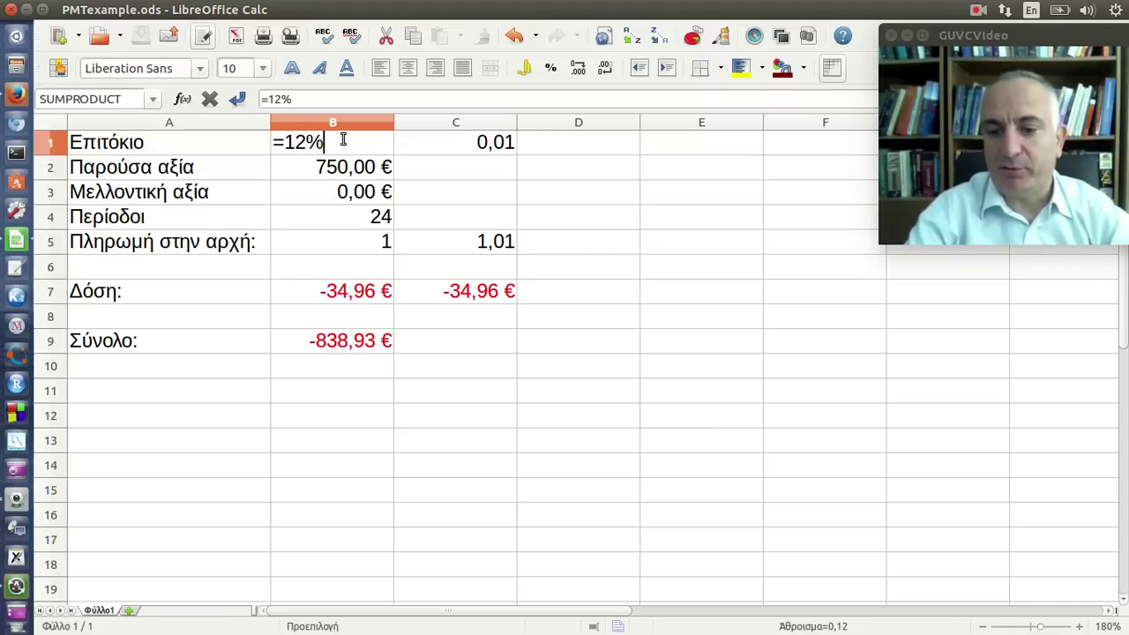
key("Return")
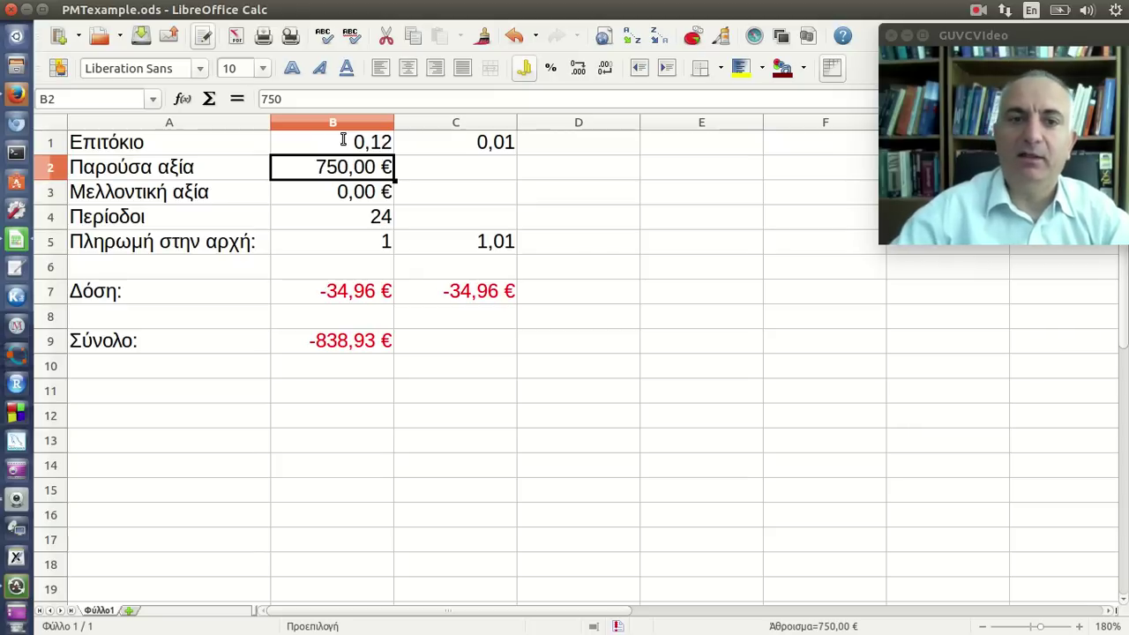
left_click(380, 143)
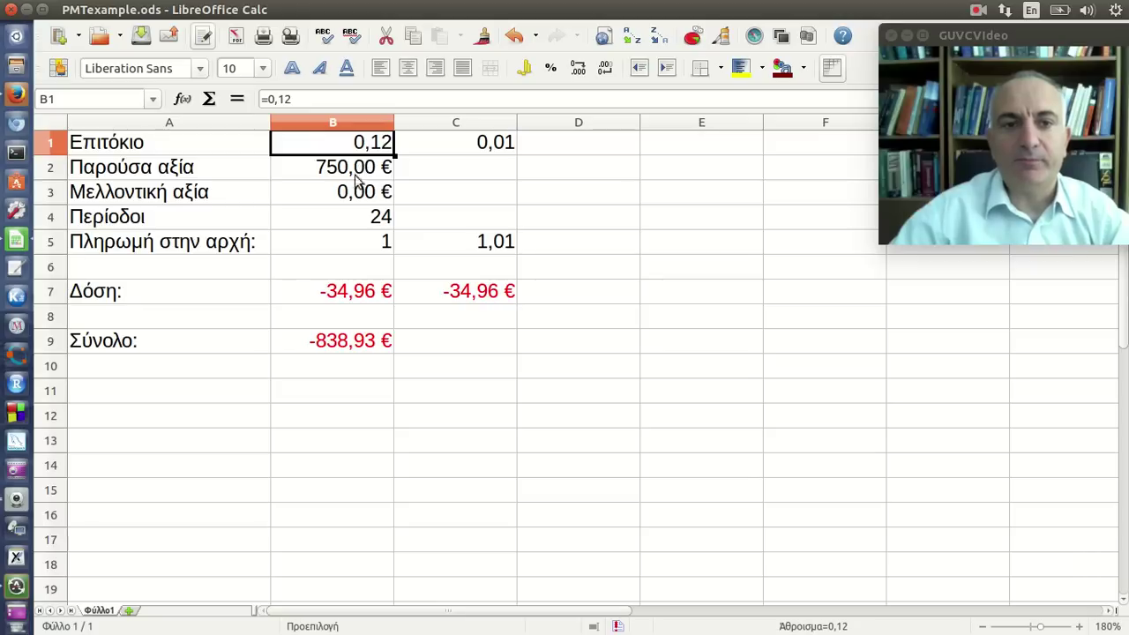
left_click(358, 174)
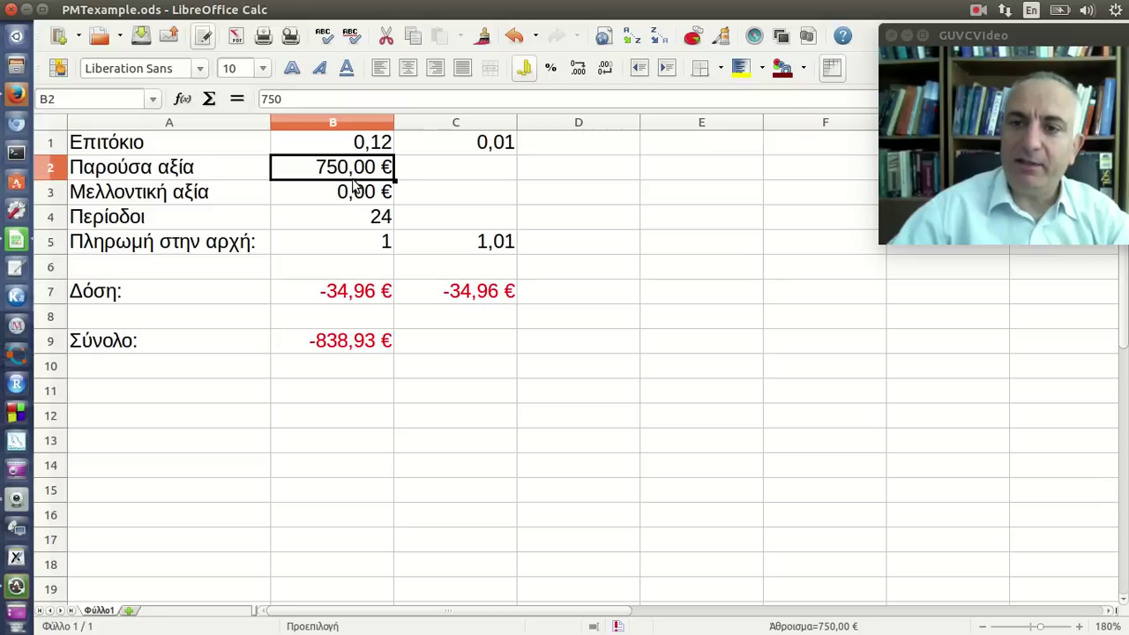
left_click(525, 70)
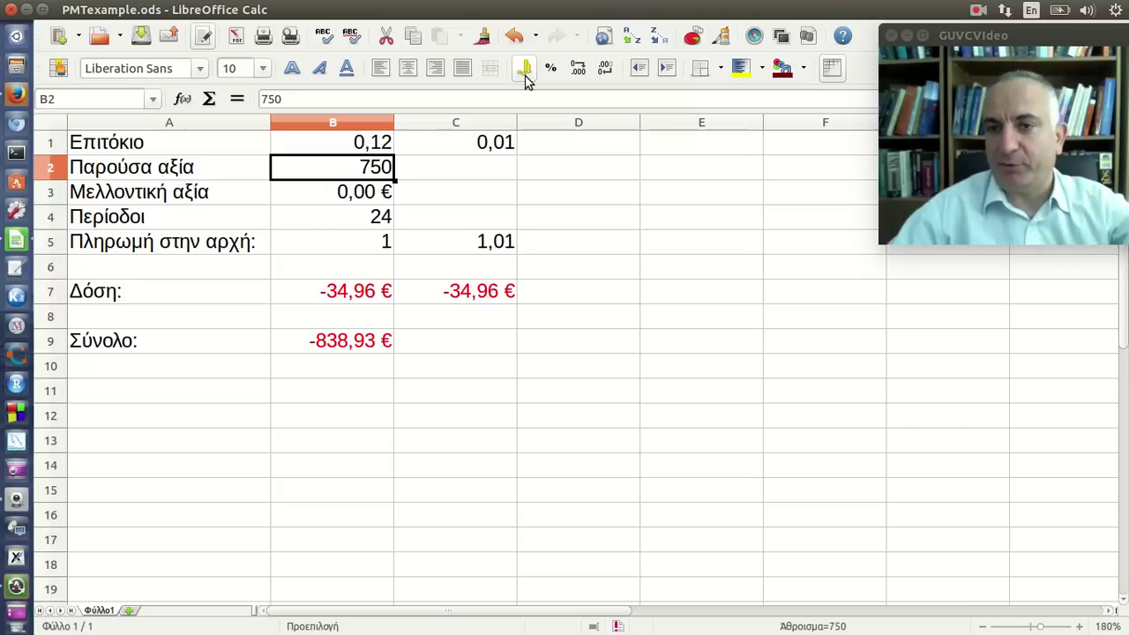
left_click(525, 71)
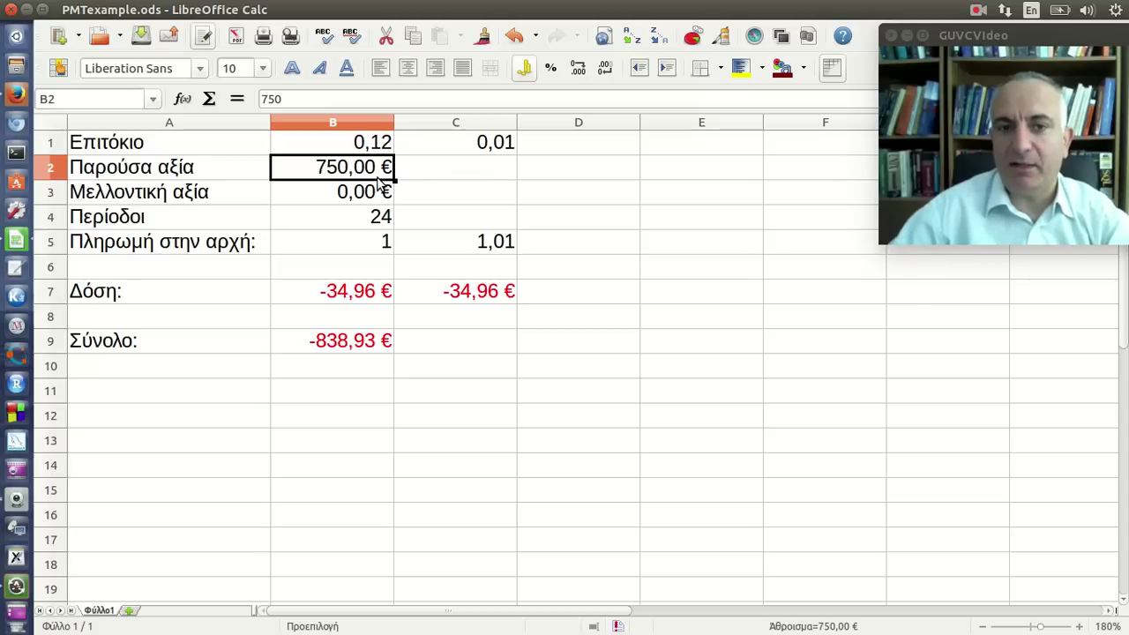
left_click(607, 71)
left_click(607, 71)
left_click(585, 69)
left_click(585, 70)
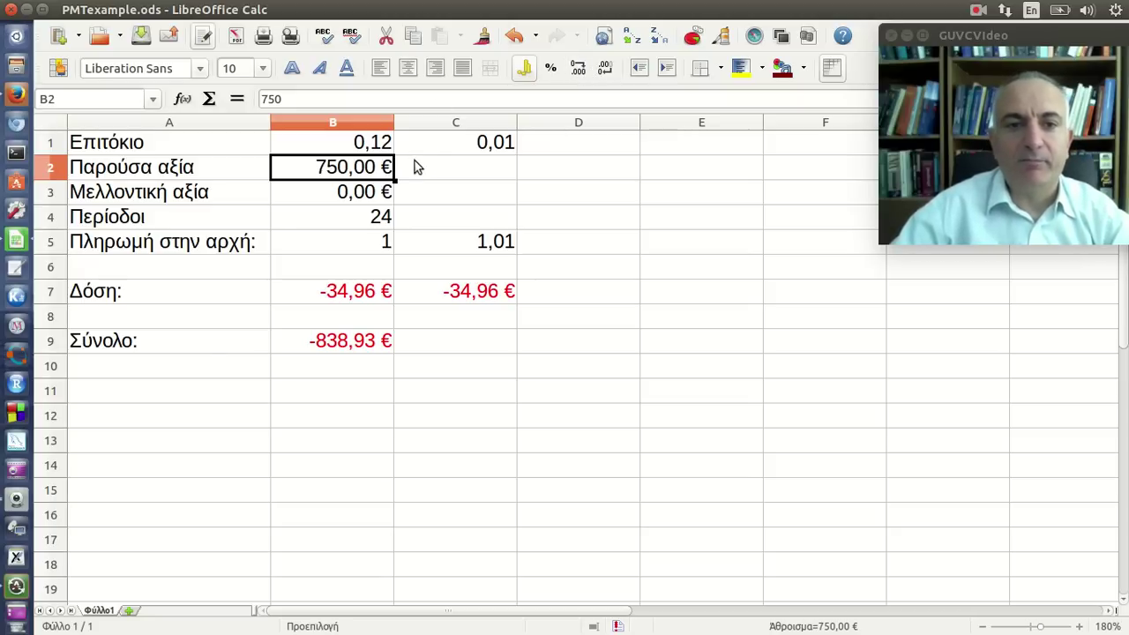
left_click(386, 199)
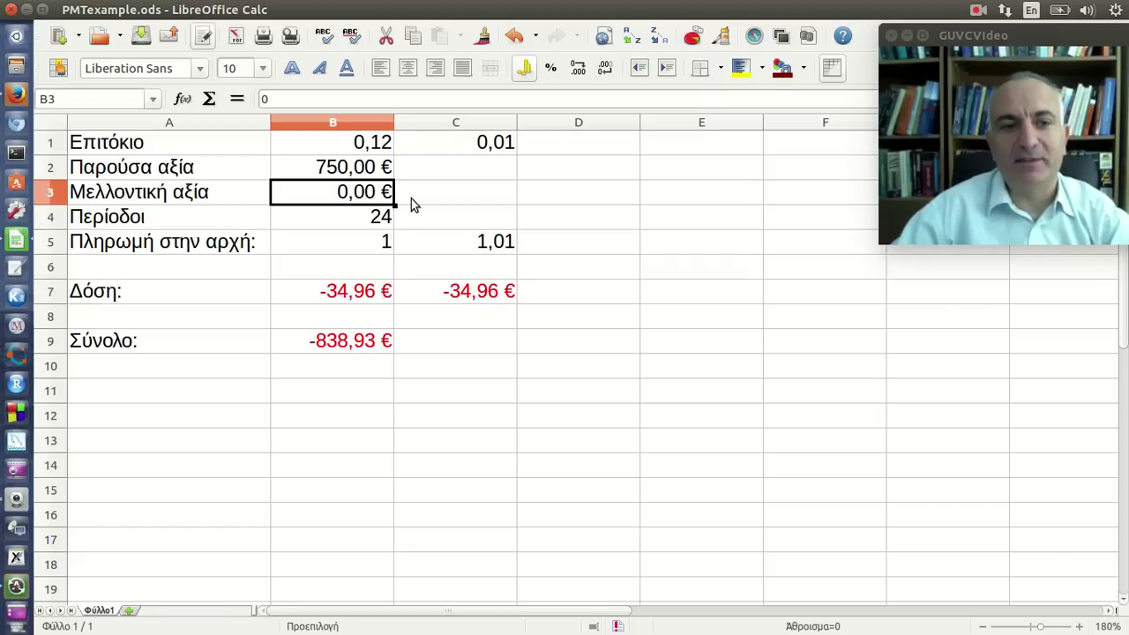
left_click(389, 226)
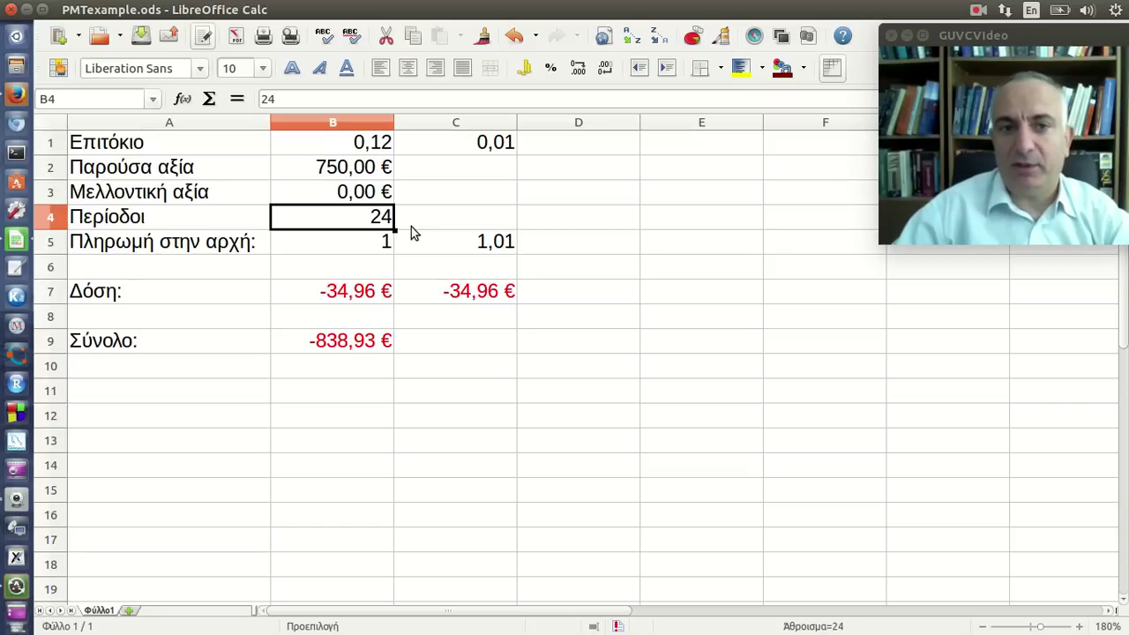
left_click(349, 142)
left_click(362, 228)
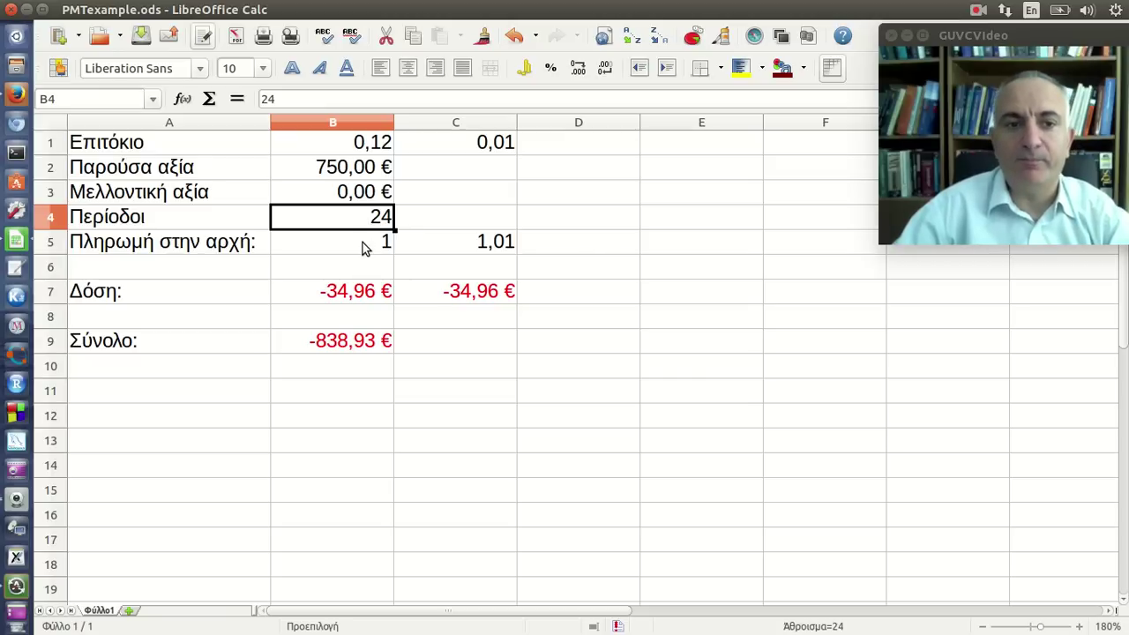
left_click(362, 246)
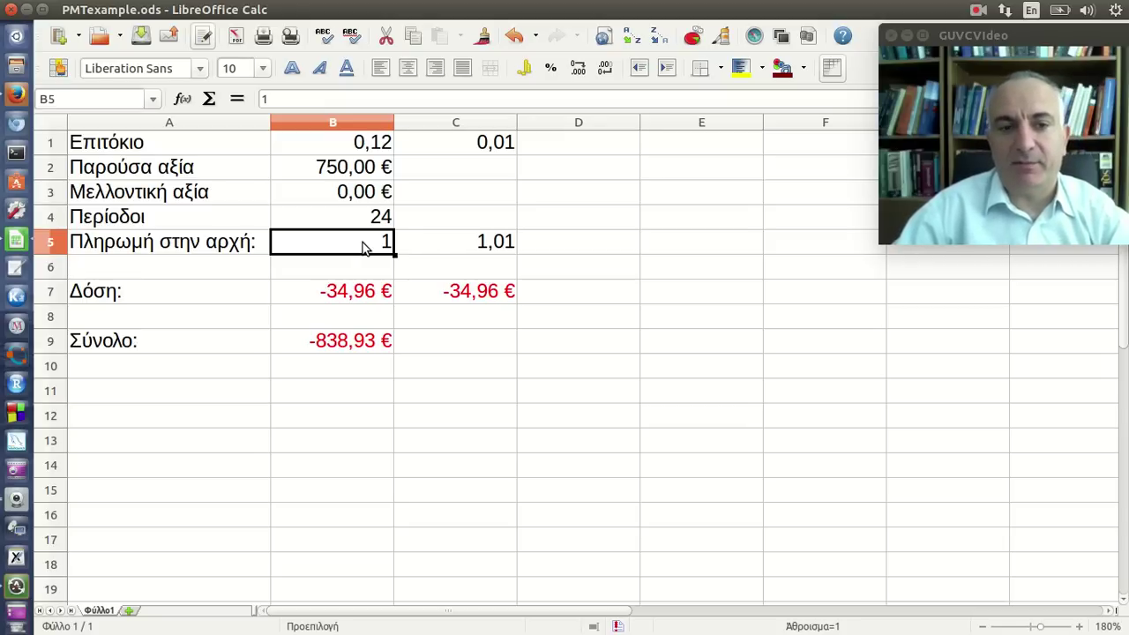
left_click(371, 302)
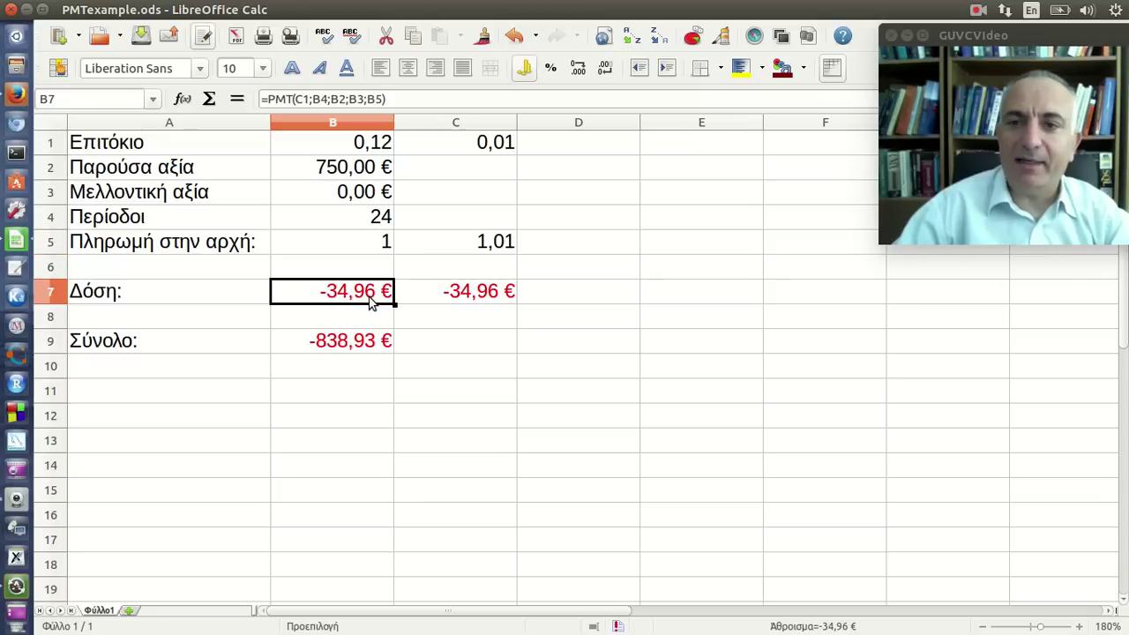
Delete the existing PMT formula from B7, leaving the payment cell blank.
left_click(411, 99)
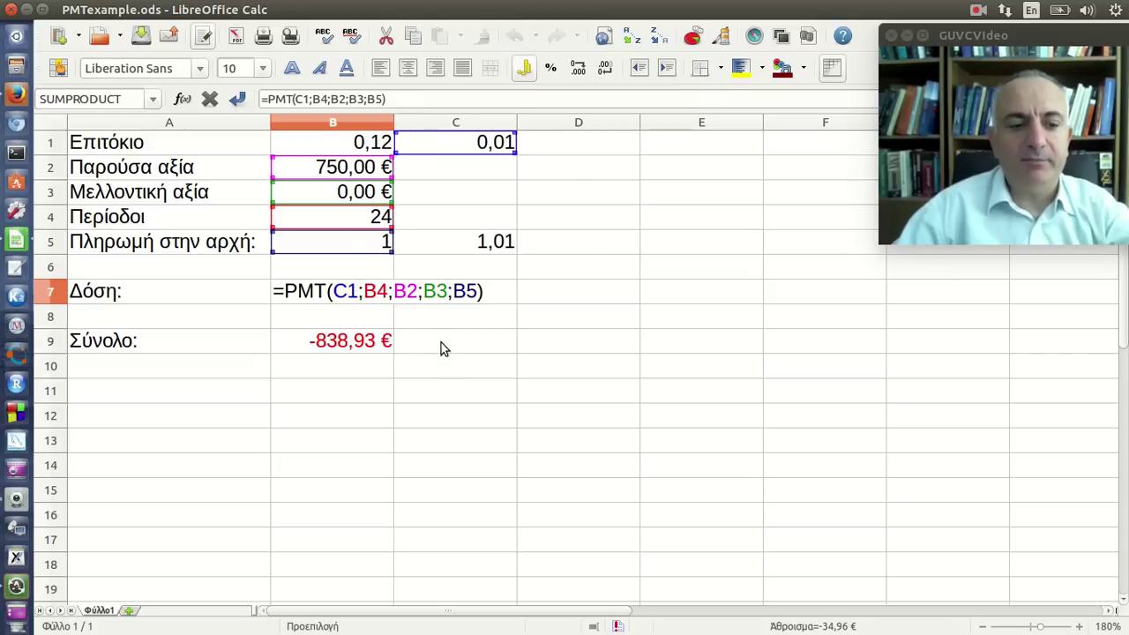
key("Return")
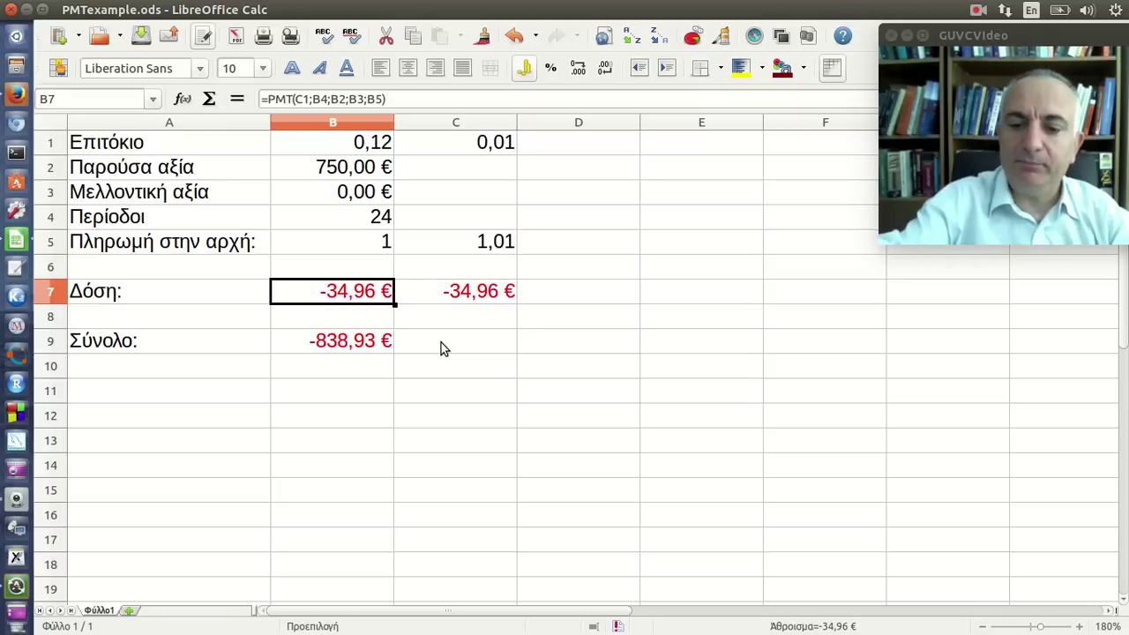
key("Delete")
type("=")
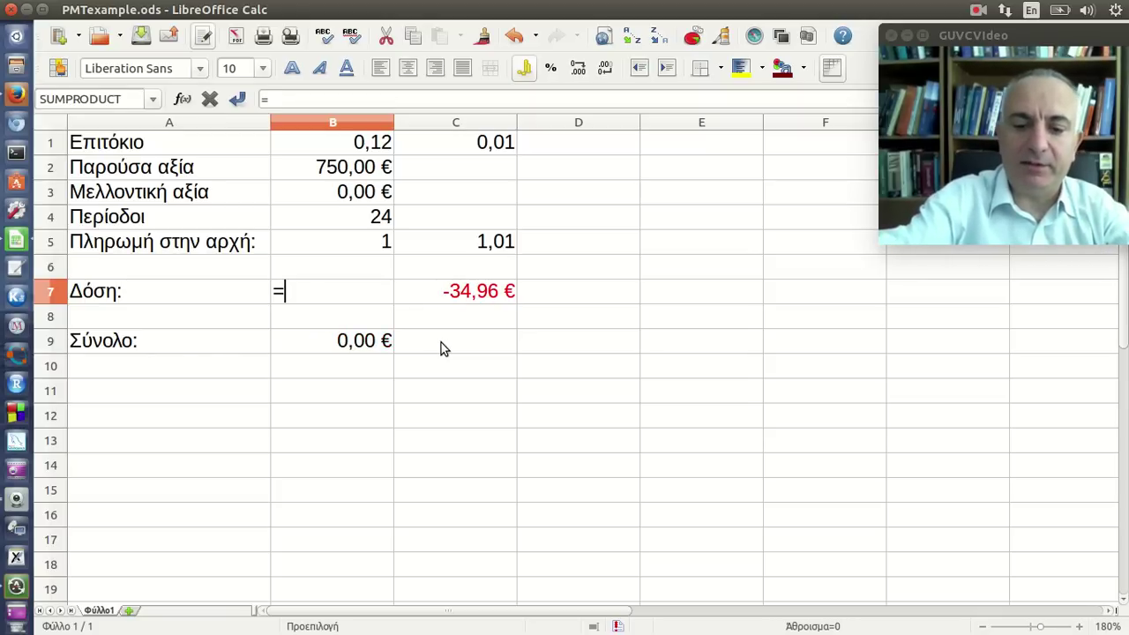
type("pmt")
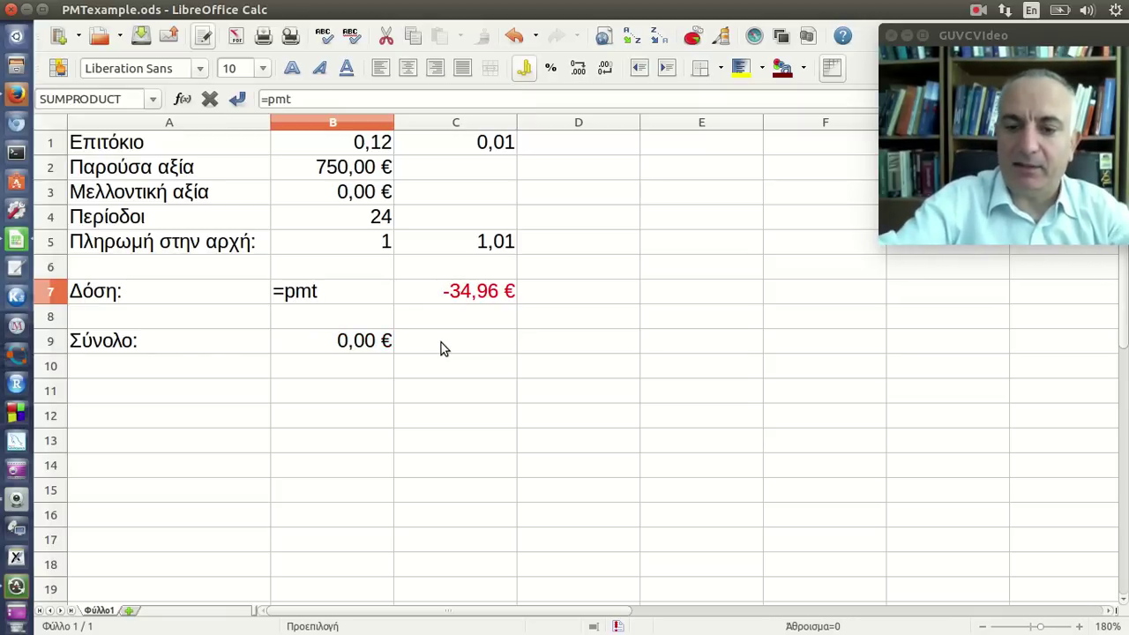
key("BackSpace")
key("BackSpace")
key("BackSpace")
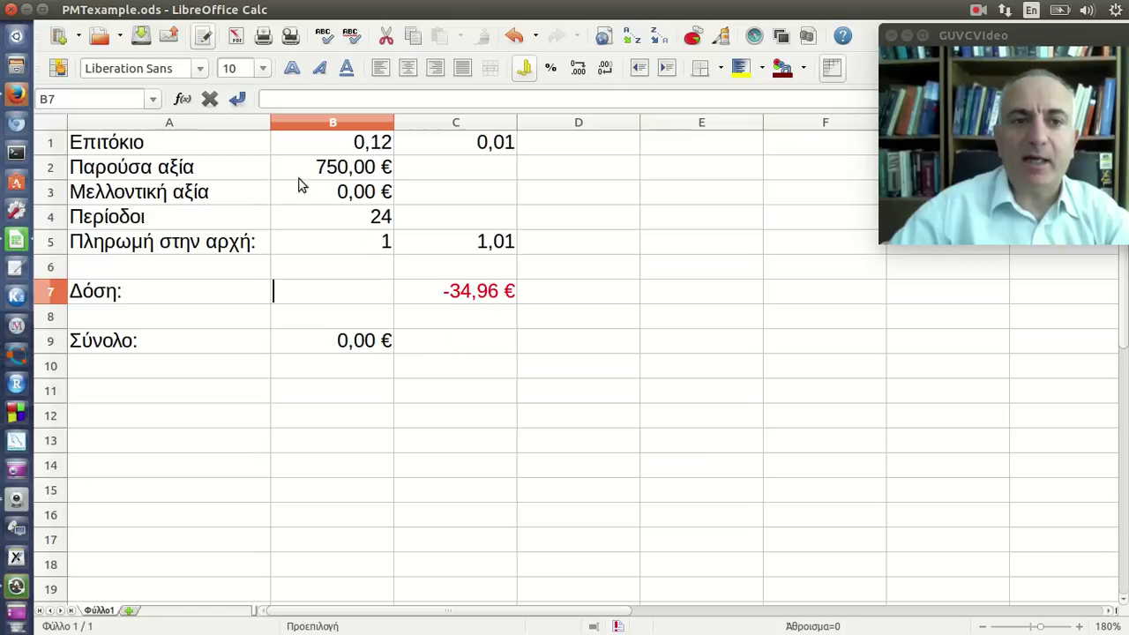
Start a Function Wizard formula in B7 using PMT from the Οικονομική (Financial) category.
left_click(182, 99)
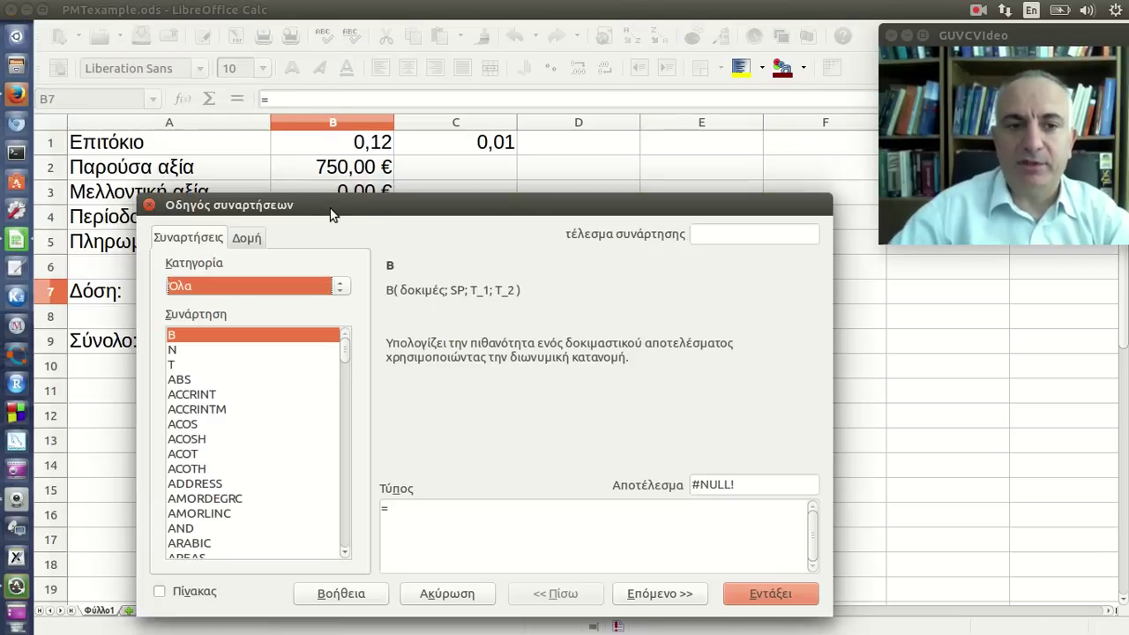
left_click_drag(336, 214, 335, 168)
left_click(313, 239)
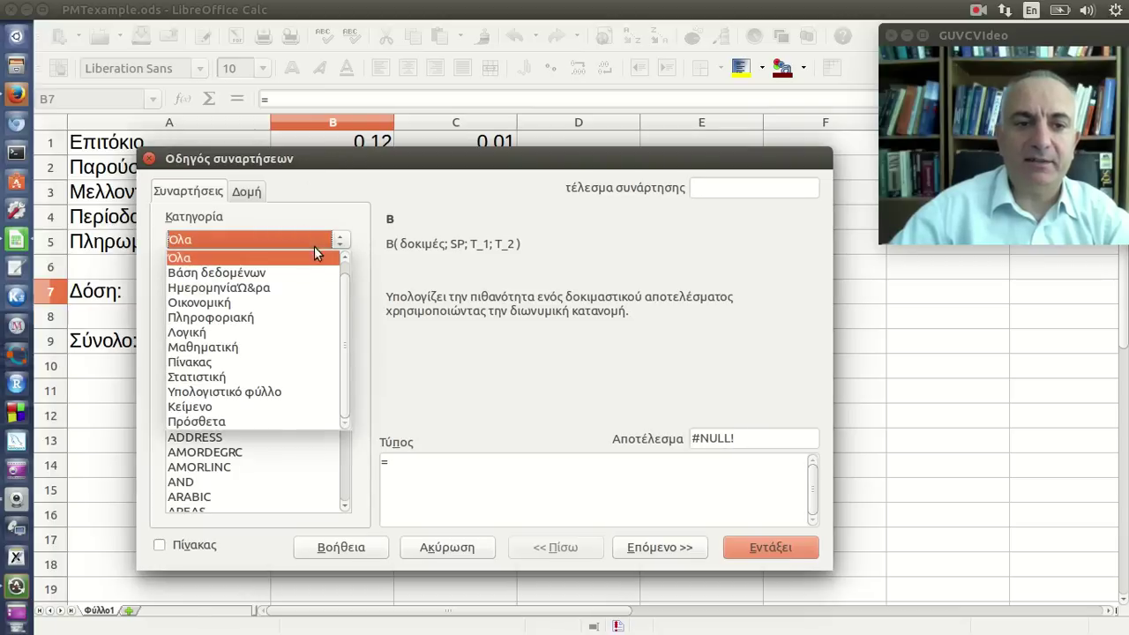
left_click(306, 303)
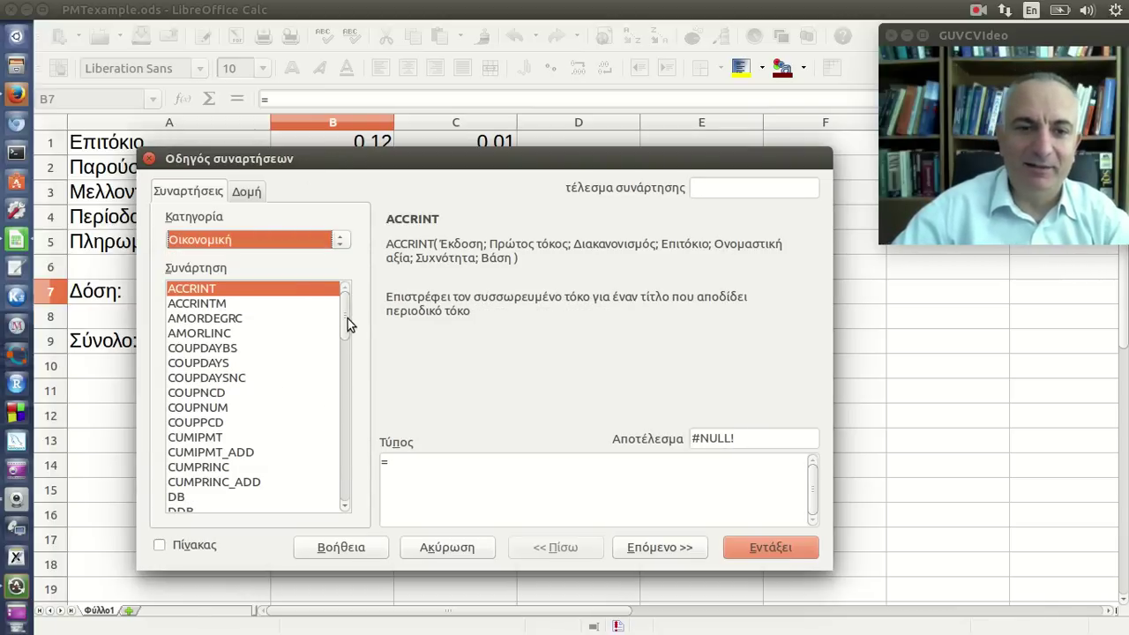
left_click_drag(348, 318, 334, 423)
left_click(245, 467)
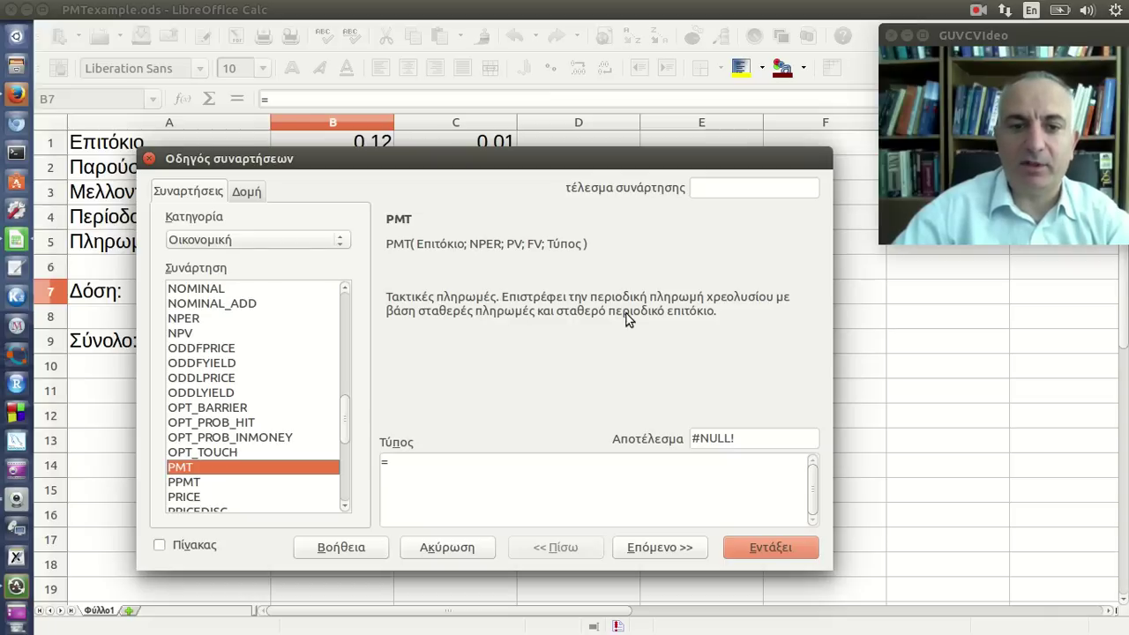
left_click(670, 549)
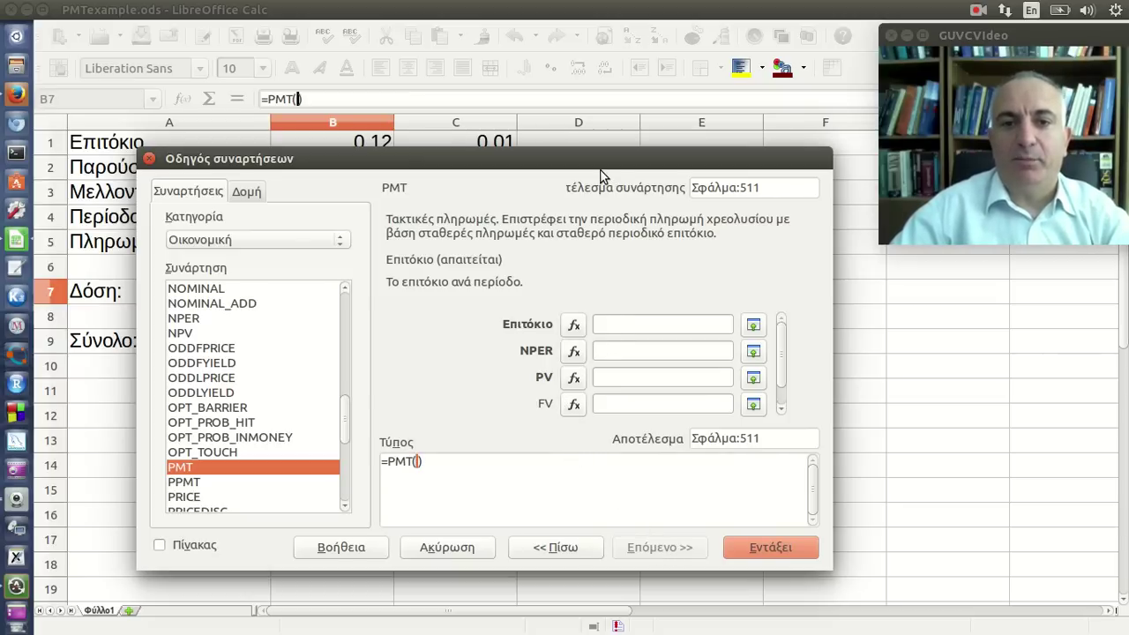
Set PMT's Επιτόκιο (rate) argument to c1 after trying b1/12.
left_click_drag(607, 168, 694, 217)
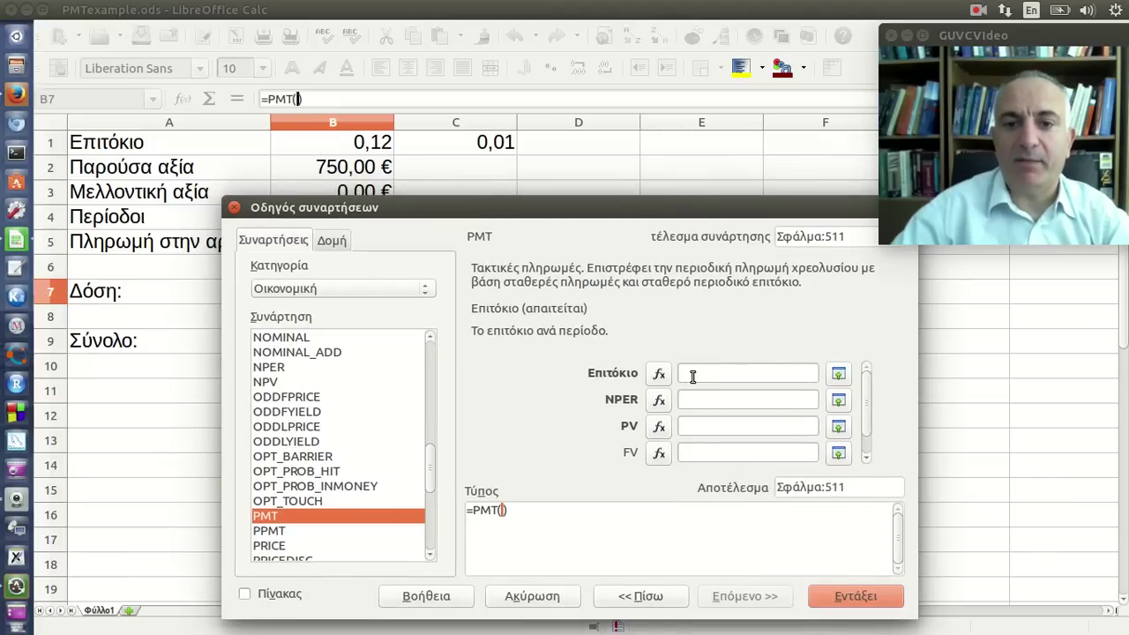
type("b1")
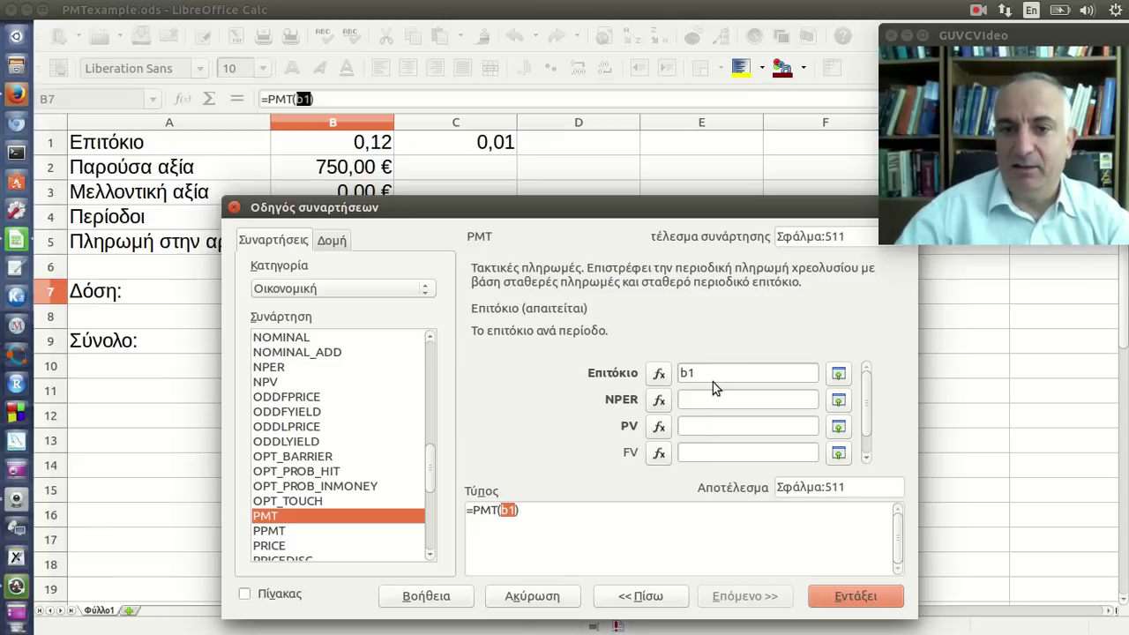
type("/")
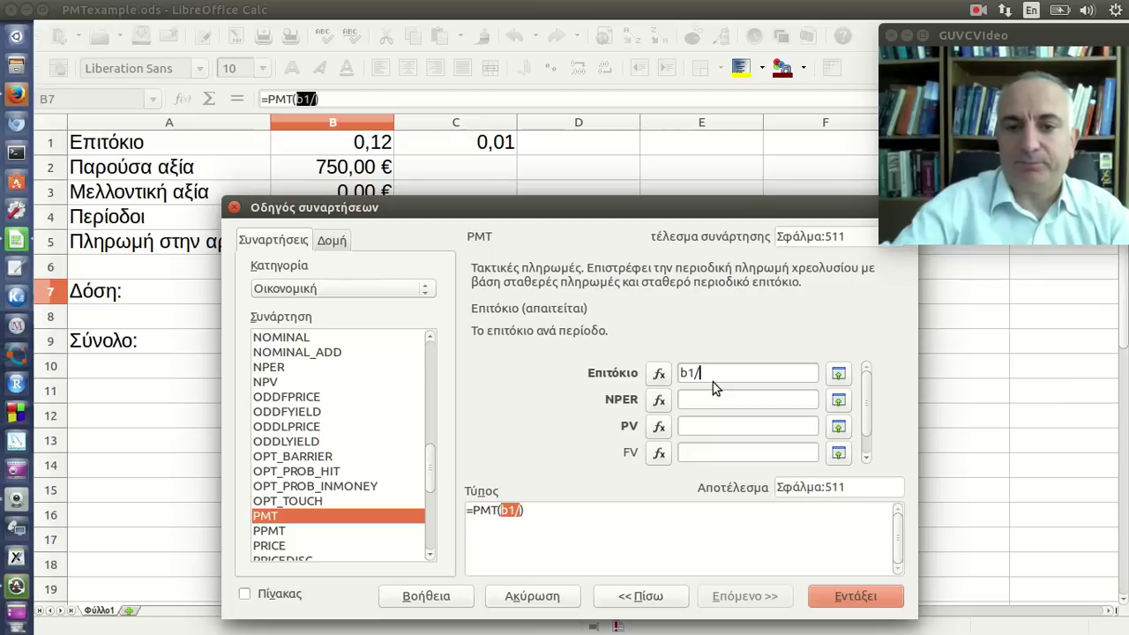
type("12")
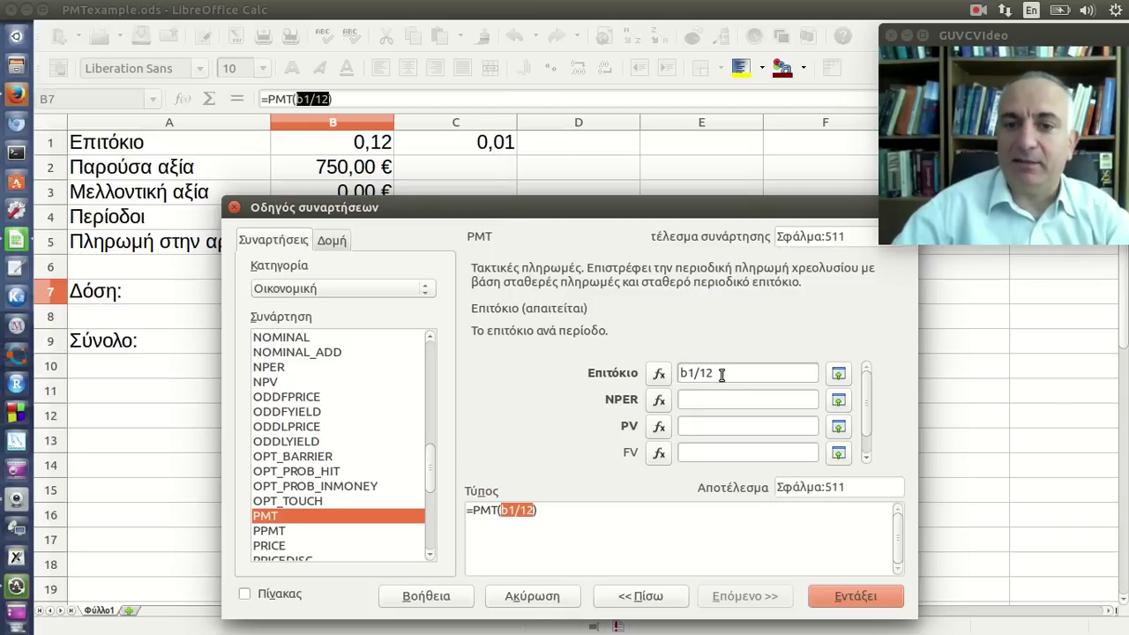
left_click_drag(721, 375, 681, 375)
type("c")
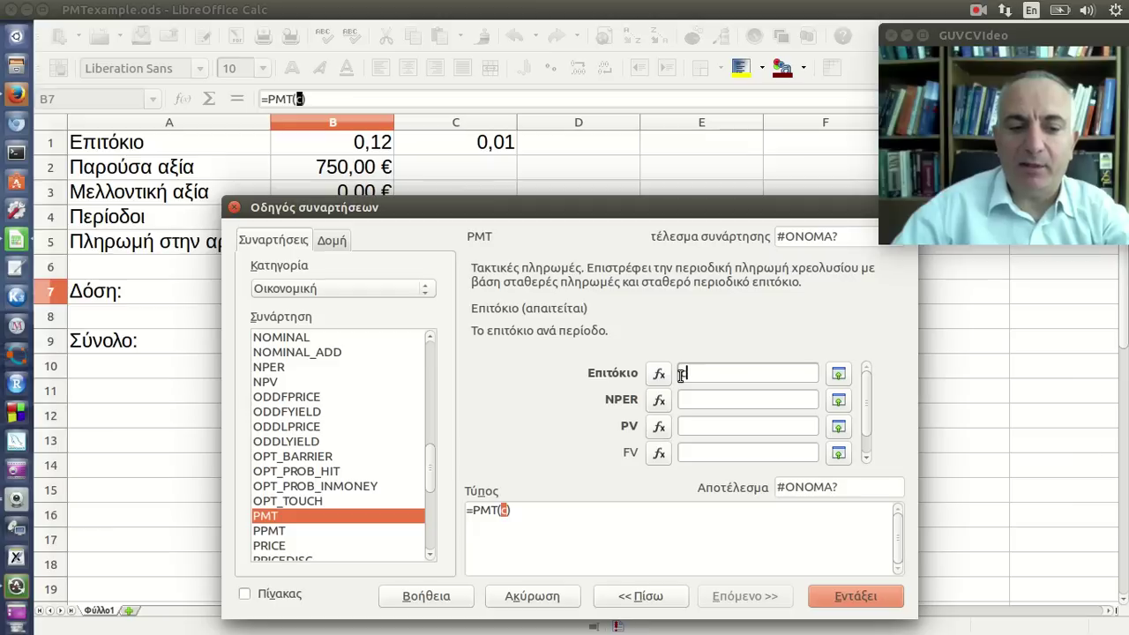
type("1")
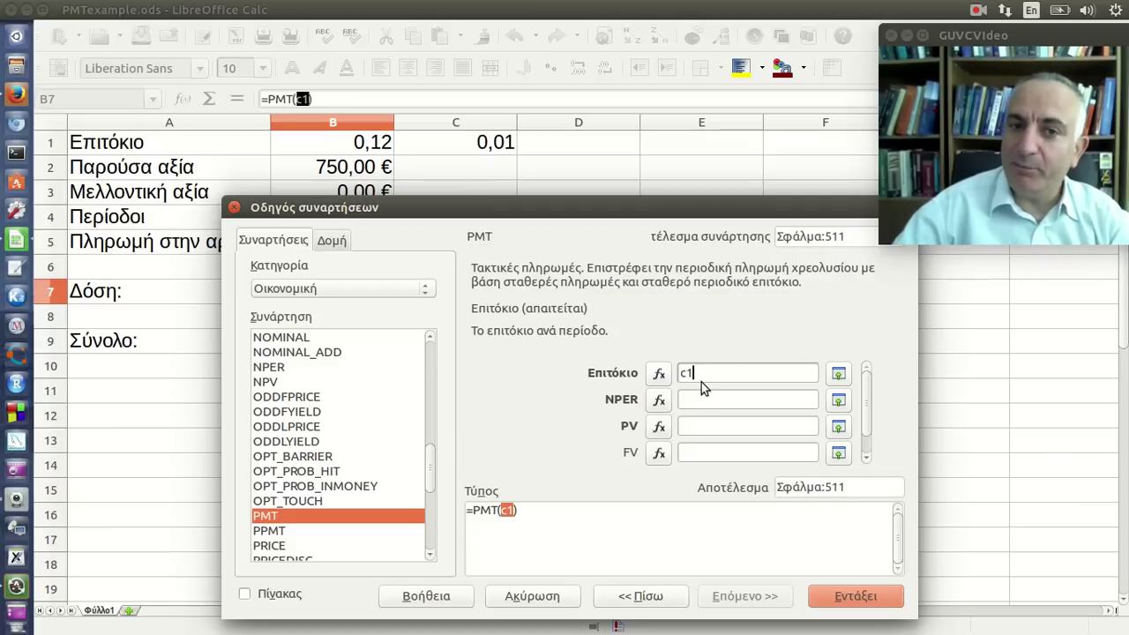
left_click_drag(706, 374, 677, 375)
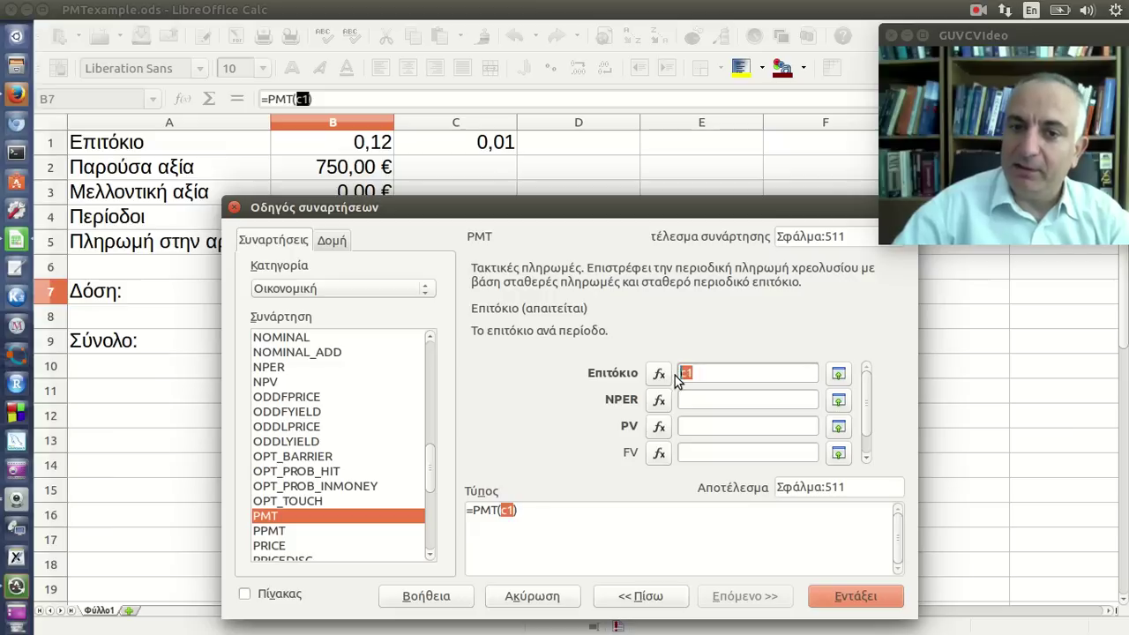
type("b1")
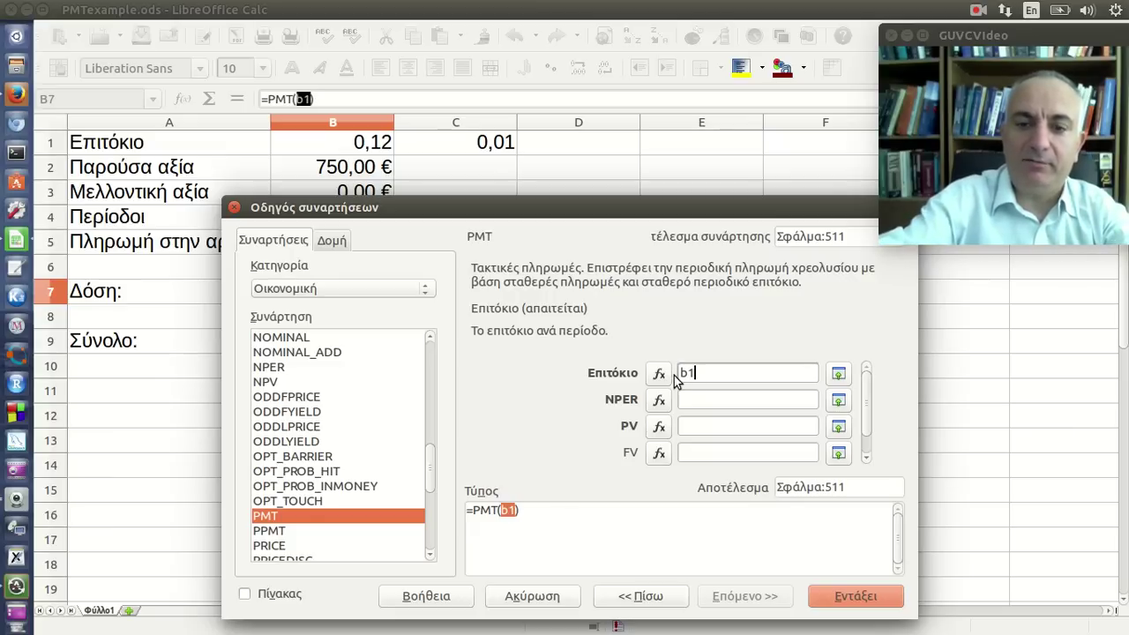
type("/12")
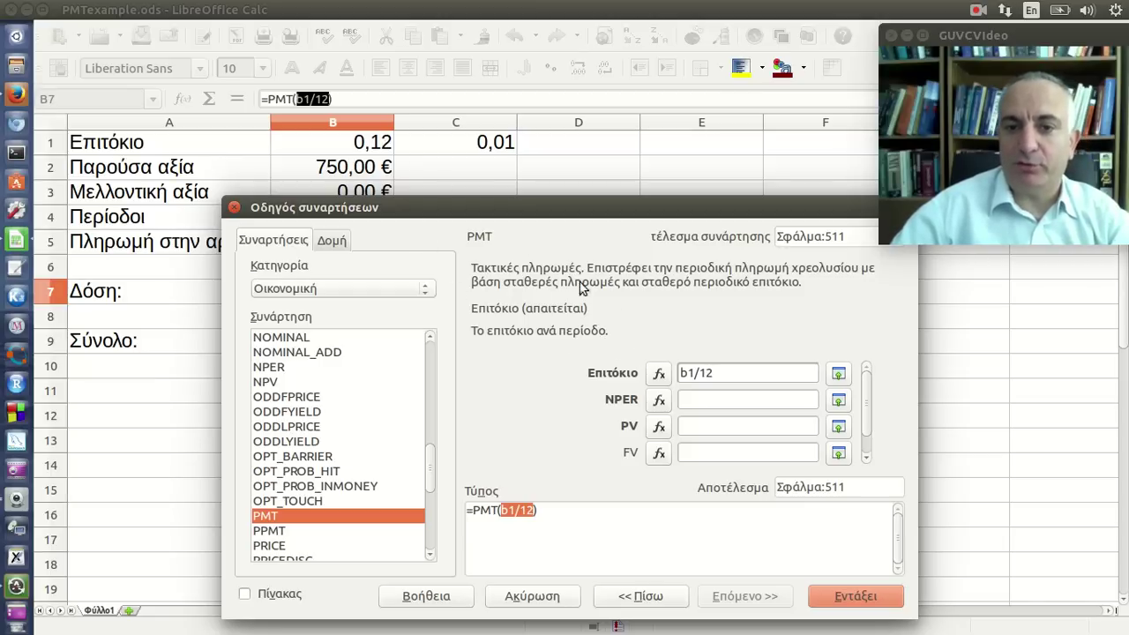
left_click_drag(716, 372, 676, 377)
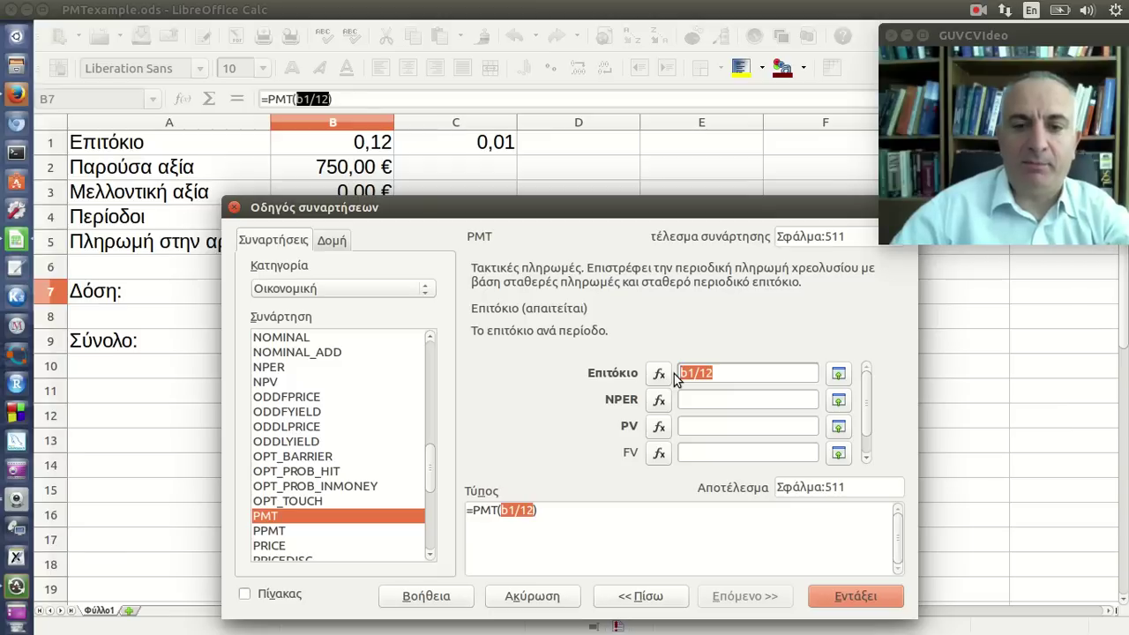
type("c")
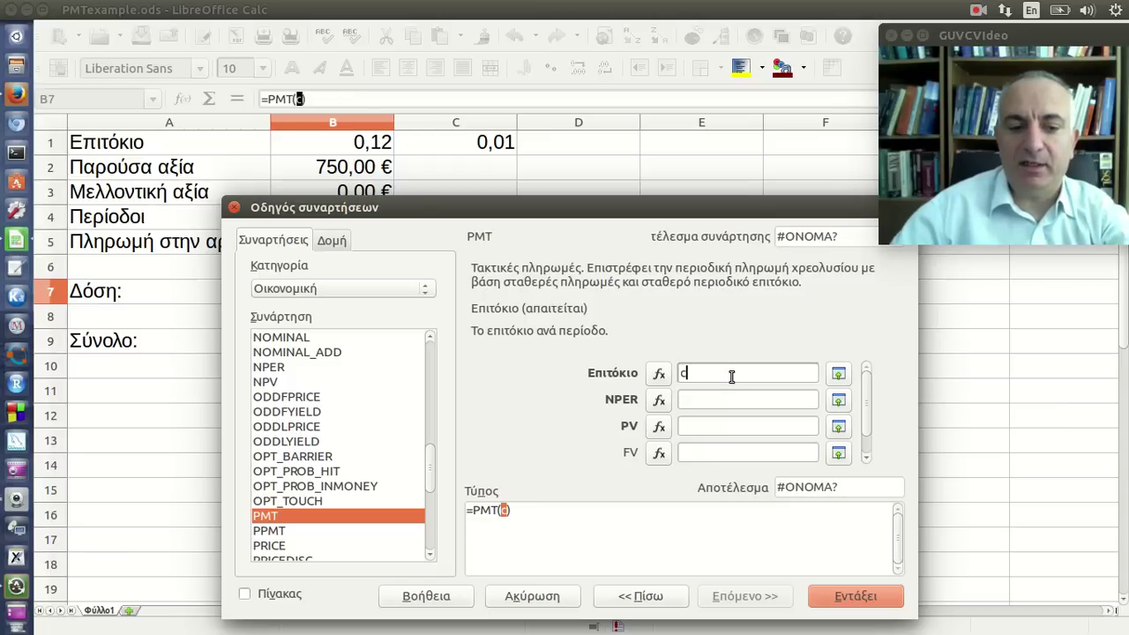
type("1")
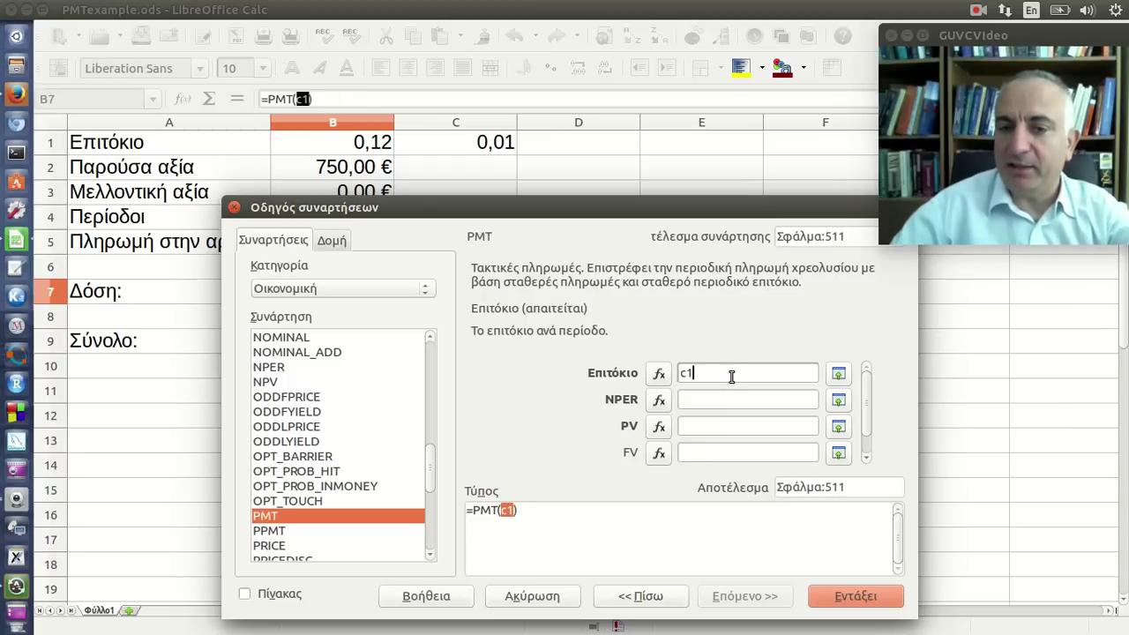
Confirm C1 as the PMT rate argument.
left_click(838, 374)
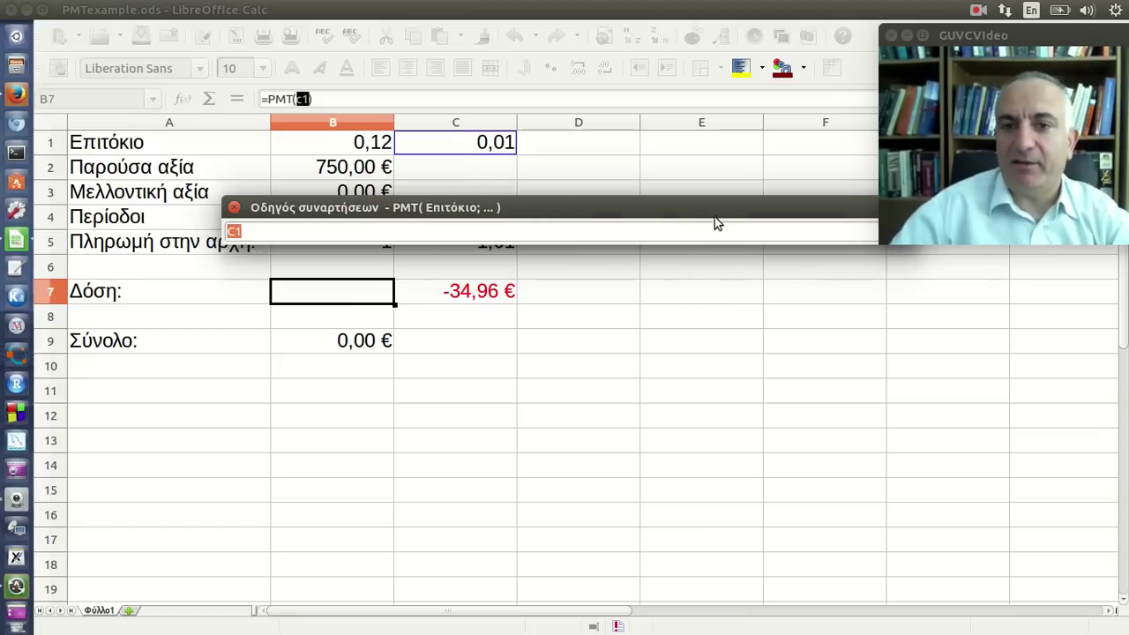
left_click_drag(715, 216, 706, 267)
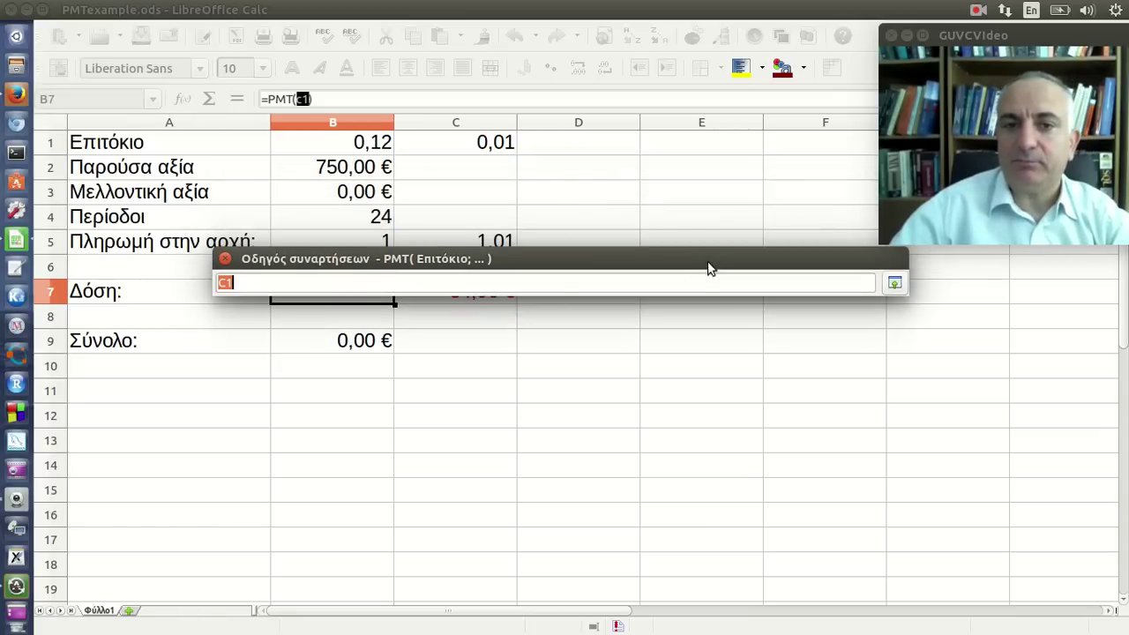
left_click(894, 284)
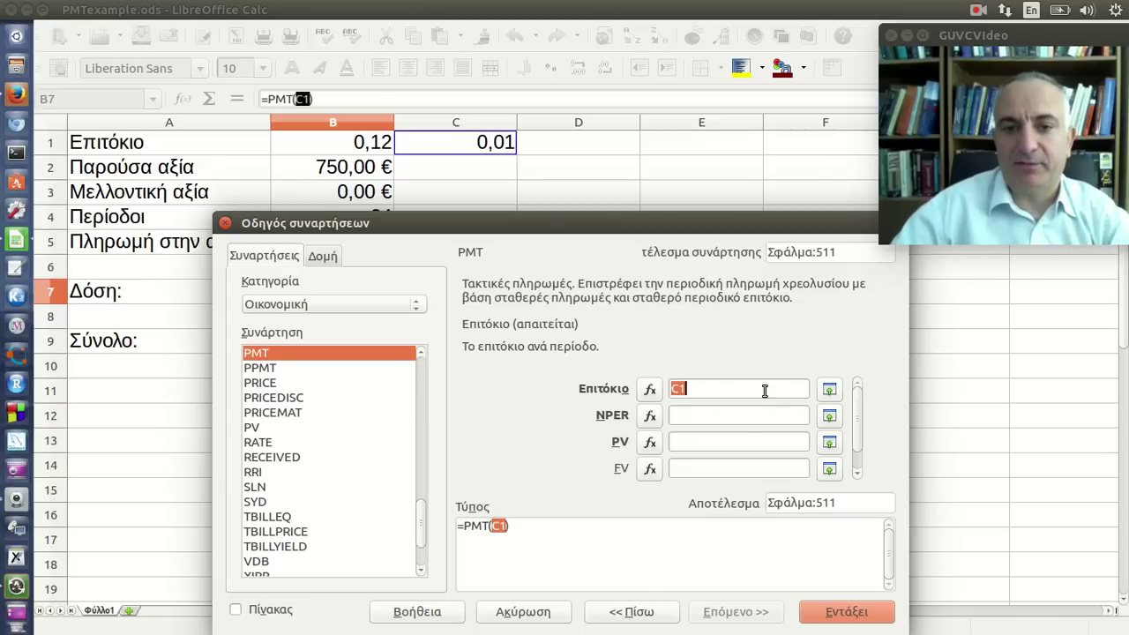
left_click(741, 412)
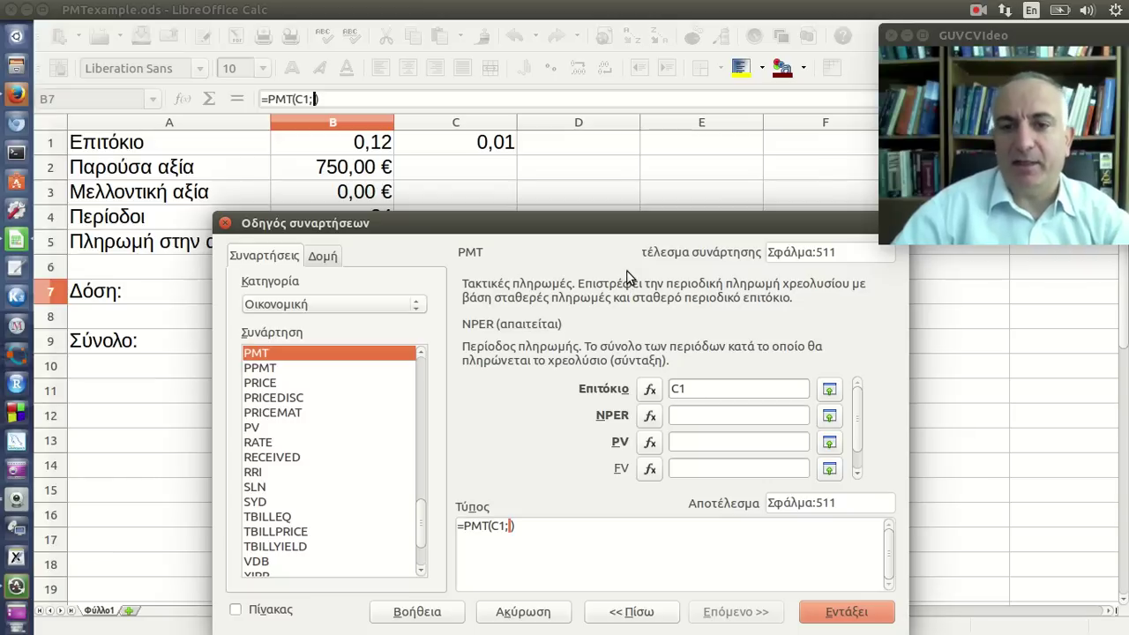
Pick cell B4 as PMT's number of periods (NPER).
left_click(833, 421)
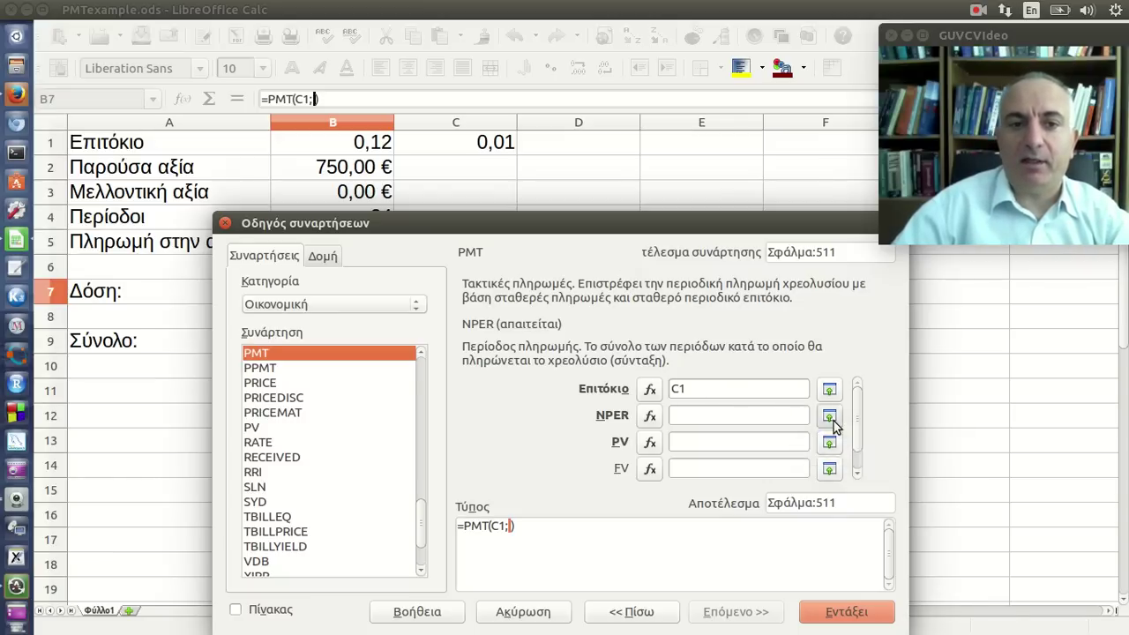
left_click_drag(560, 227, 571, 417)
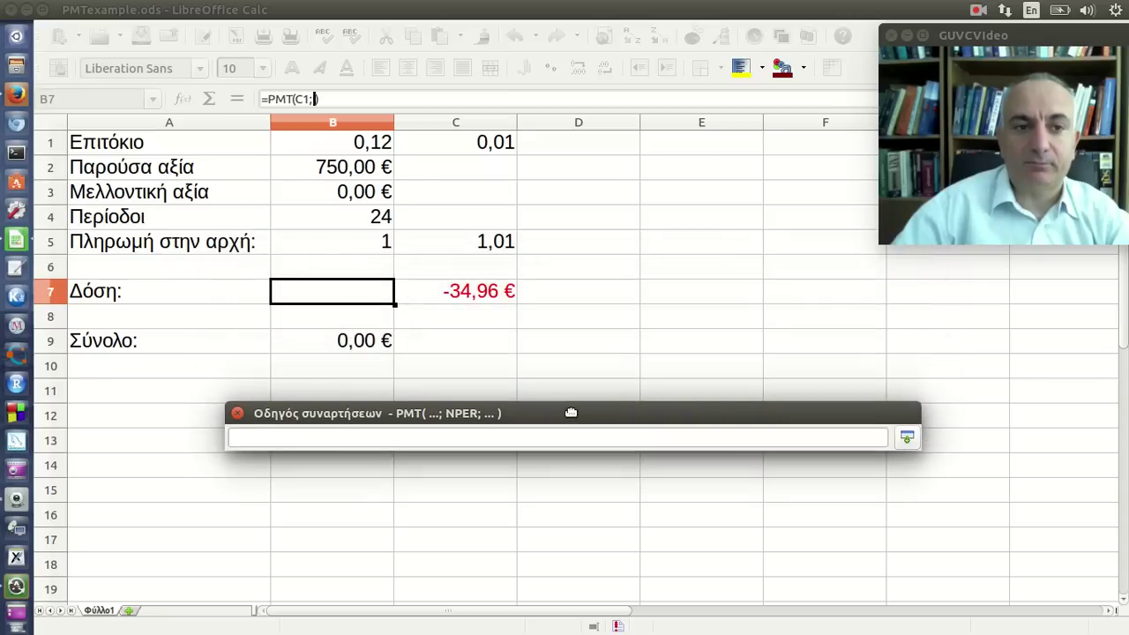
left_click(365, 227)
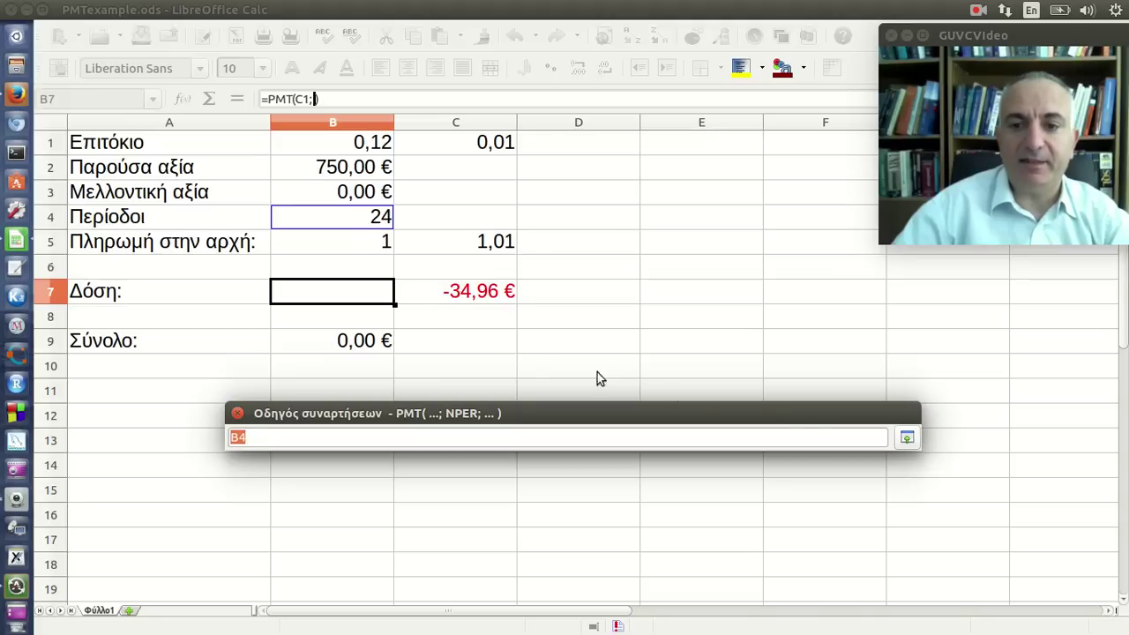
left_click(906, 444)
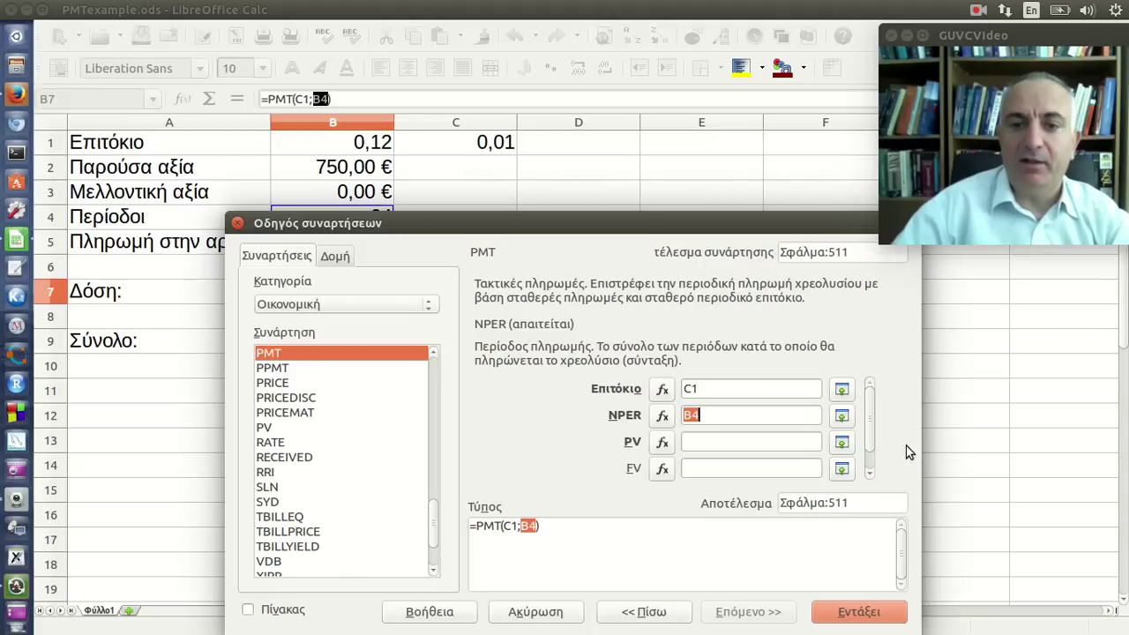
left_click(751, 444)
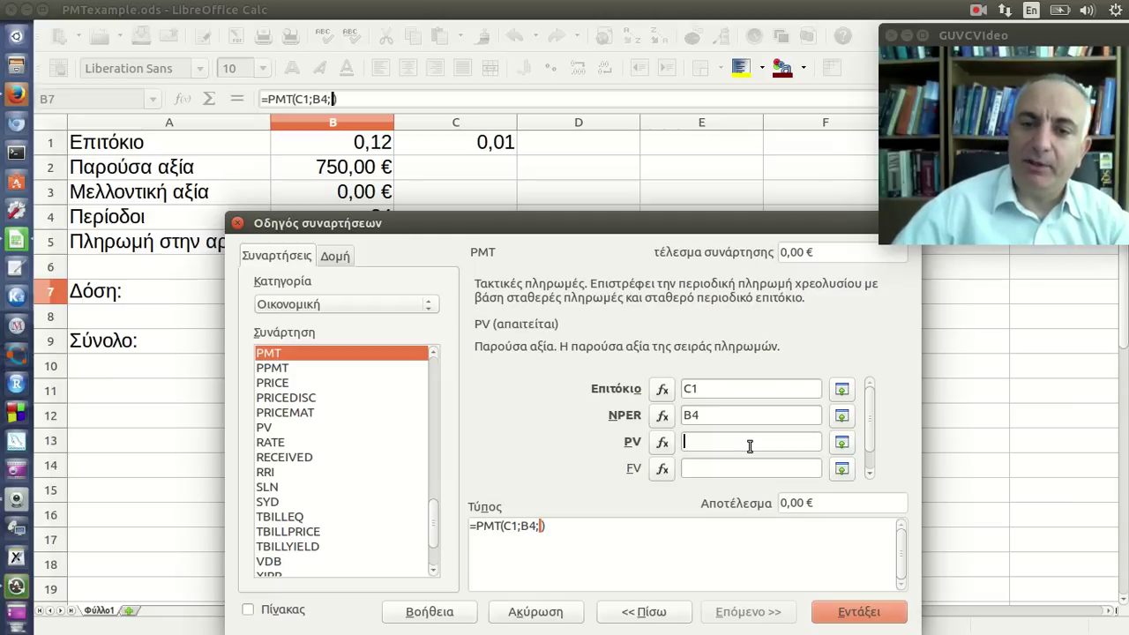
Pick cell B2 as PMT's present value, giving a provisional -35,31 €.
left_click(842, 442)
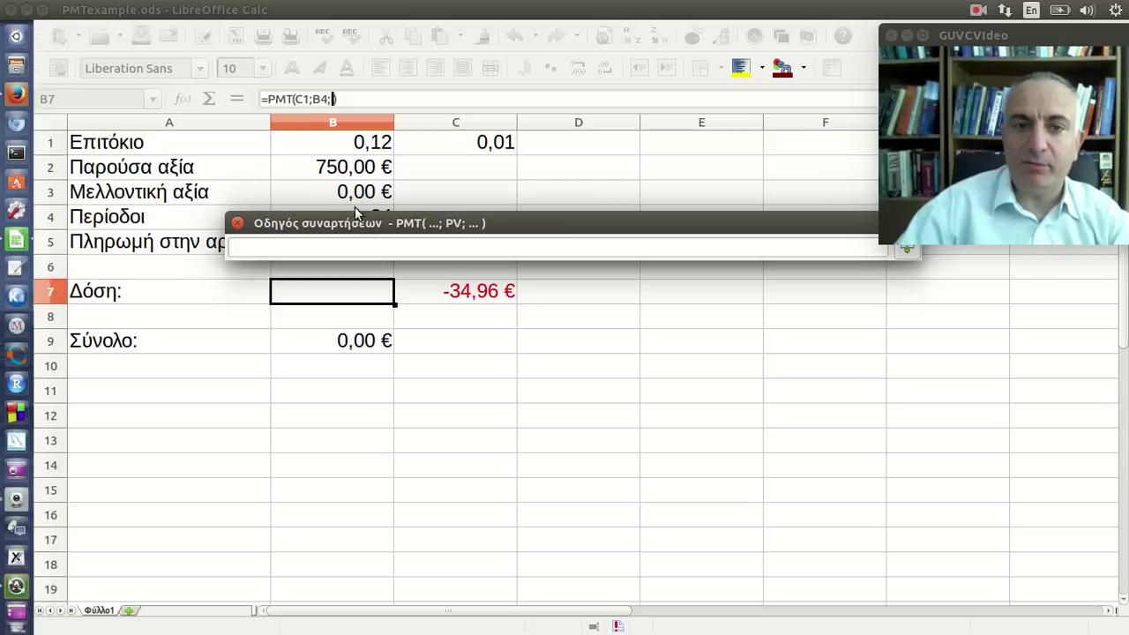
left_click(359, 177)
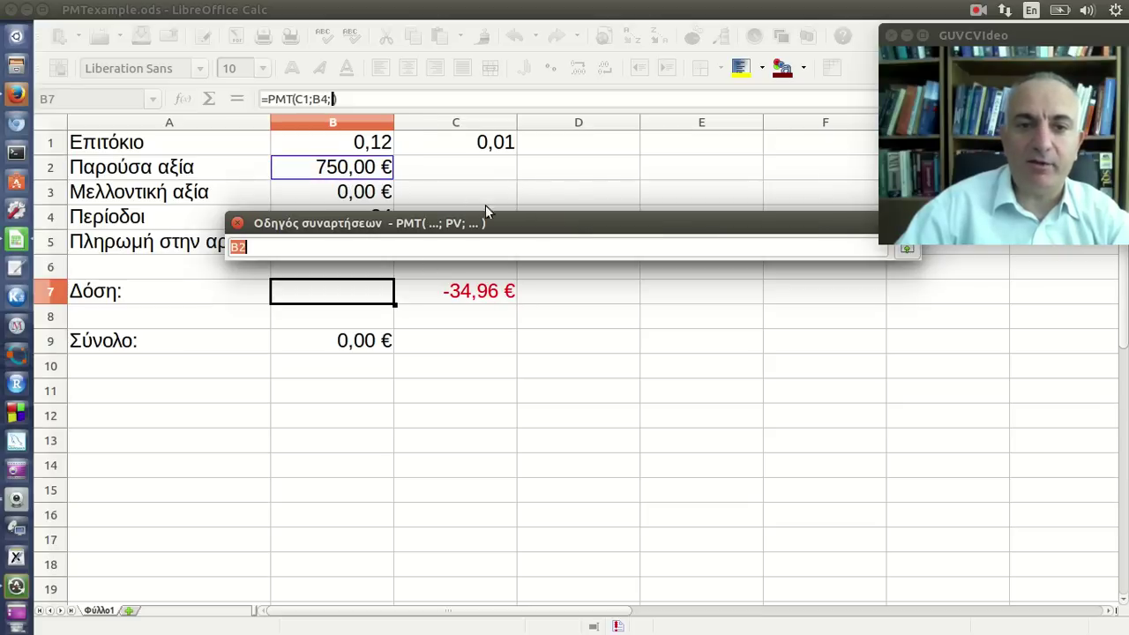
left_click_drag(570, 223, 556, 273)
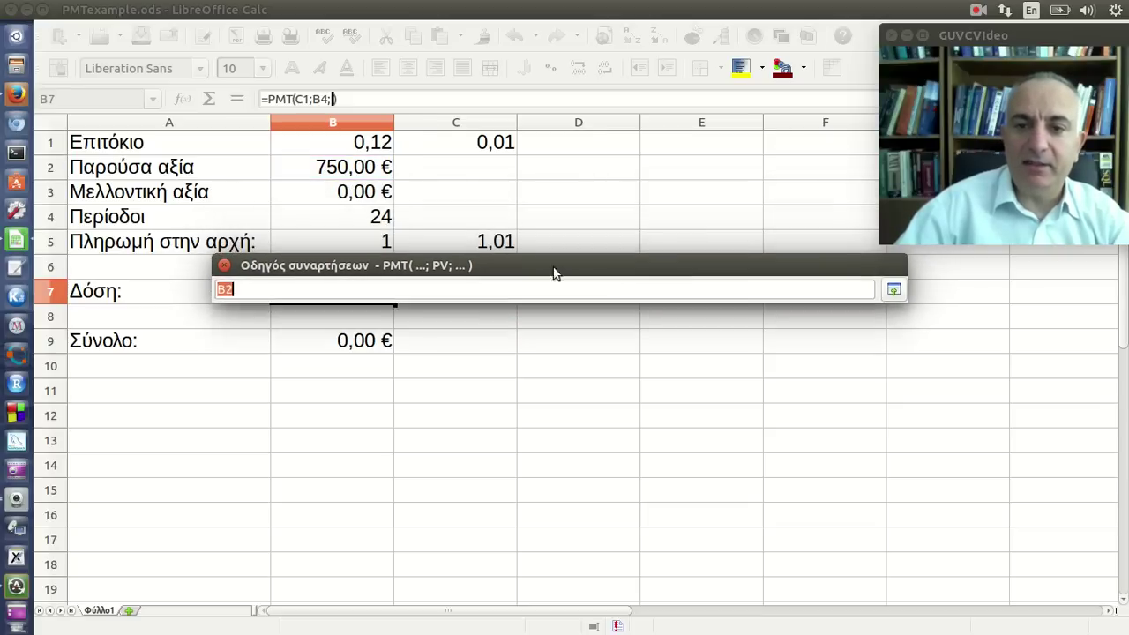
left_click(894, 290)
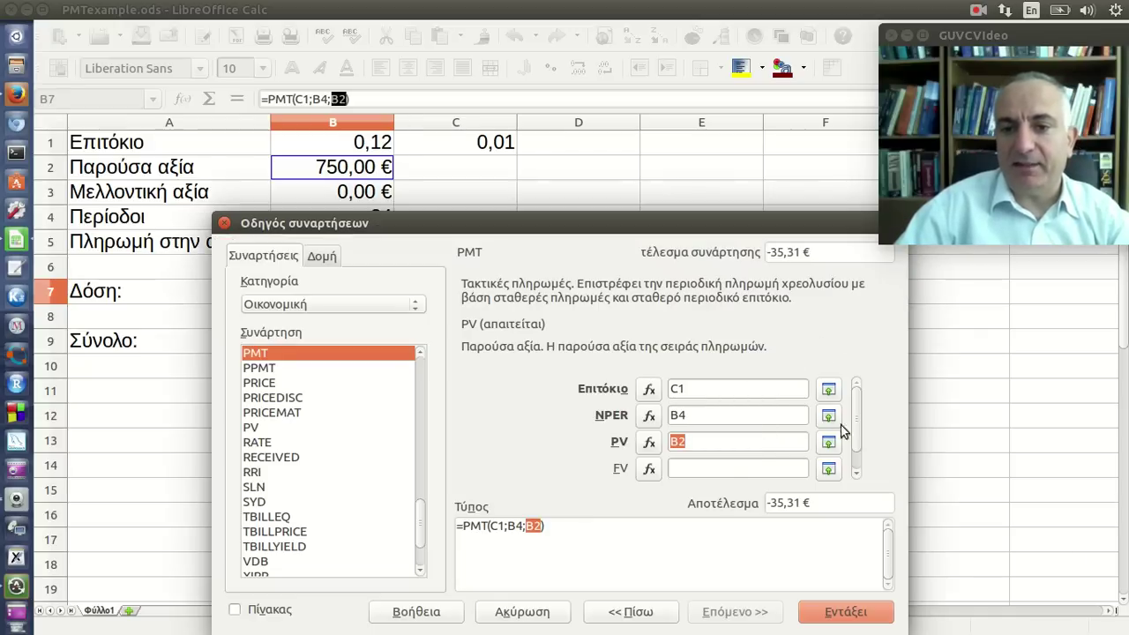
scroll(860, 413, "down", 1)
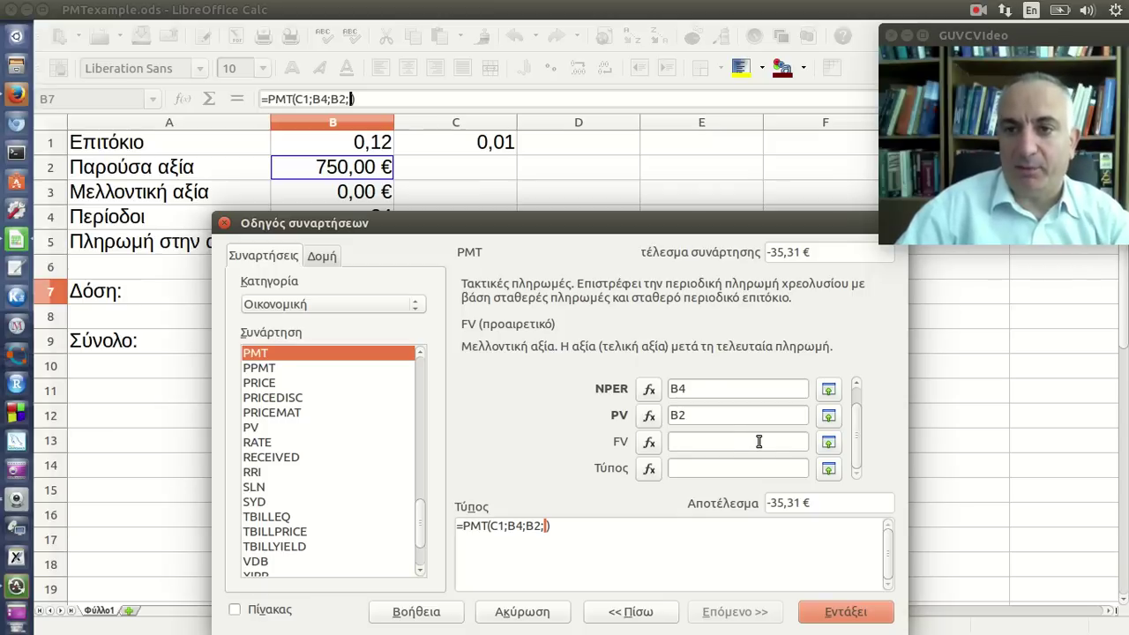
Pick cell B3 as PMT's future value (FV).
left_click(829, 442)
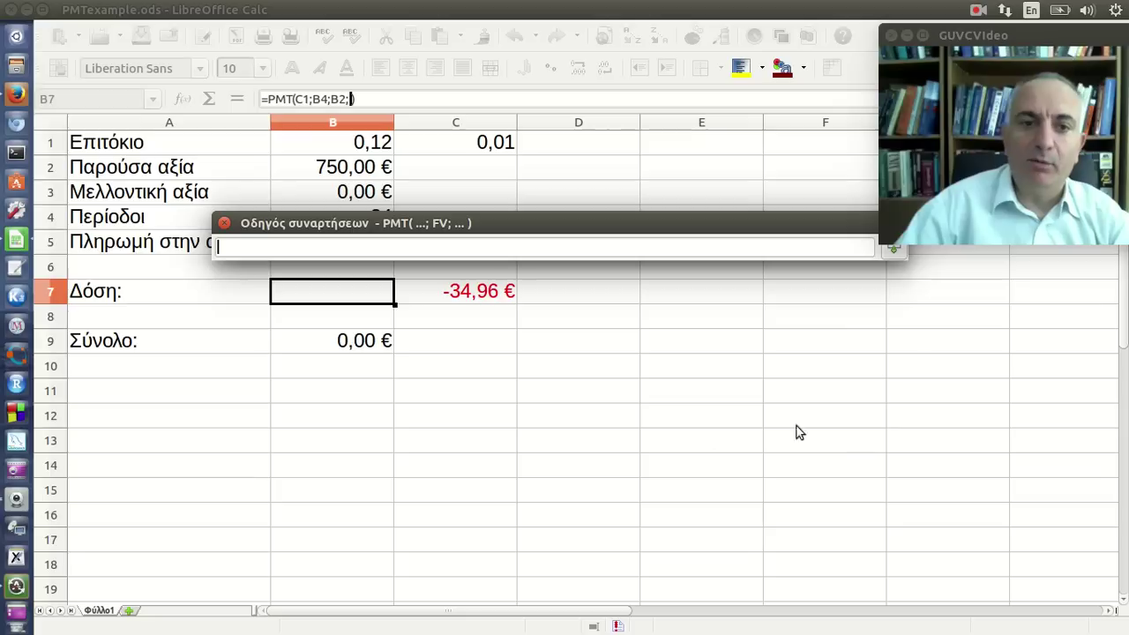
left_click_drag(692, 224, 687, 381)
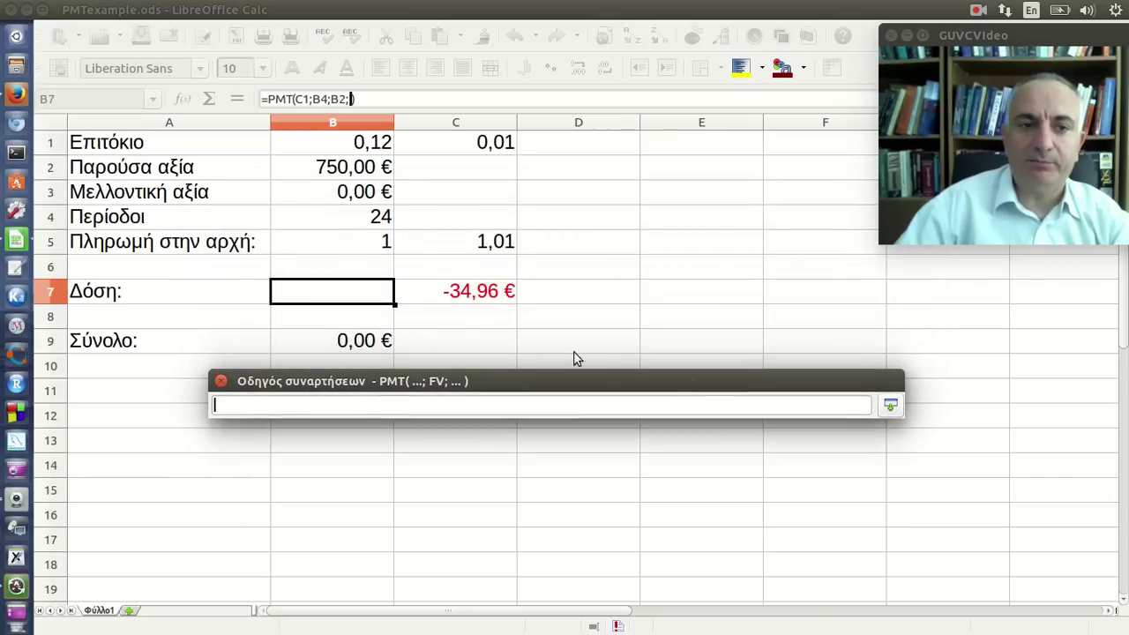
left_click(375, 193)
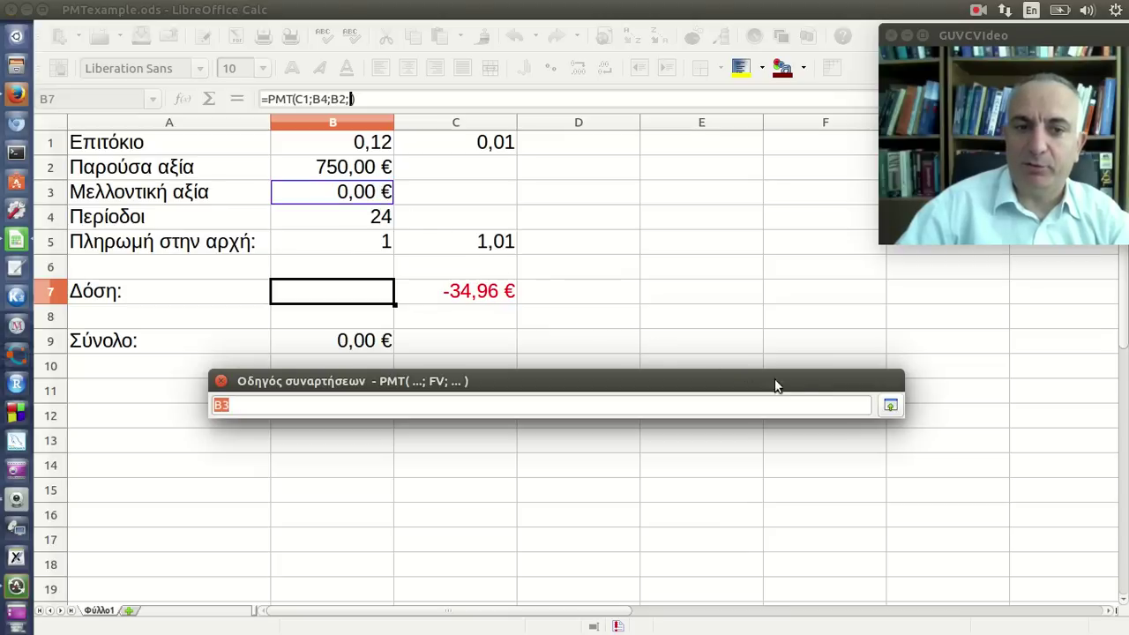
left_click(890, 406)
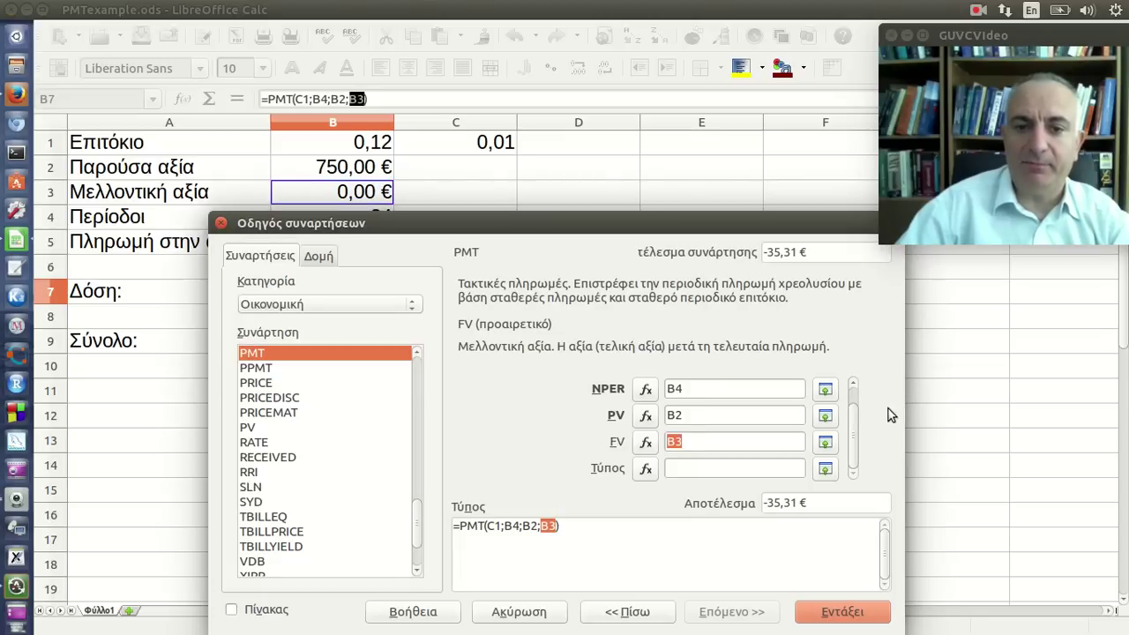
left_click(757, 470)
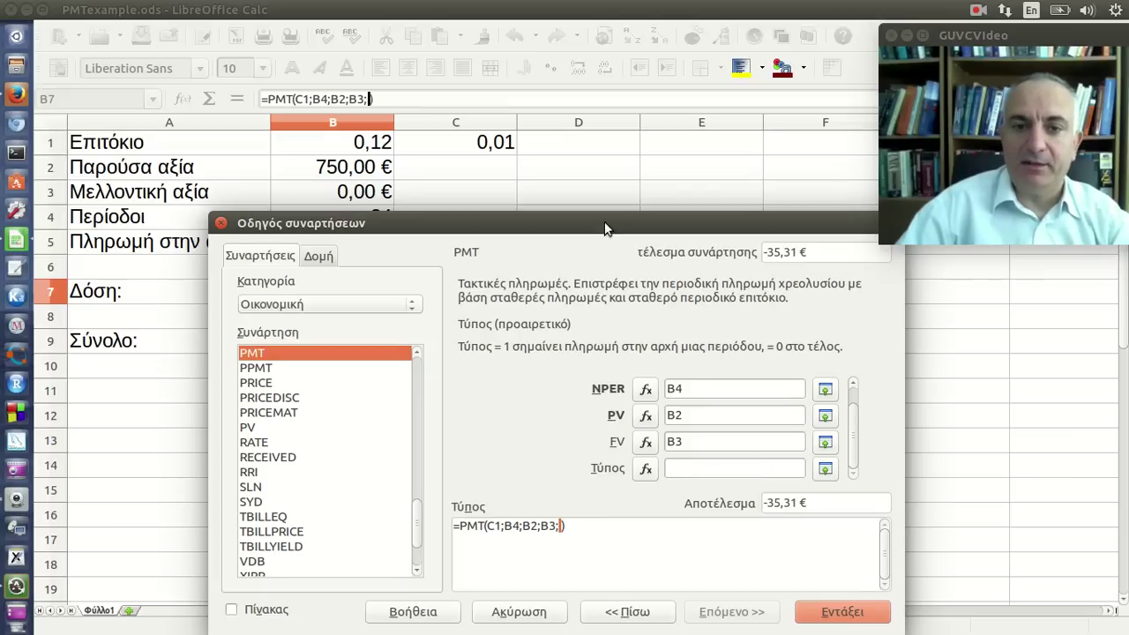
Pick B5 as the Τύπος payment-timing argument and finish the PMT formula.
left_click_drag(612, 227, 781, 228)
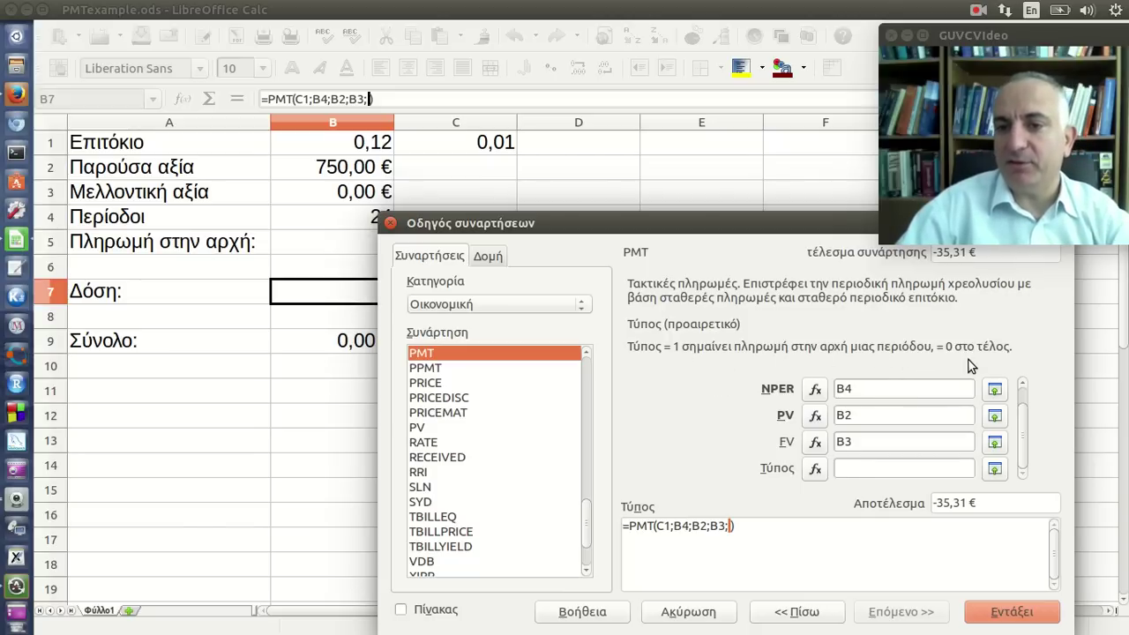
left_click(998, 471)
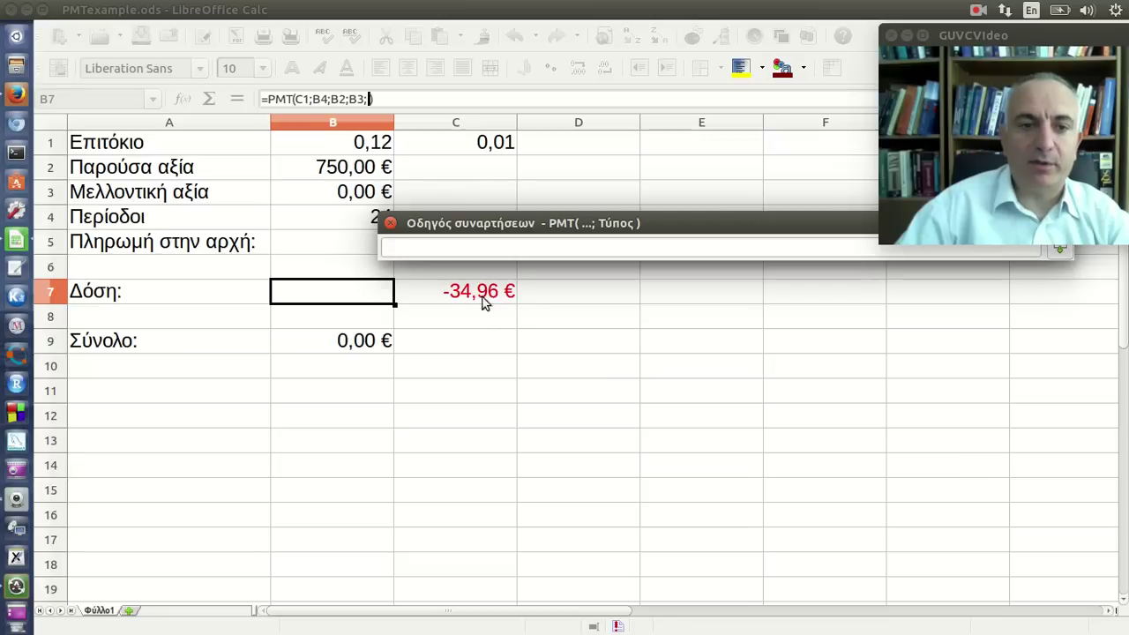
left_click_drag(516, 237, 375, 375)
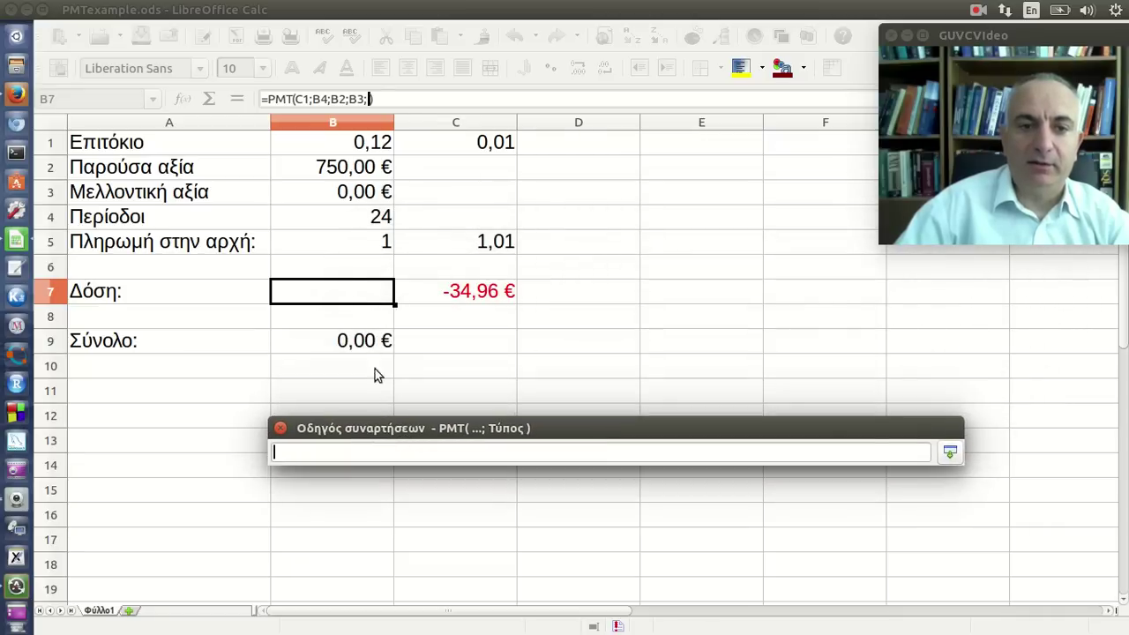
left_click(336, 246)
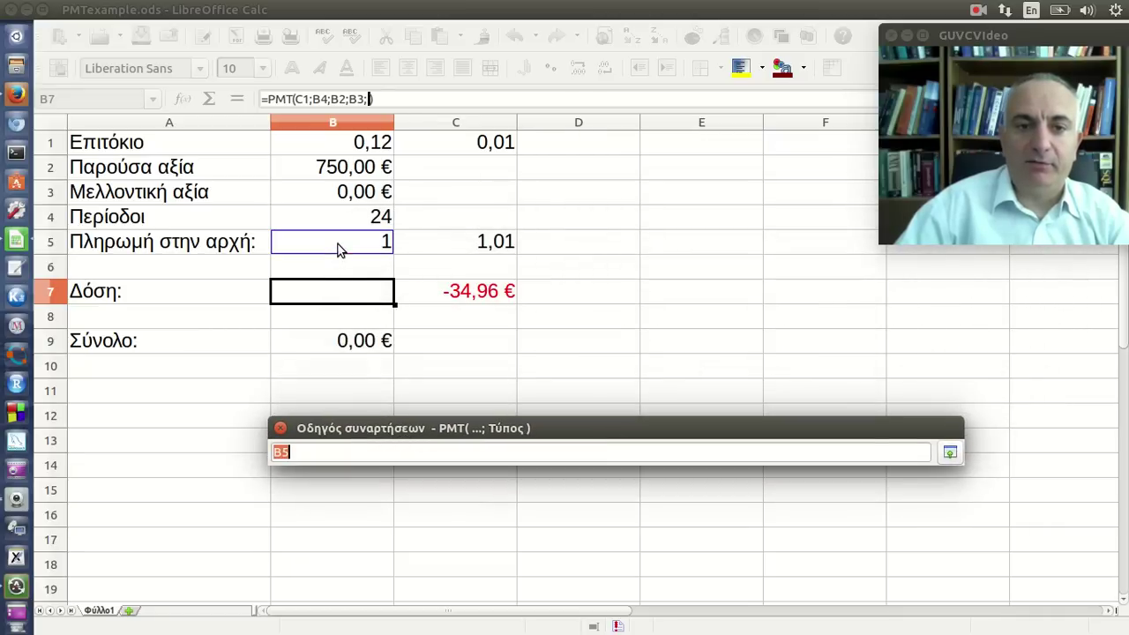
left_click(949, 454)
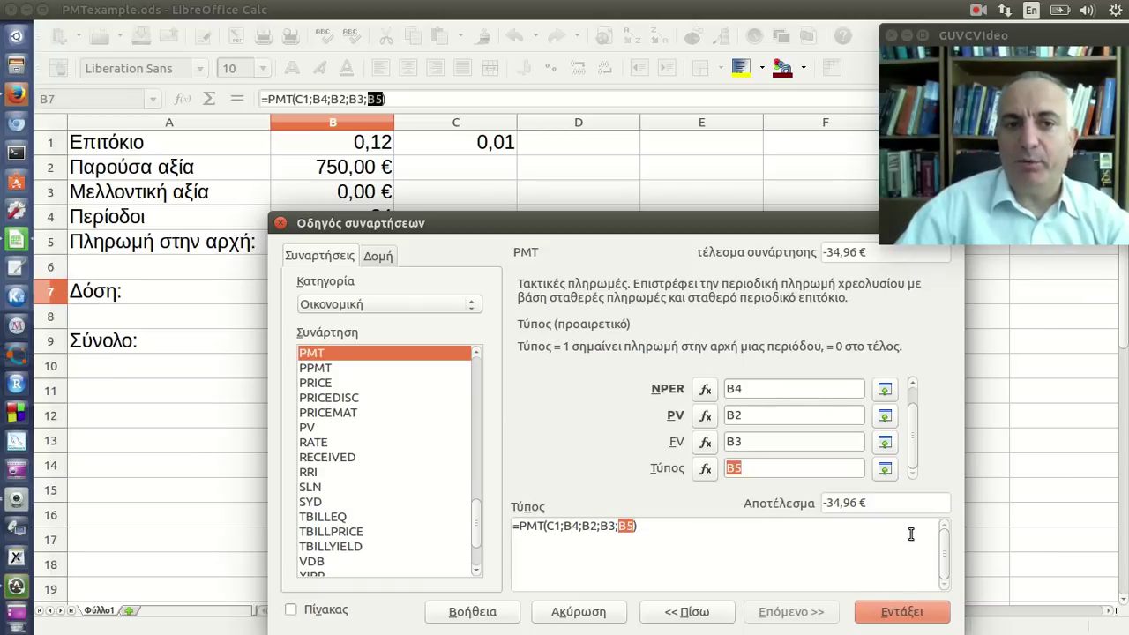
left_click(940, 609)
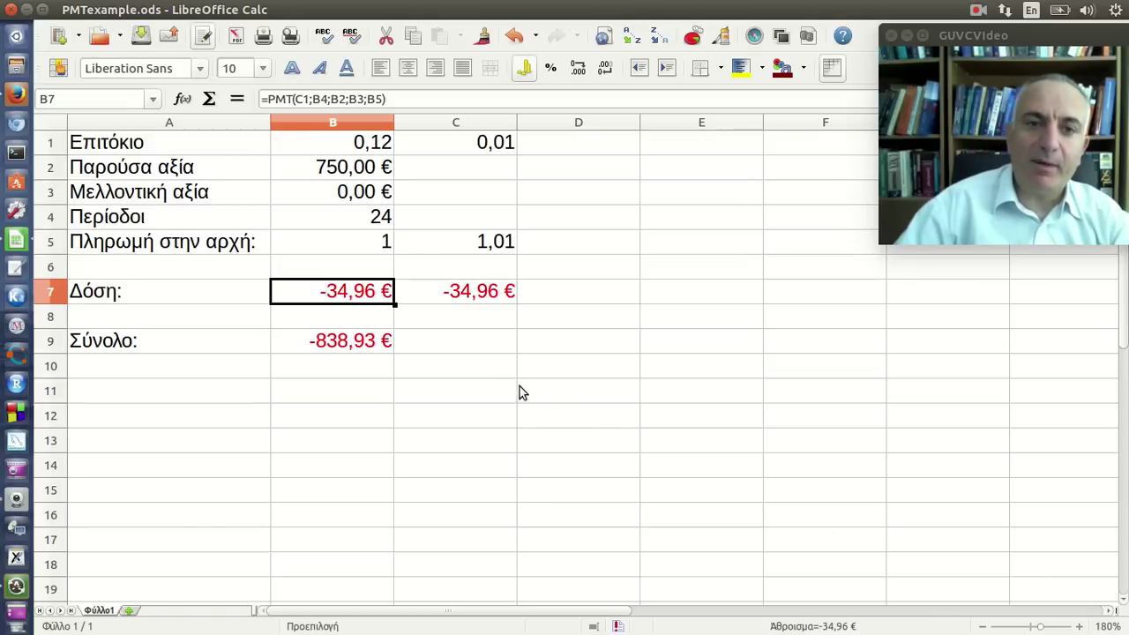
Commit =PMT(C1;B4;B2;B3;B5) in B7, check its inputs, and re-toggle Currency format.
left_click(411, 100)
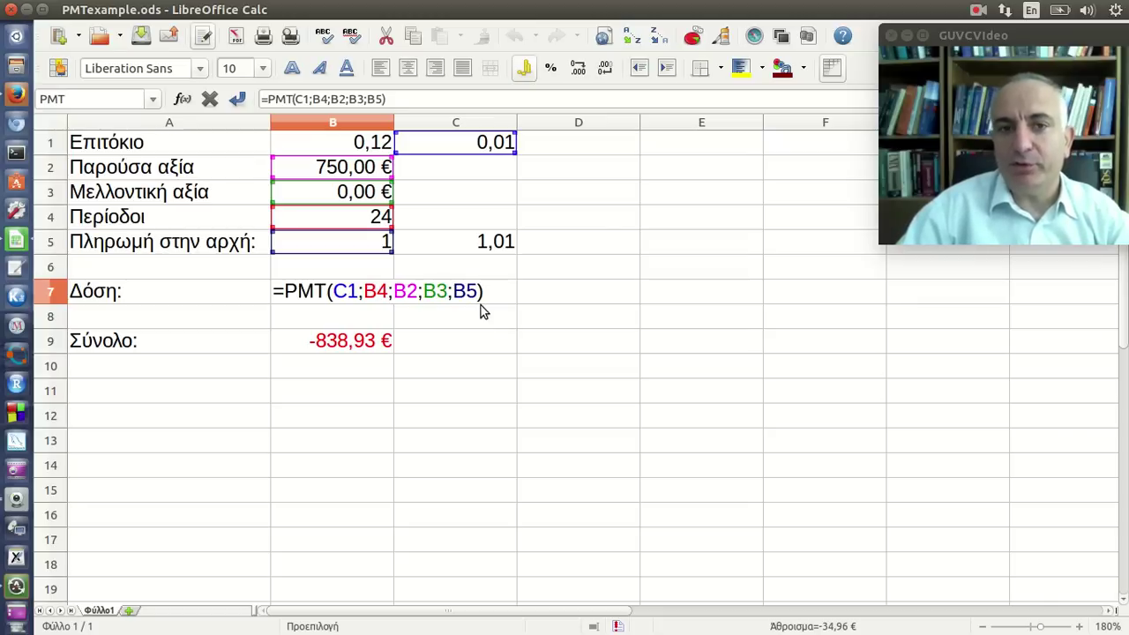
key("Return")
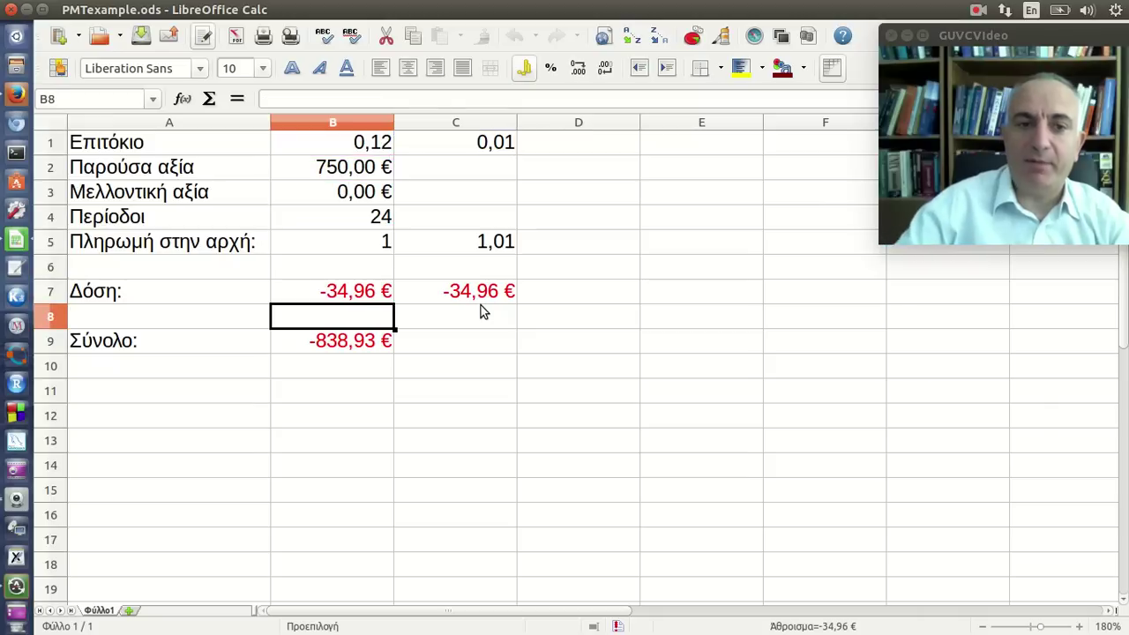
left_click(385, 294)
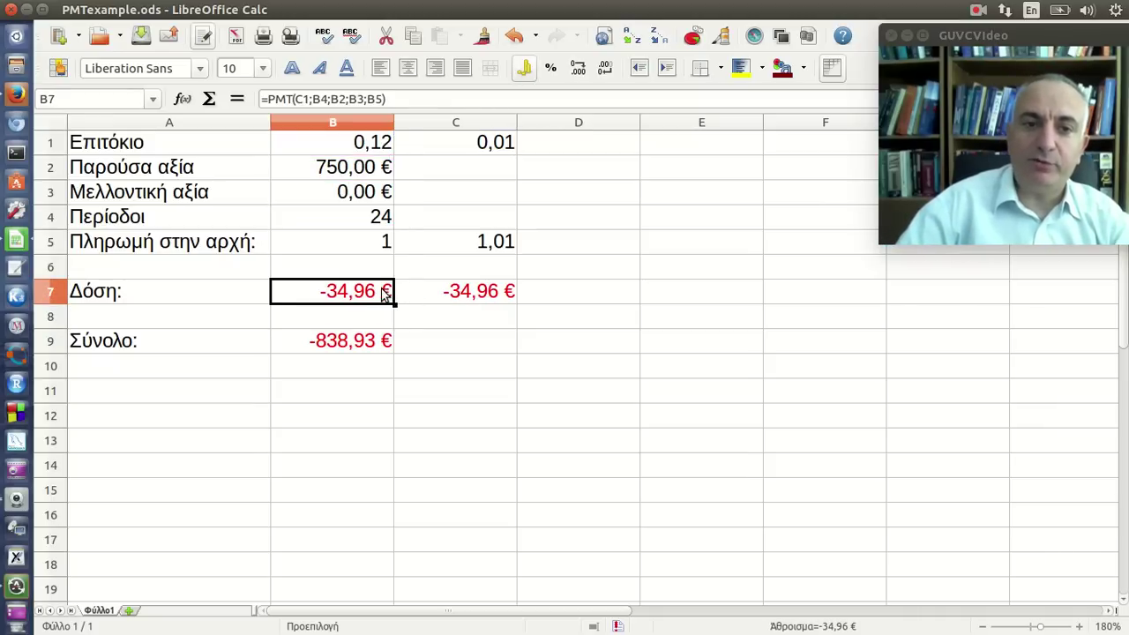
left_click(367, 228)
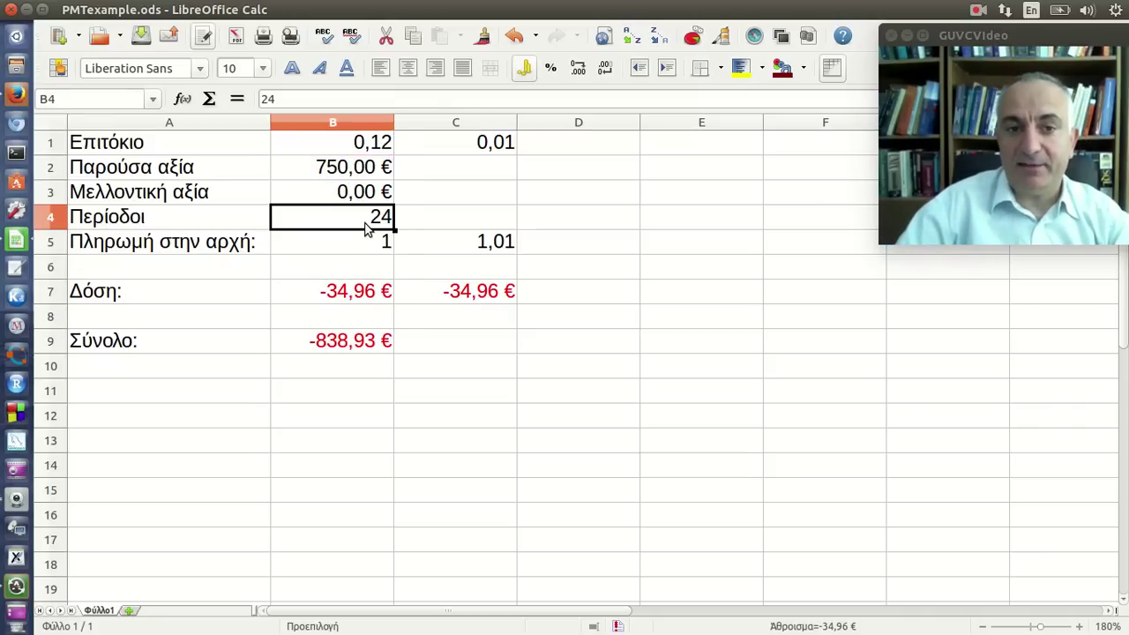
left_click(354, 175)
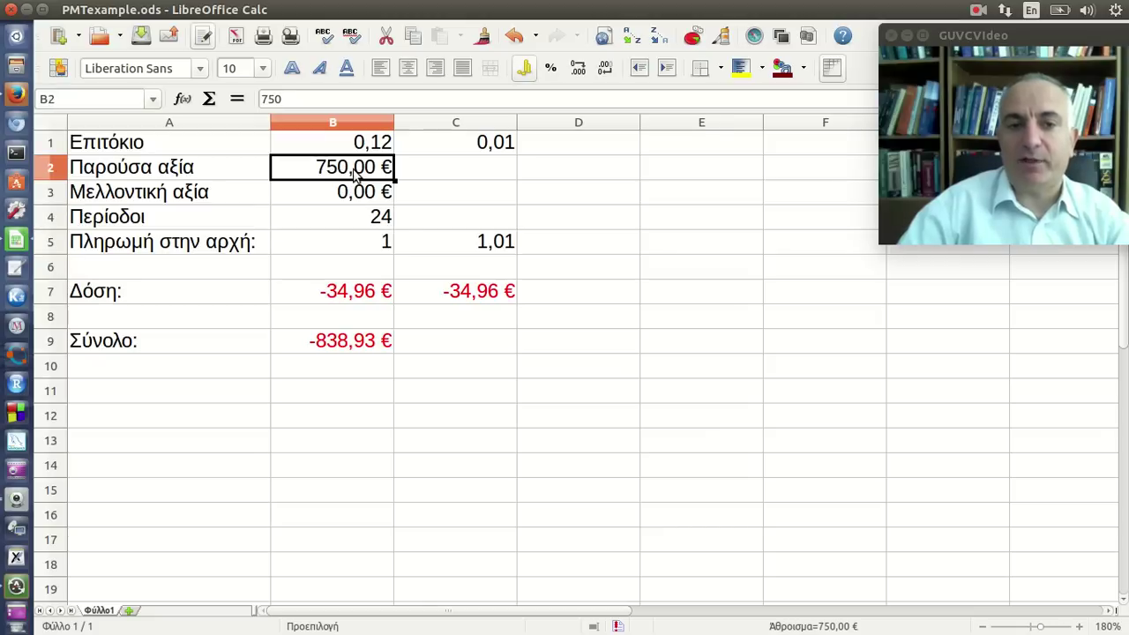
left_click(365, 303)
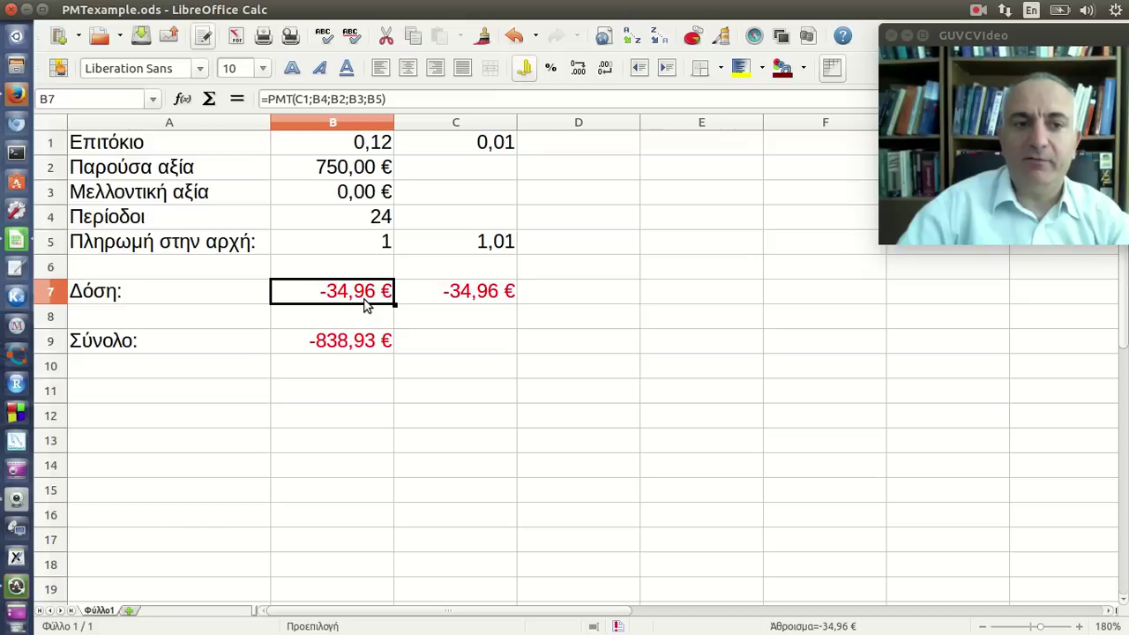
left_click(527, 71)
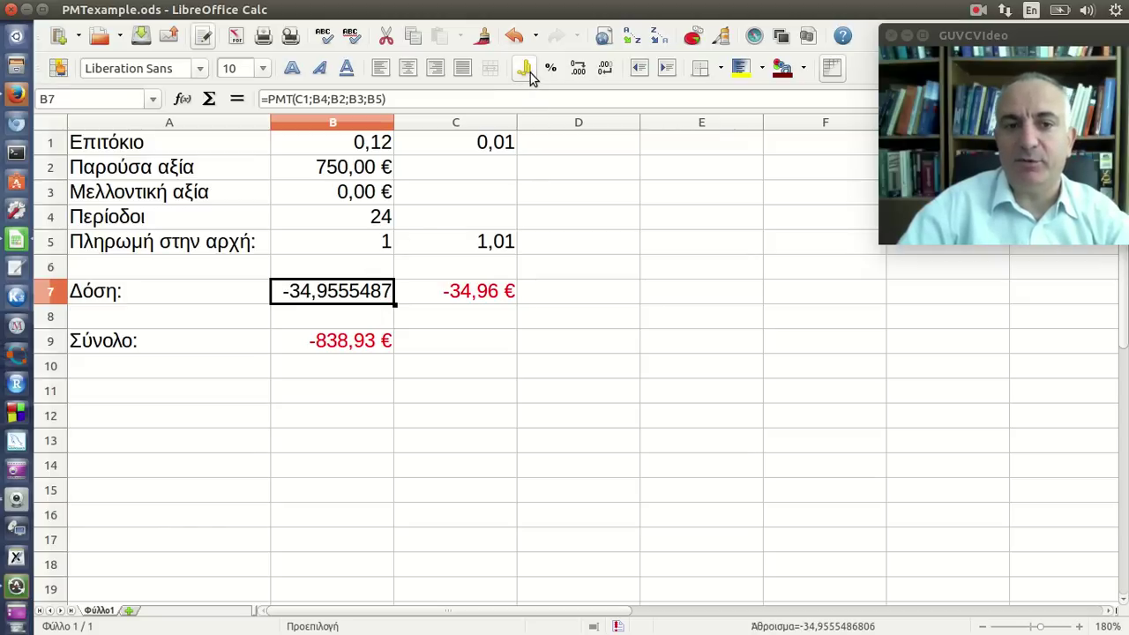
left_click(526, 71)
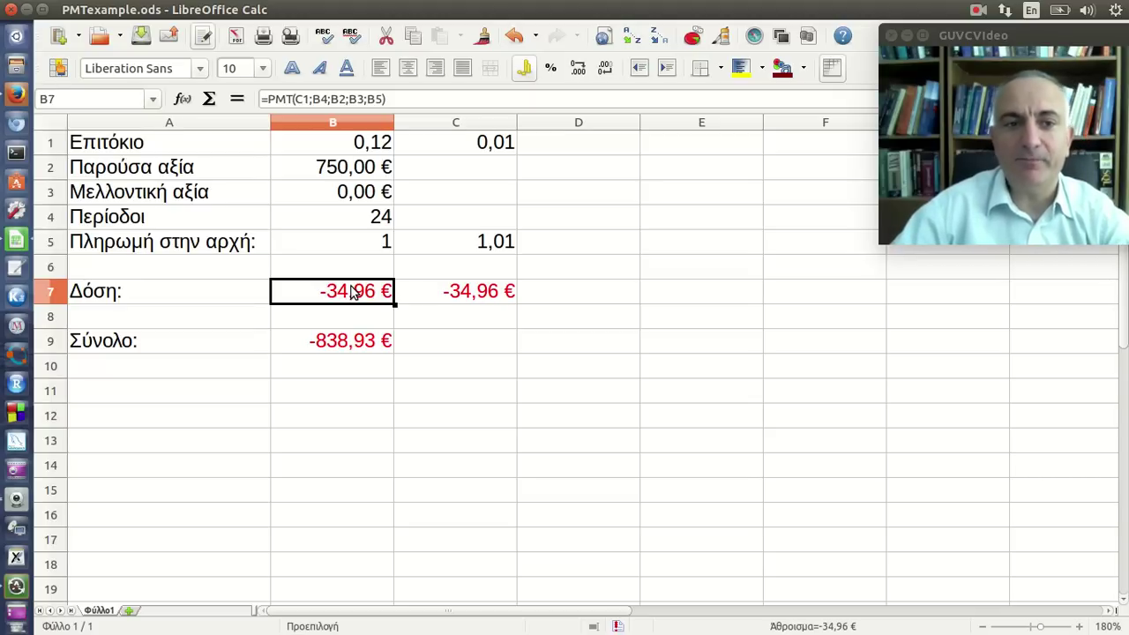
left_click(329, 170)
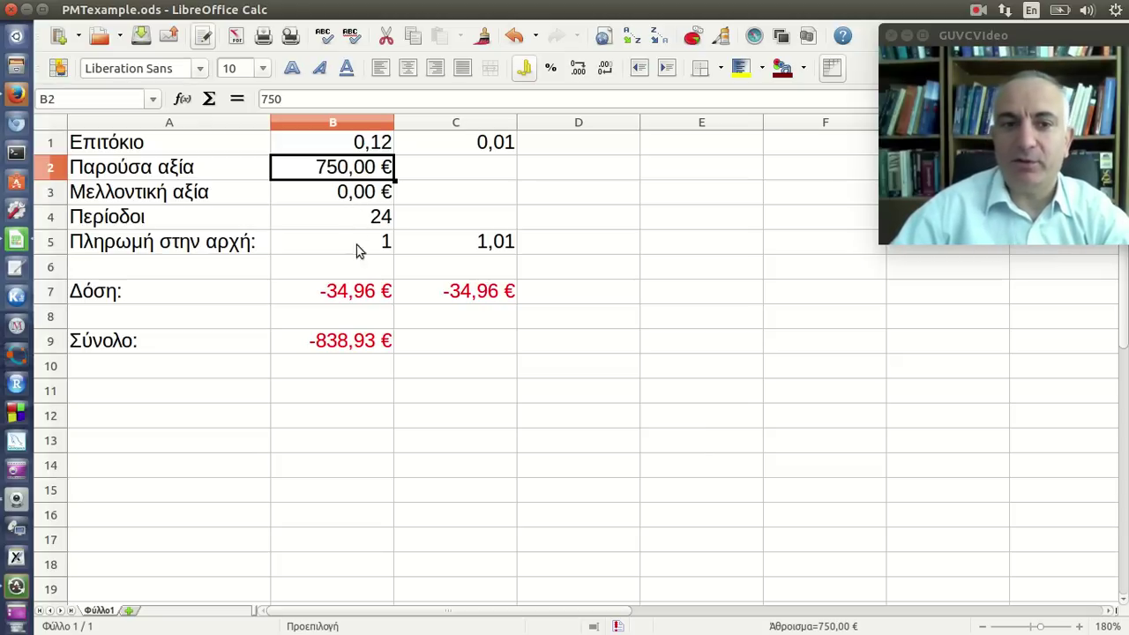
left_click(368, 294)
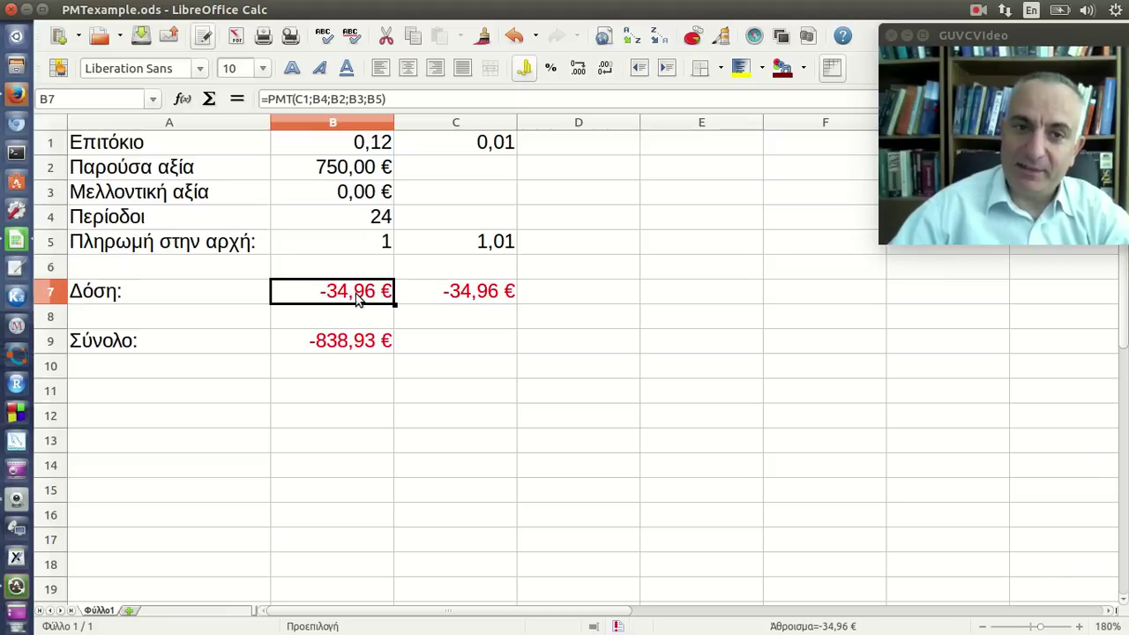
left_click(359, 177)
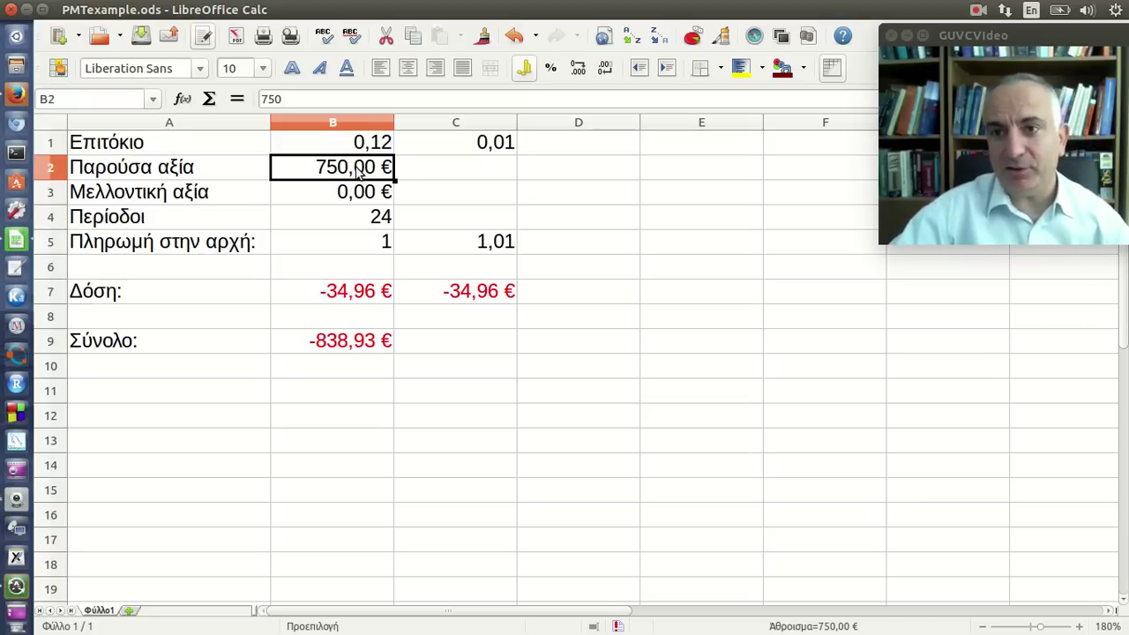
left_click(353, 289)
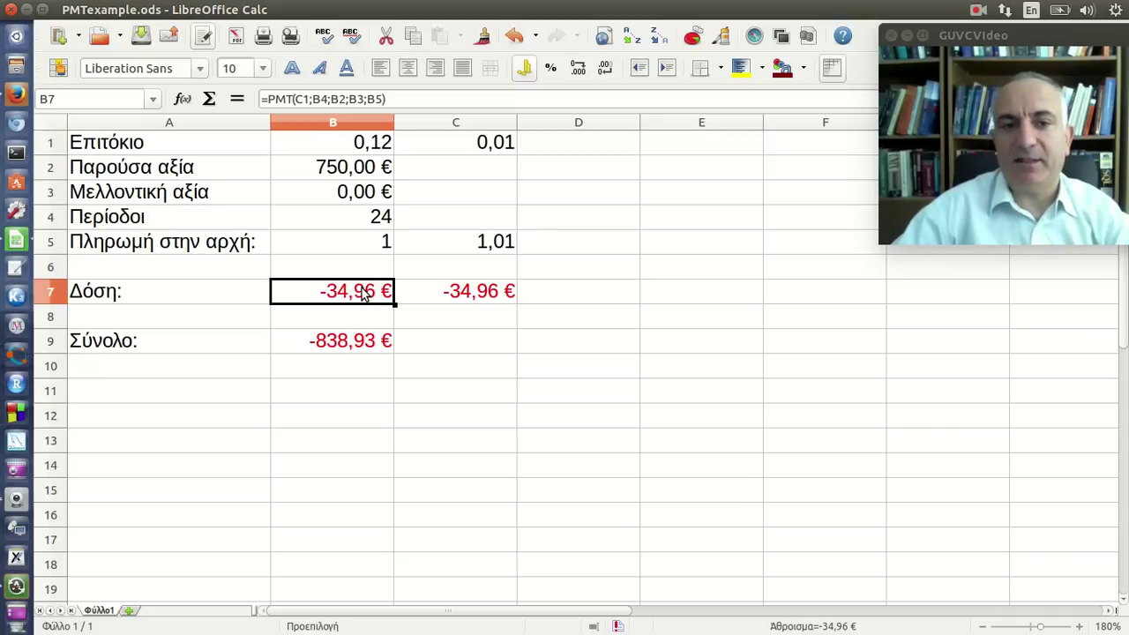
Repoint B7's PMT rate argument from C1 to B1, giving a -86,02 € payment.
left_click(392, 99)
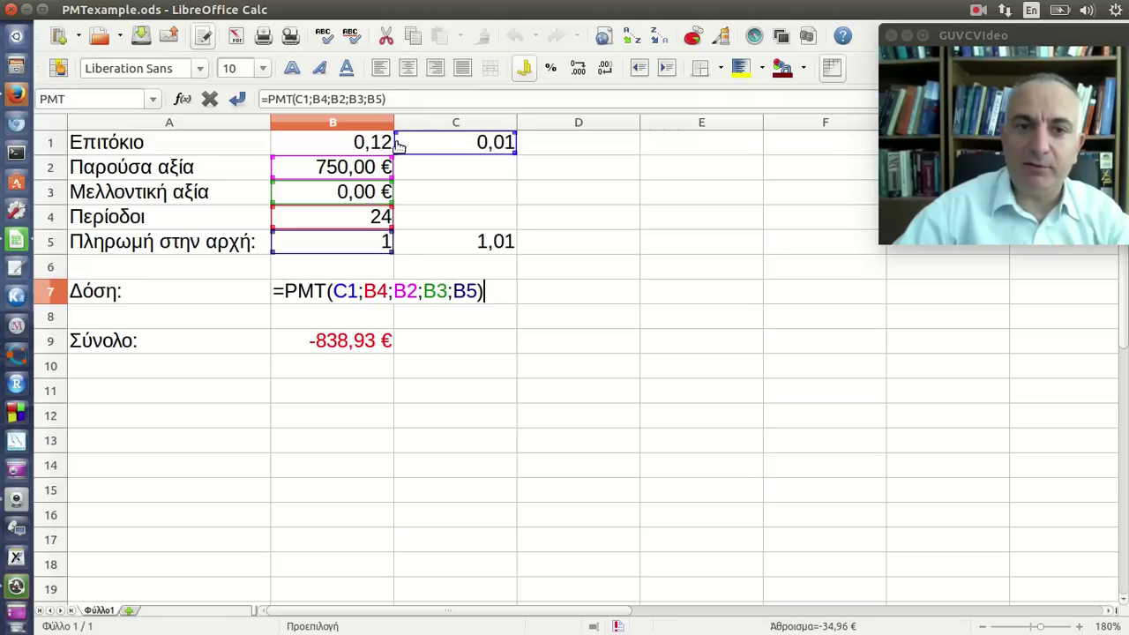
left_click_drag(431, 144, 378, 146)
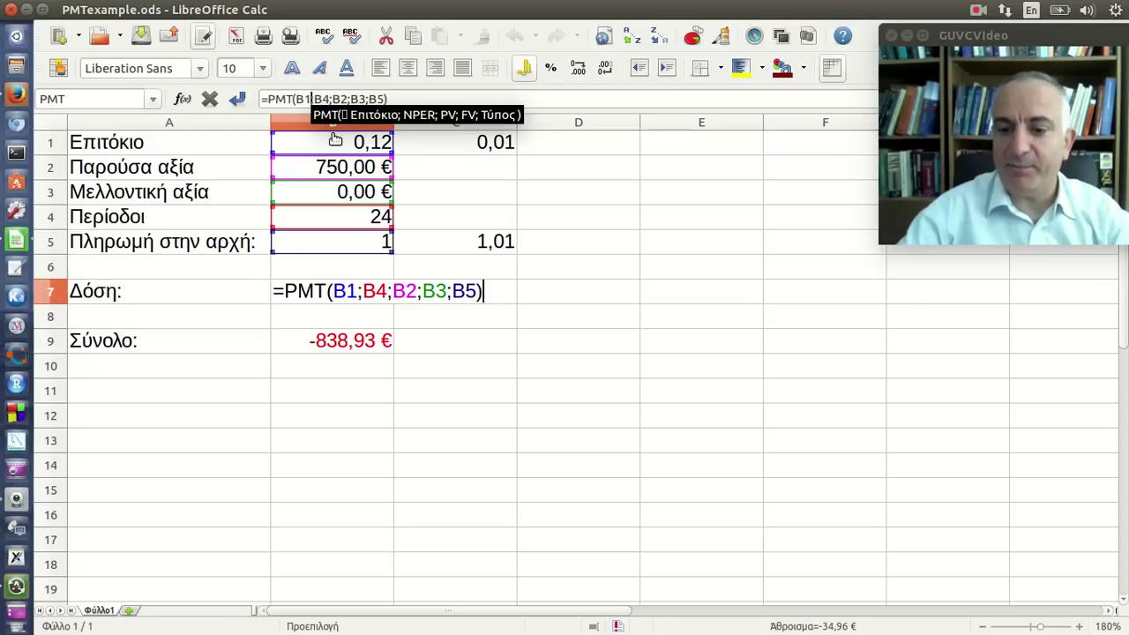
key("Return")
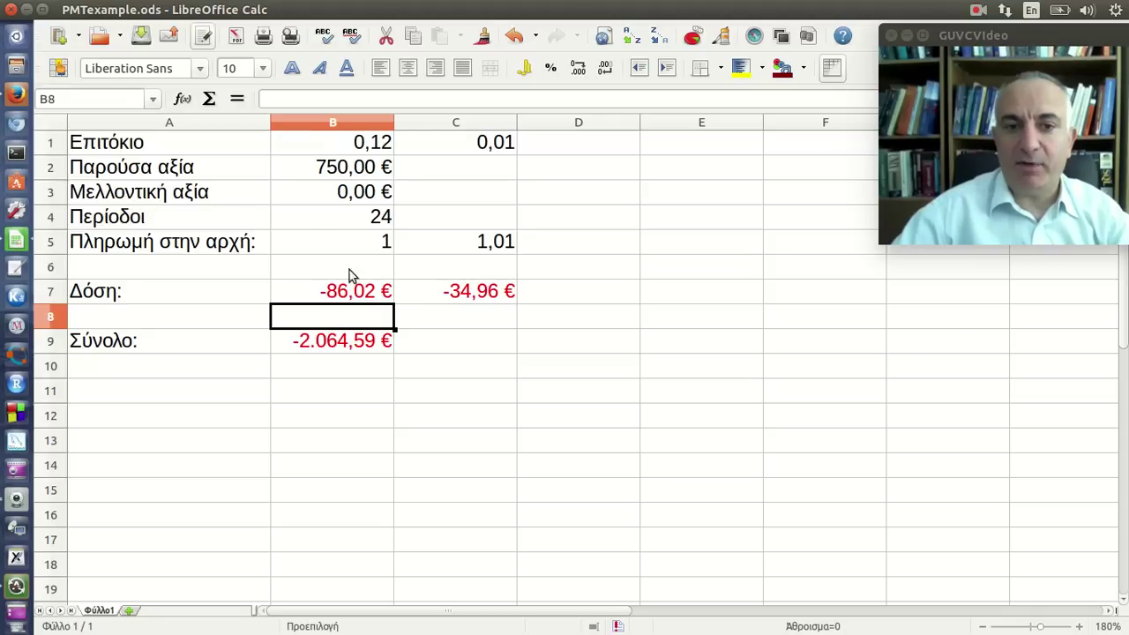
Review the updated B7 formula, the -2.064,59 € total in B9 and the present value in B2.
left_click(369, 300)
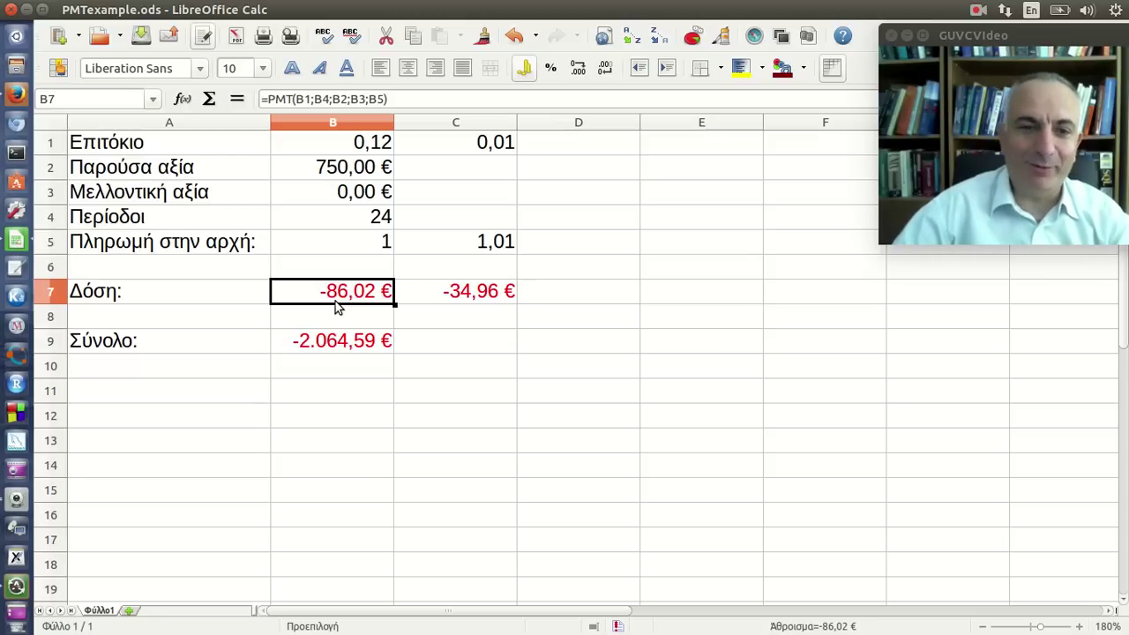
left_click(355, 345)
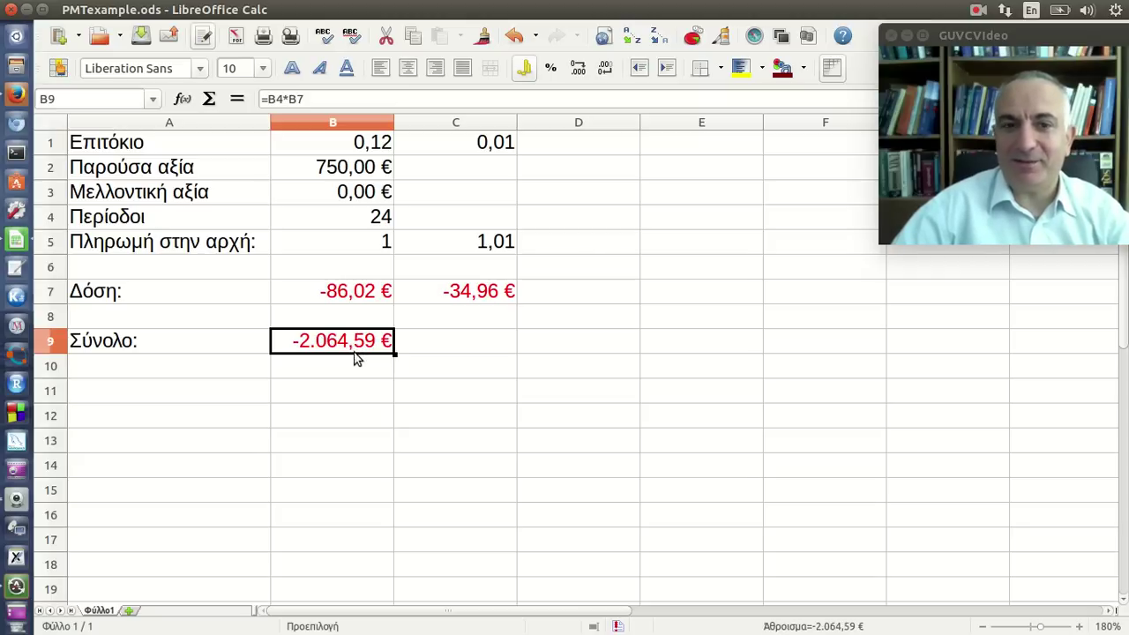
left_click(335, 177)
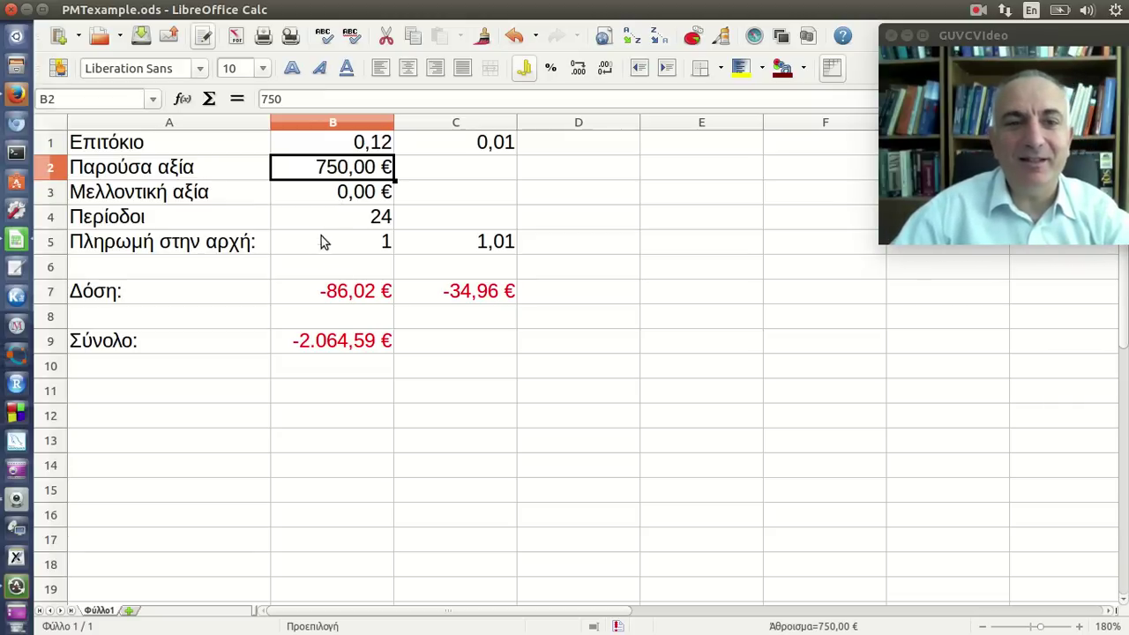
left_click(335, 293)
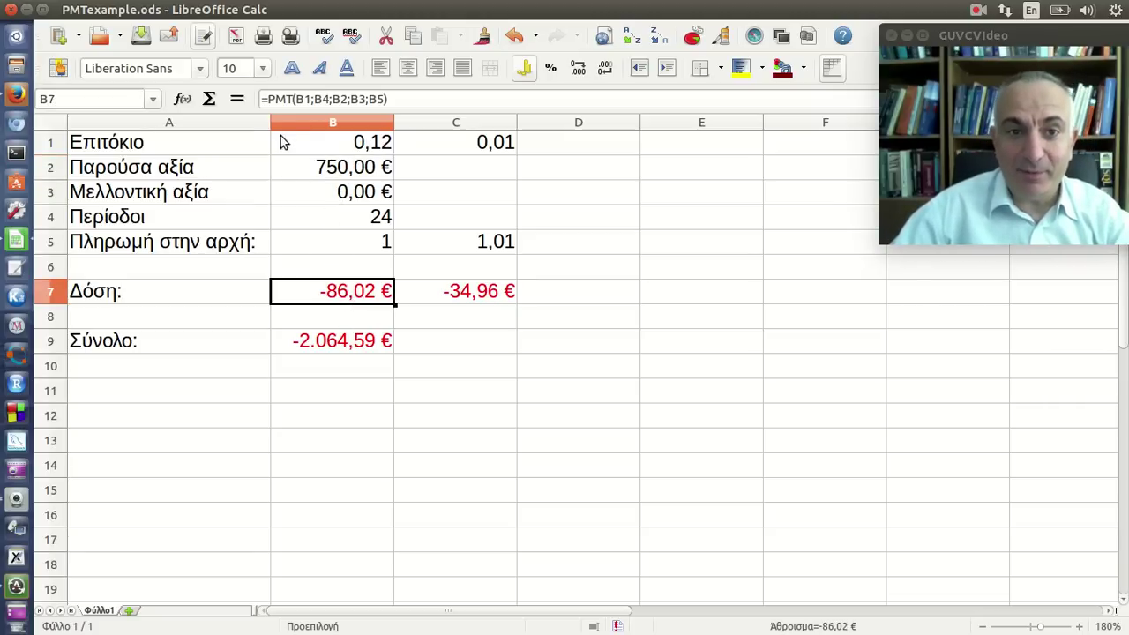
Append /12 to the B1 rate argument in B7's PMT formula and inspect the result.
left_click(306, 100)
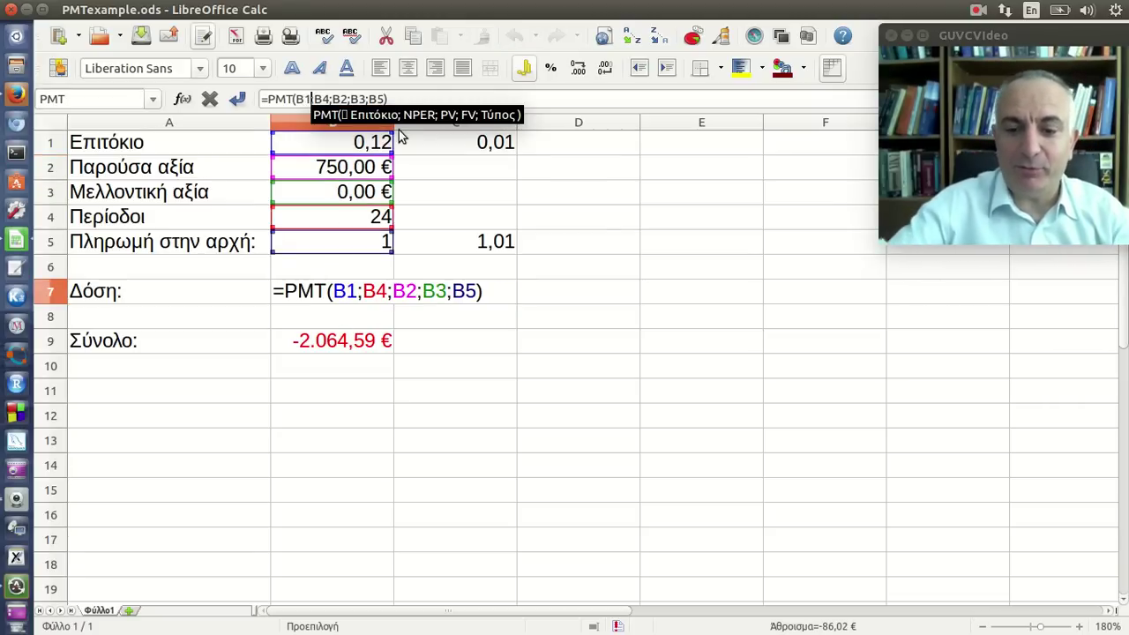
type("/12")
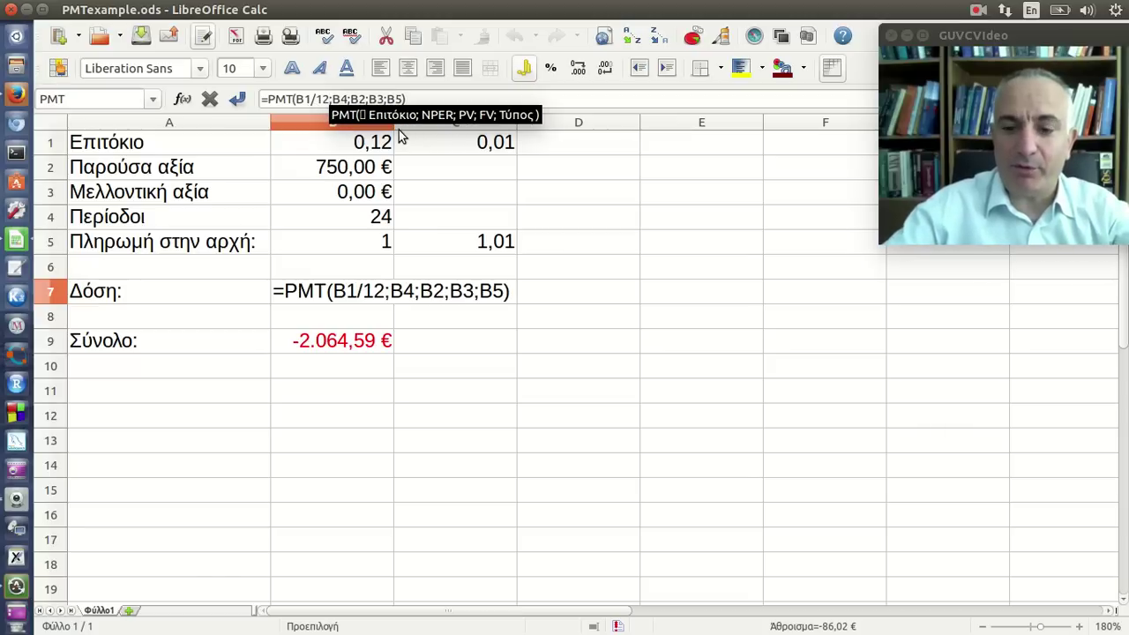
key("Return")
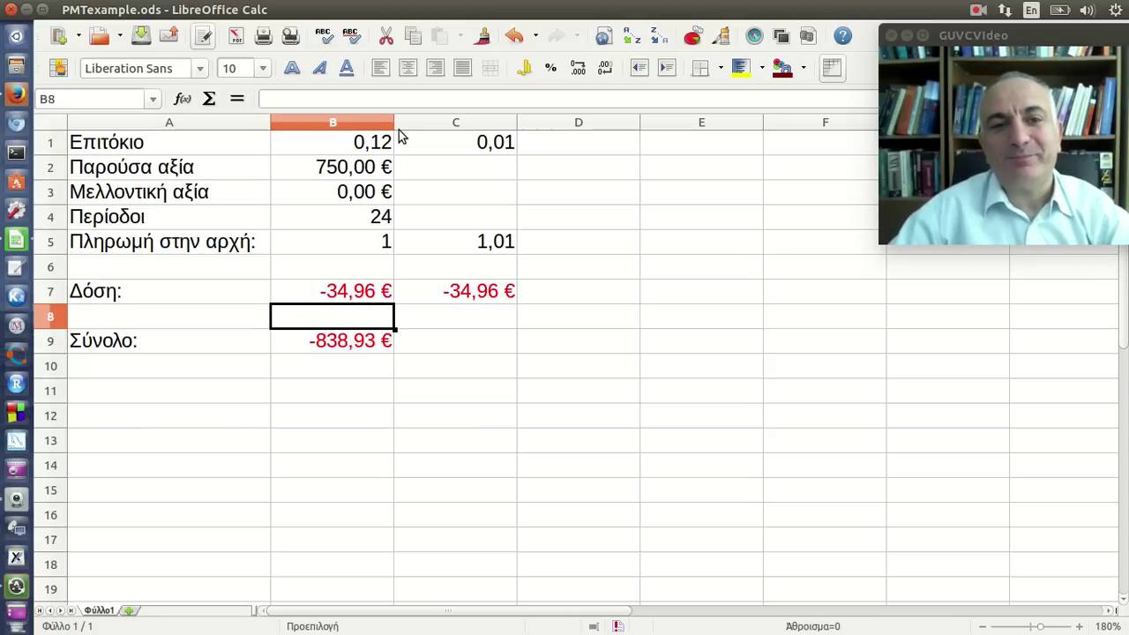
left_click(376, 298)
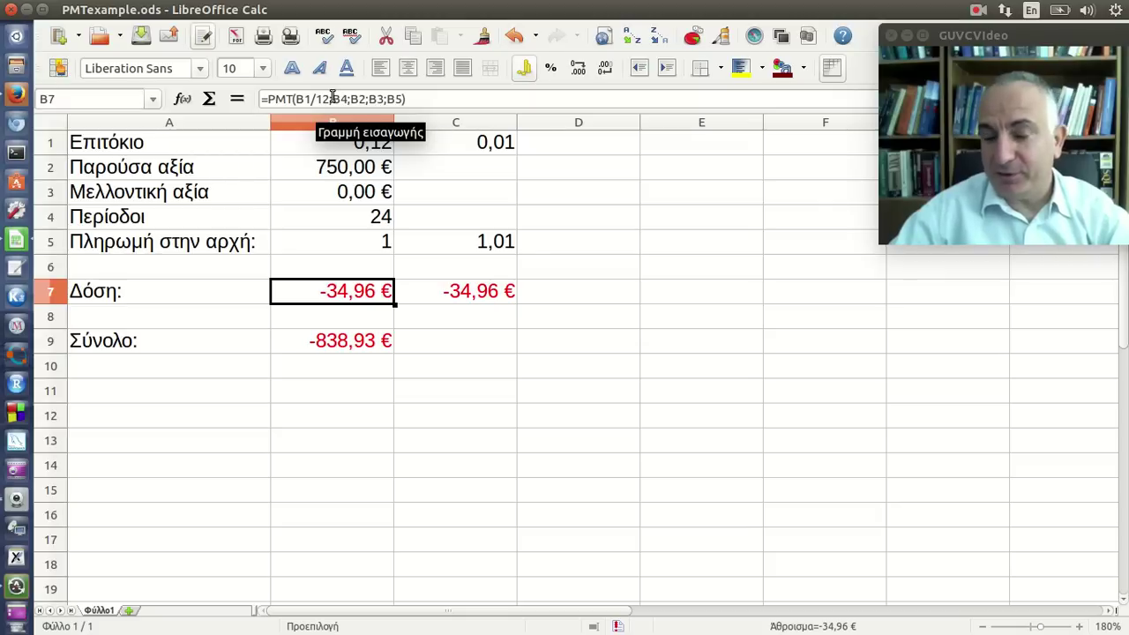
Remove the /12 again so B7 reads =PMT(B1;B4;B2;B3;B5), showing -86,02 €.
left_click(332, 99)
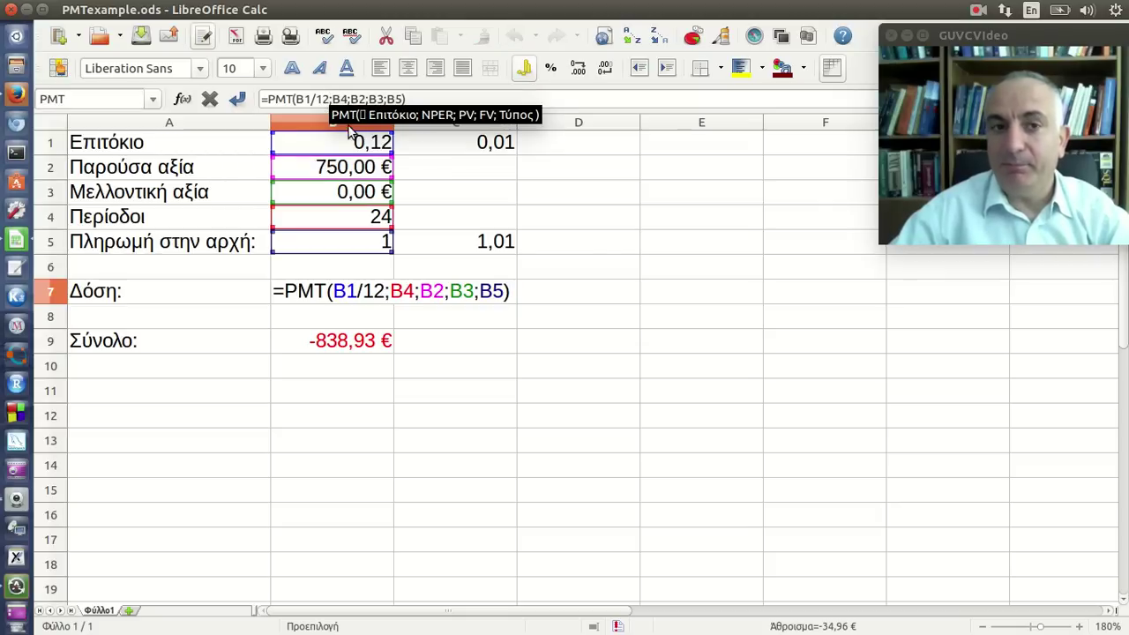
key("BackSpace")
key("BackSpace")
key("BackSpace")
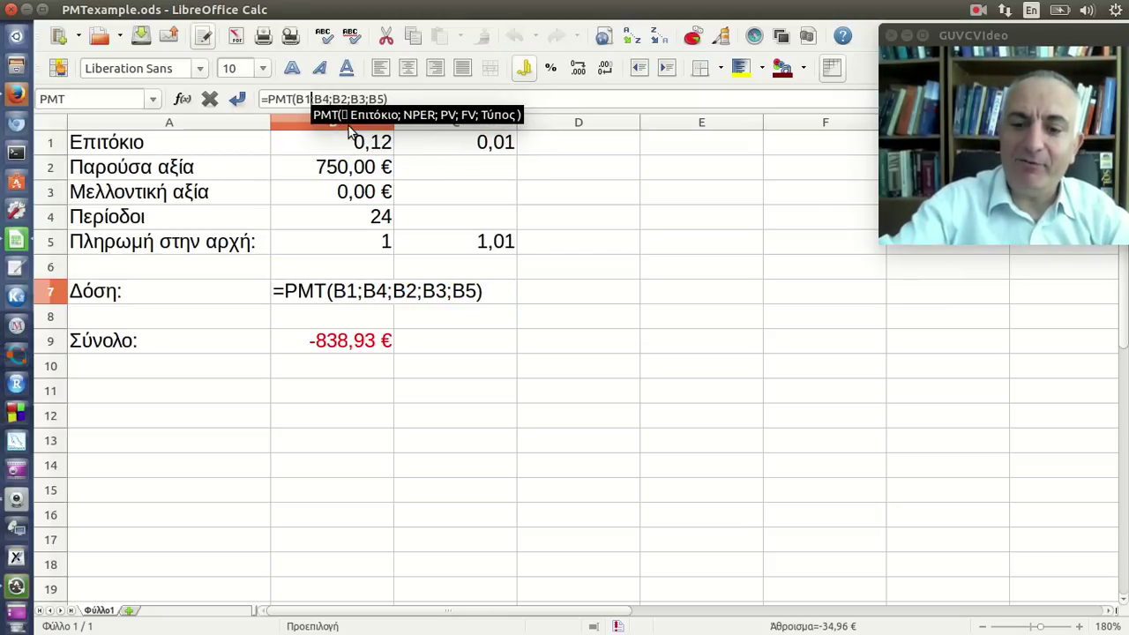
key("Return")
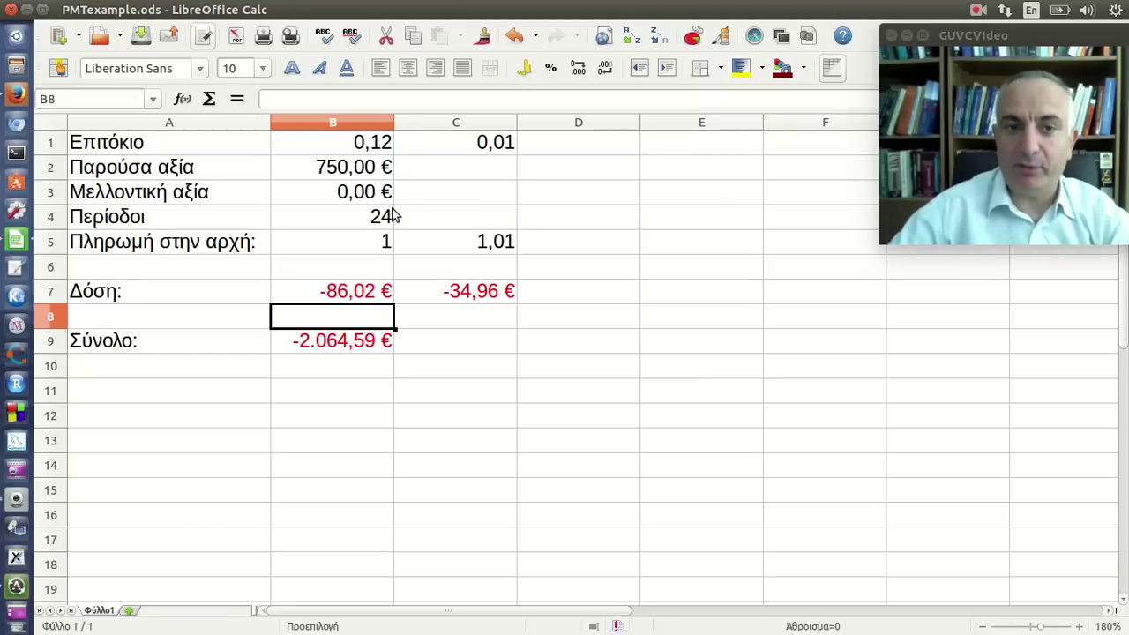
left_click(402, 218)
left_click(387, 228)
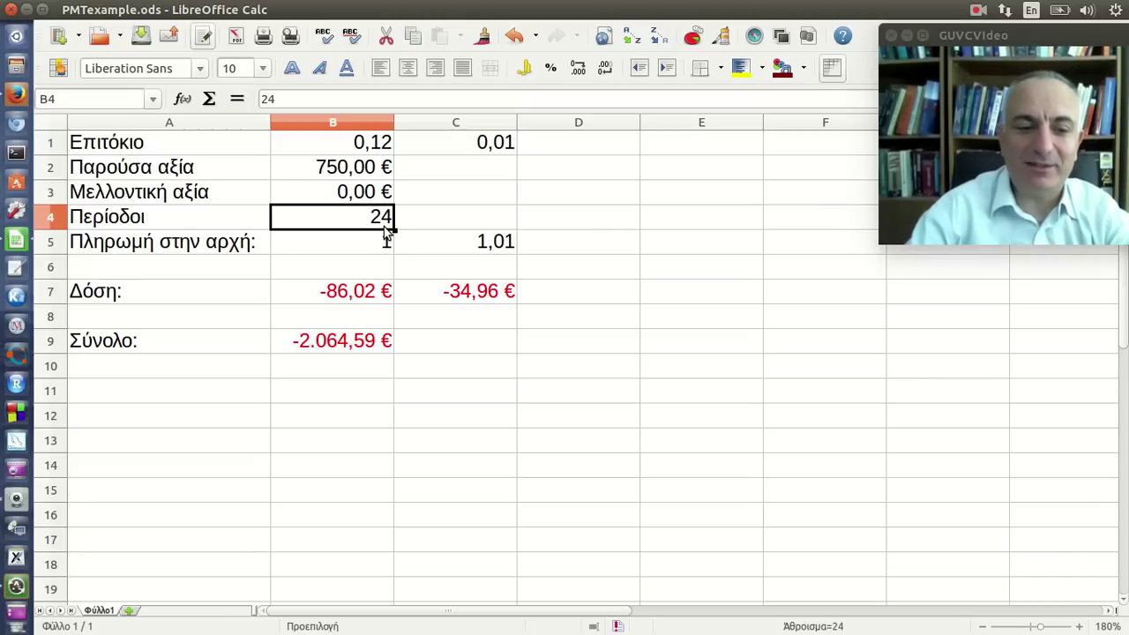
type("2")
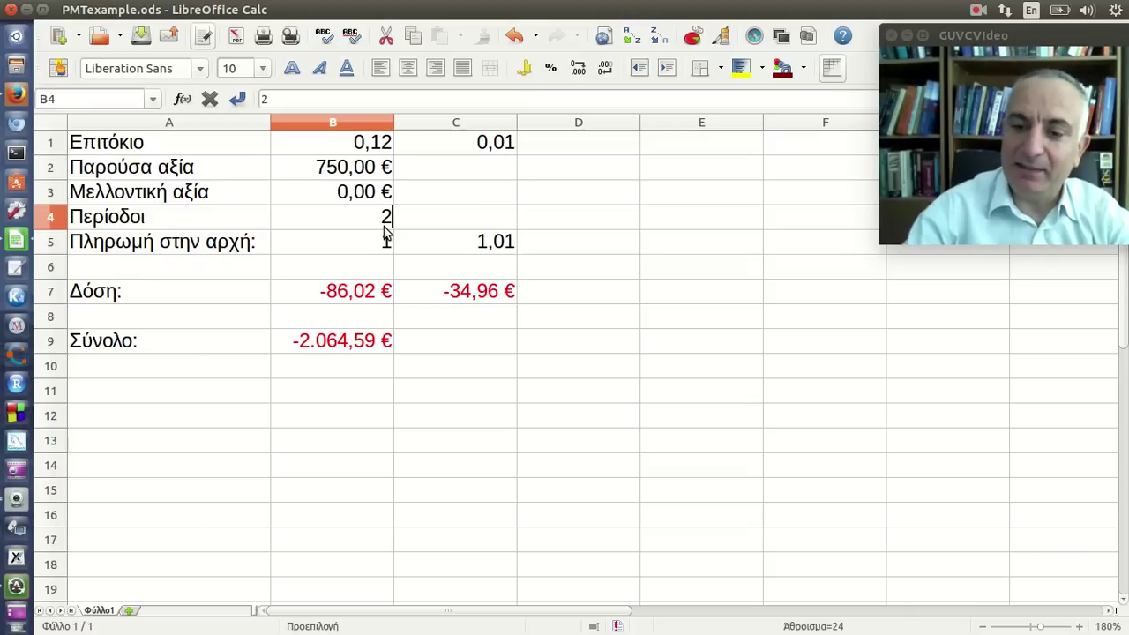
key("Return")
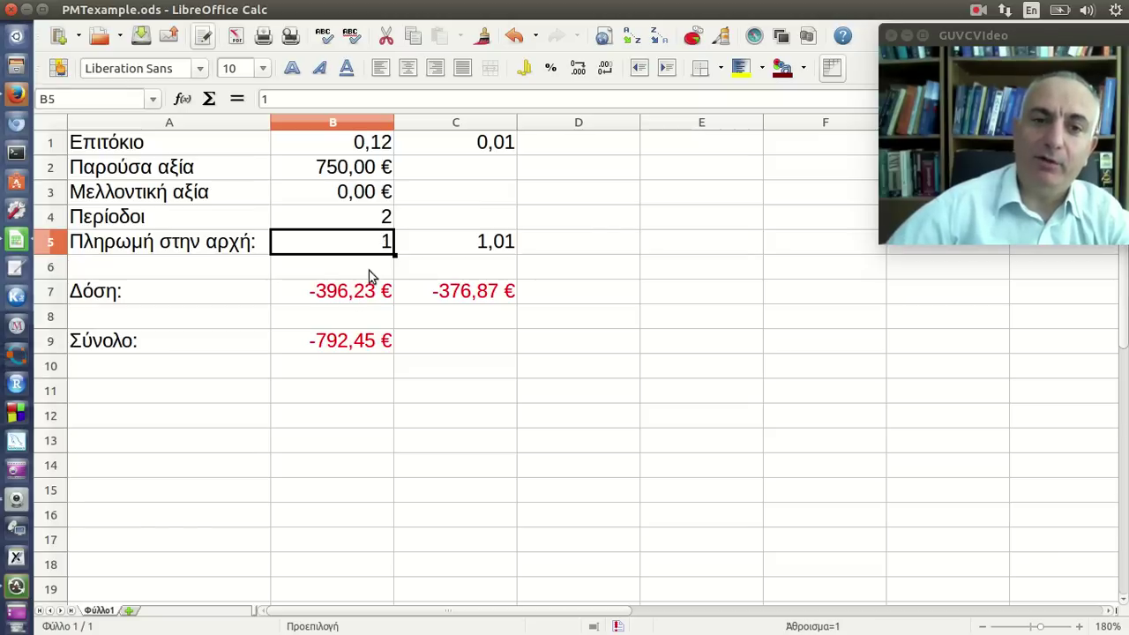
left_click(384, 298)
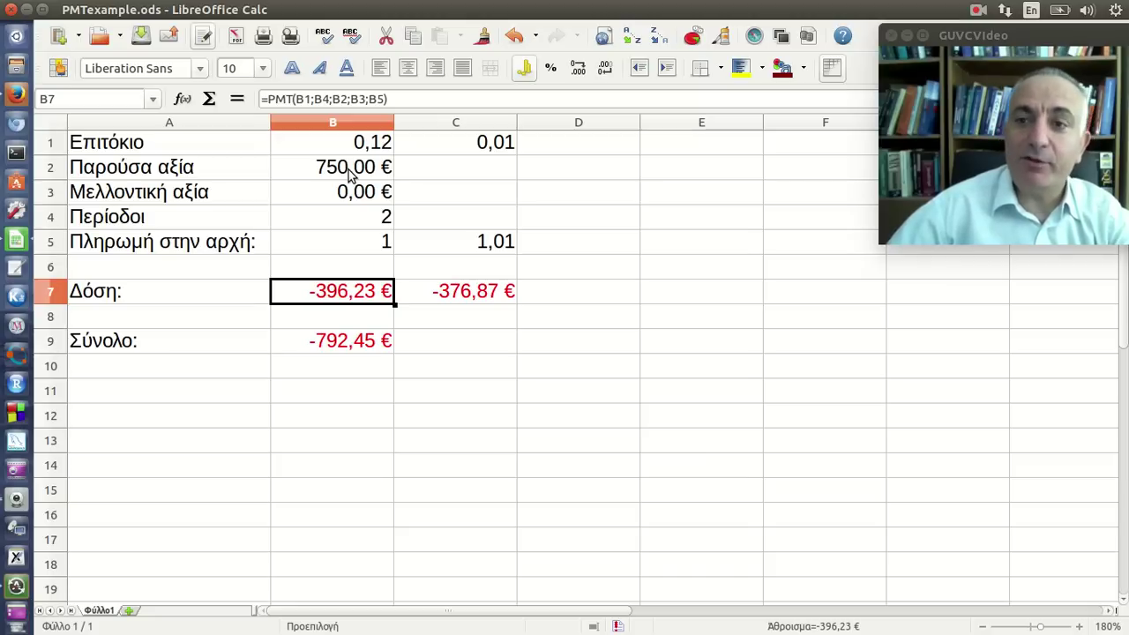
left_click(371, 219)
double_click(374, 218)
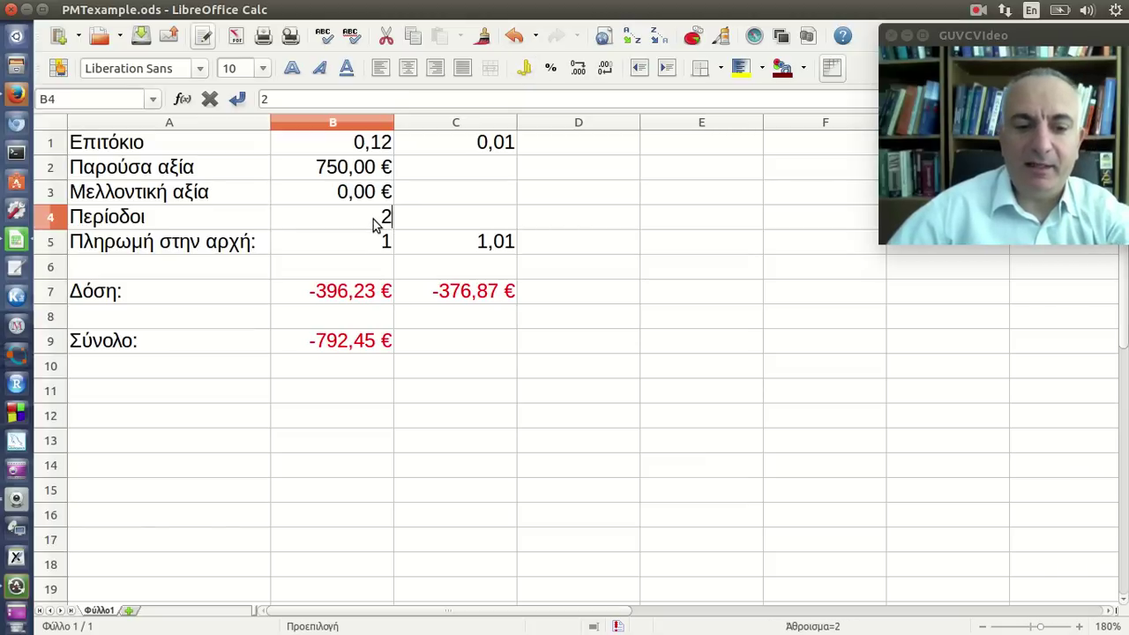
type("4")
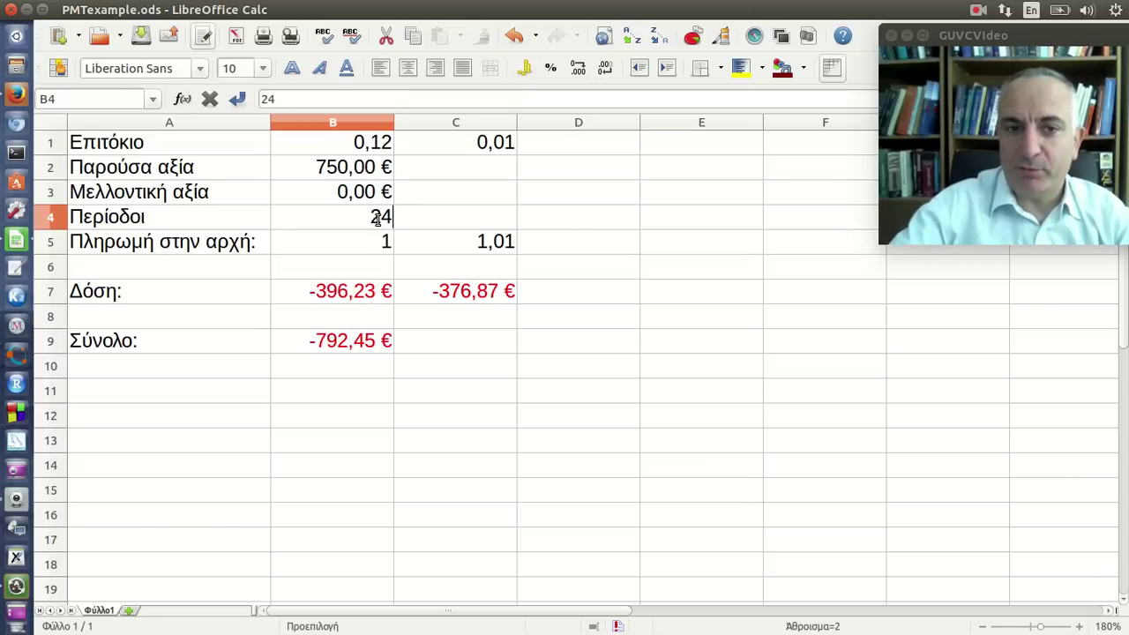
key("Return")
Divide the B1 rate by 12 in B7's PMT formula.
left_click(369, 296)
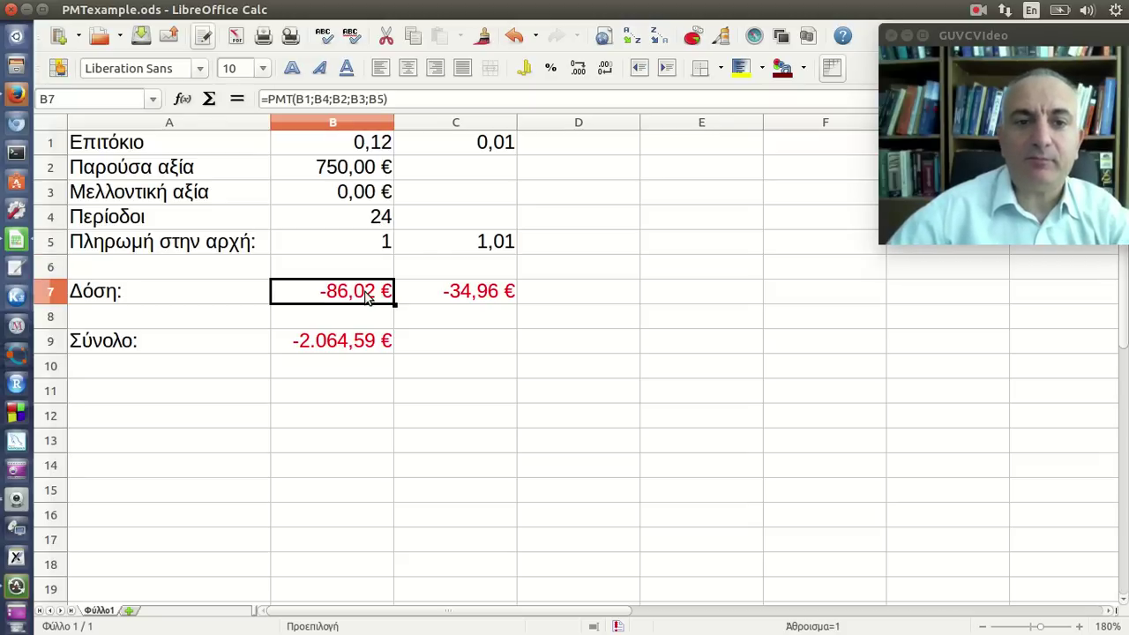
left_click(311, 99)
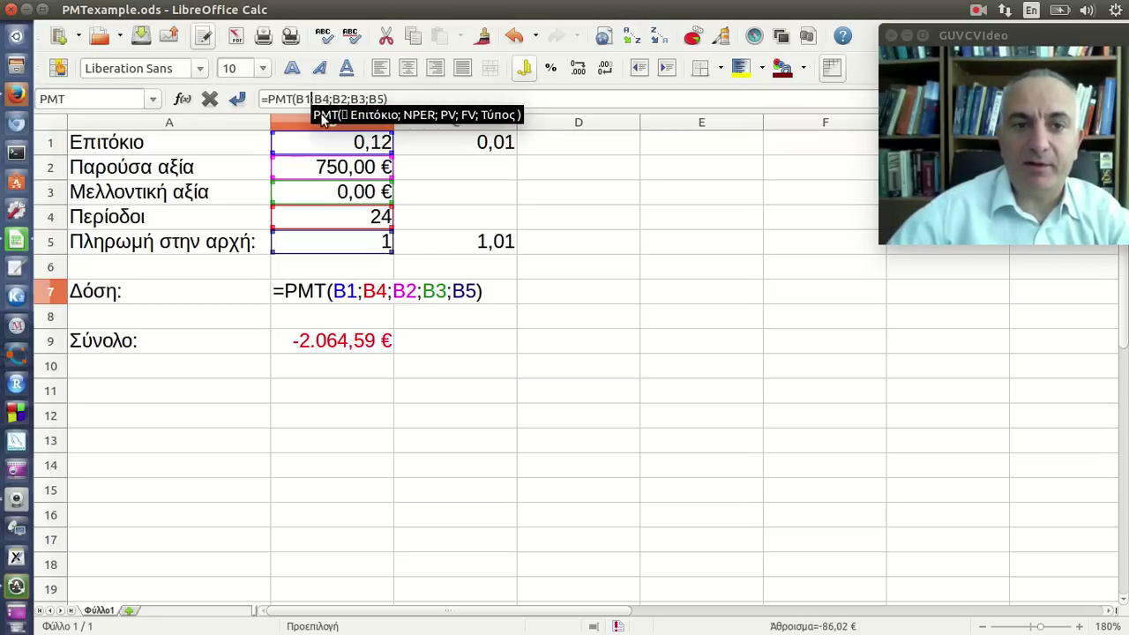
type("/12")
key("Return")
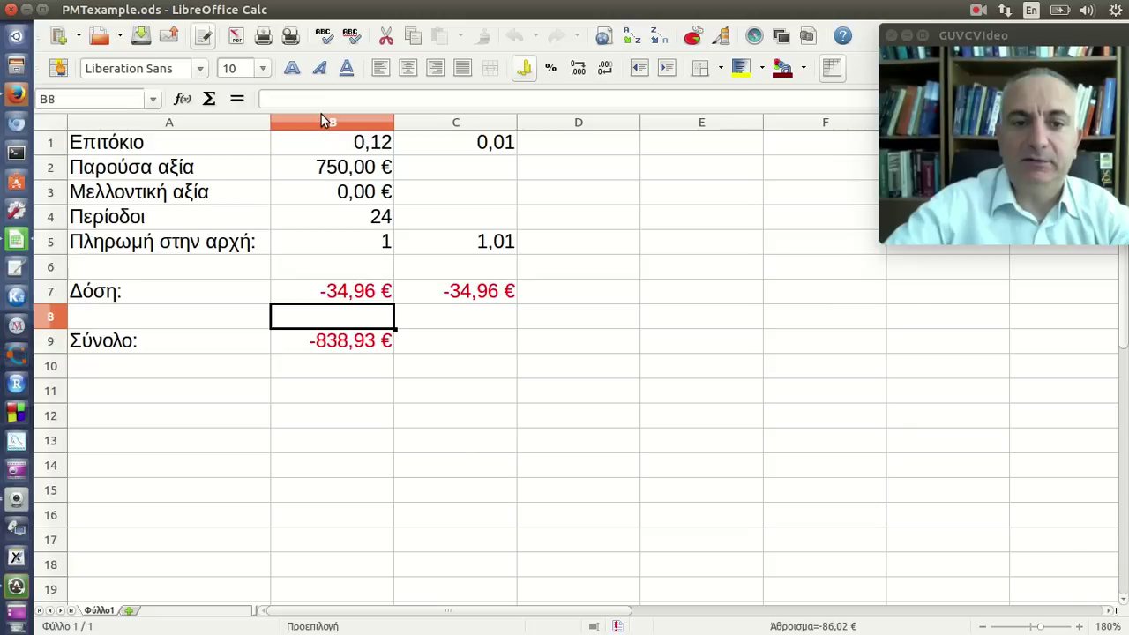
key("Up")
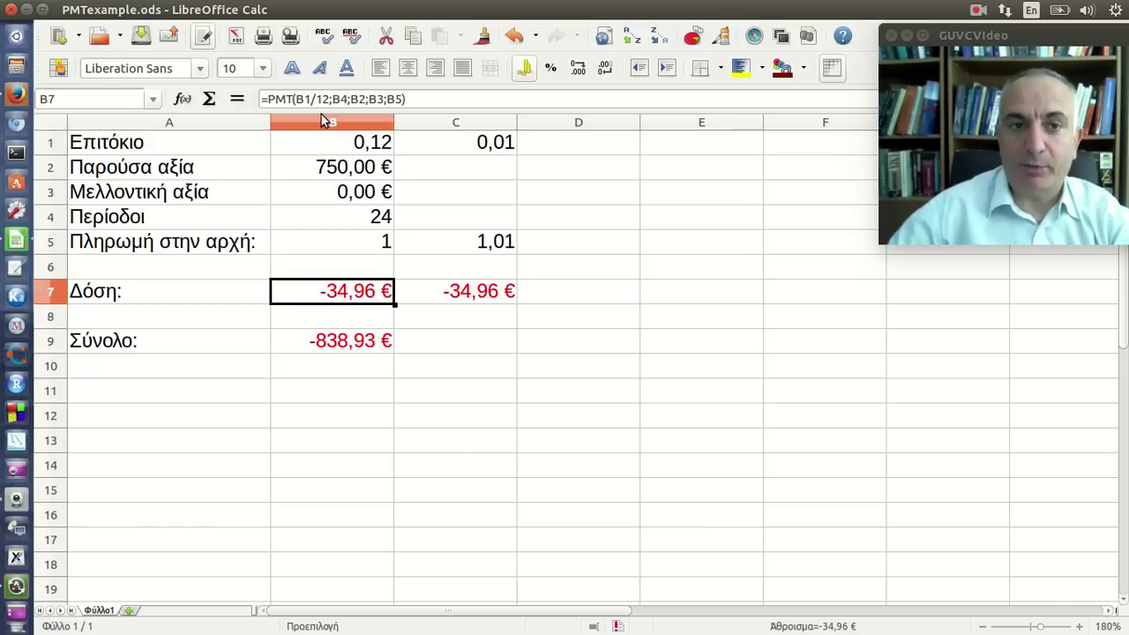
Replace the B1/12 rate with C1, so B7 reads =PMT(C1;B4;B2;B3;B5).
left_click(333, 99)
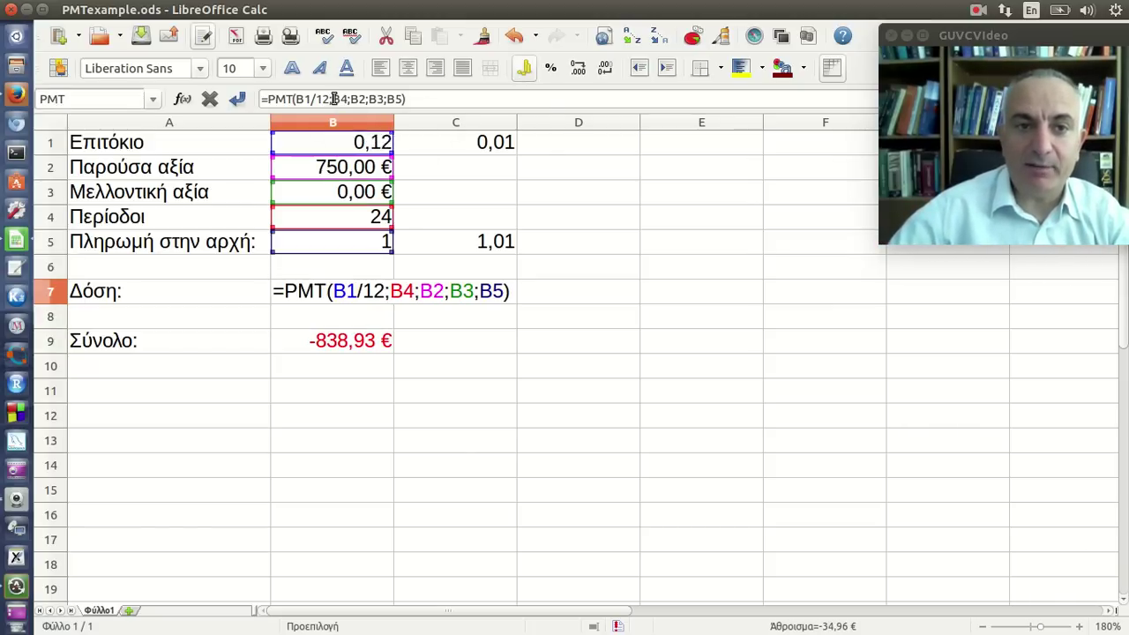
key("BackSpace")
key("BackSpace")
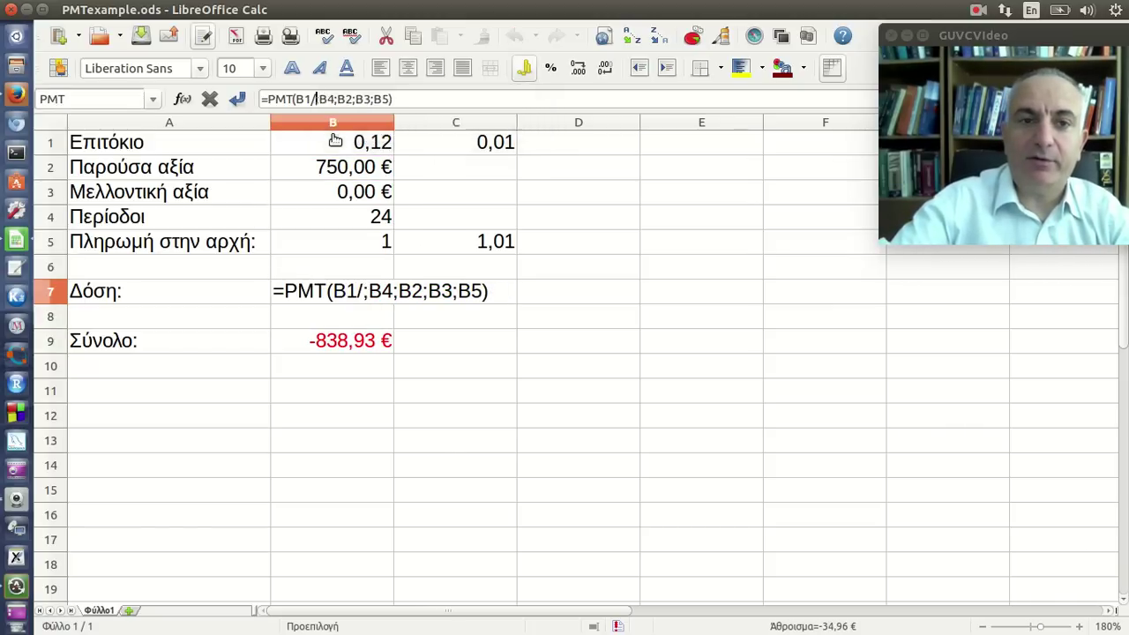
key("BackSpace")
key("BackSpace")
key("BackSpace")
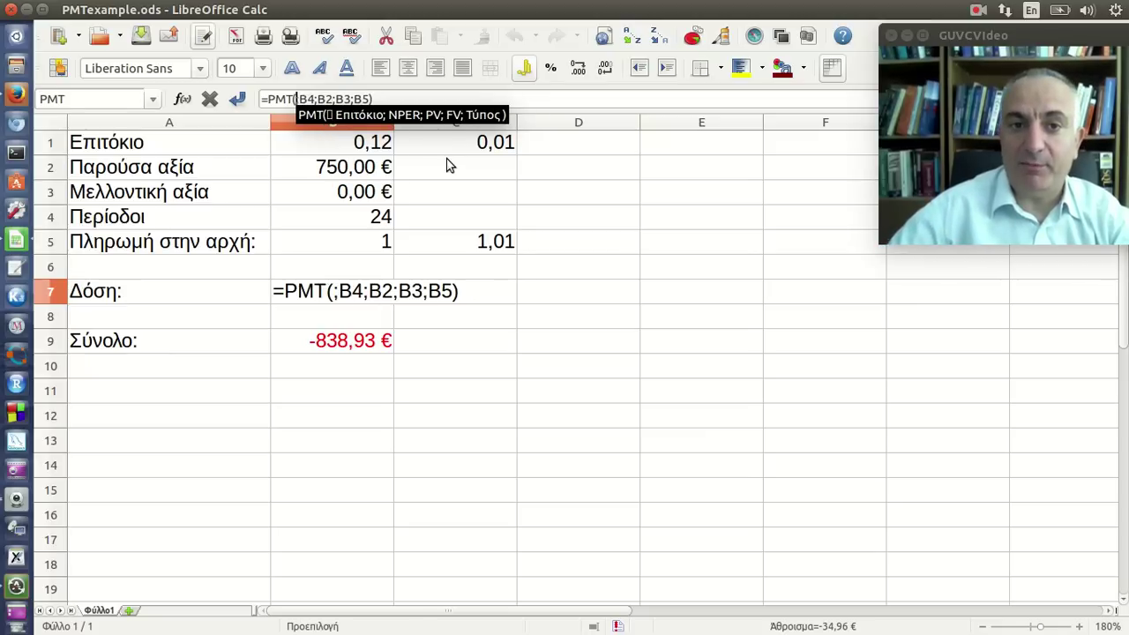
left_click(449, 142)
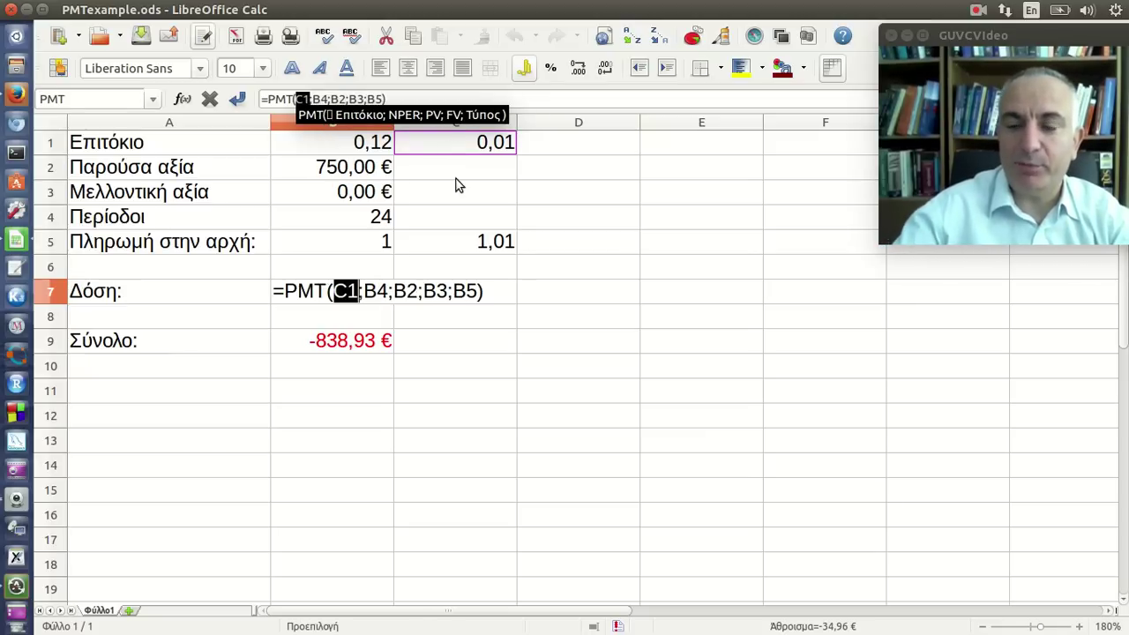
key("Return")
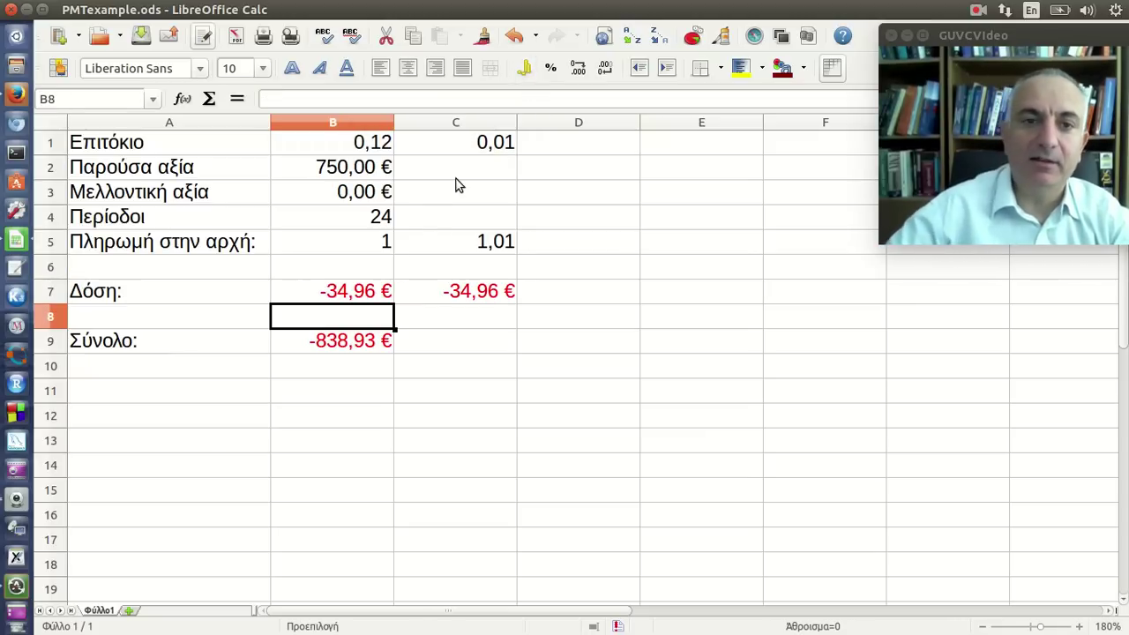
Check C1's =B1/12 monthly rate and B7's -34,96 € payment, then select B5.
left_click(470, 146)
left_click(336, 98)
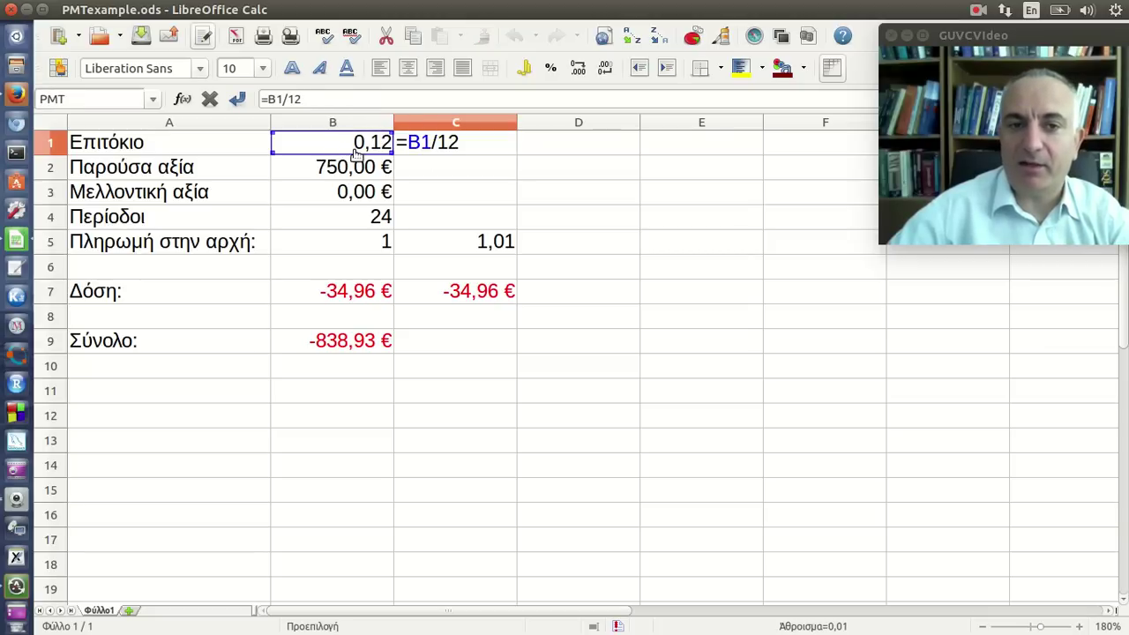
key("Return")
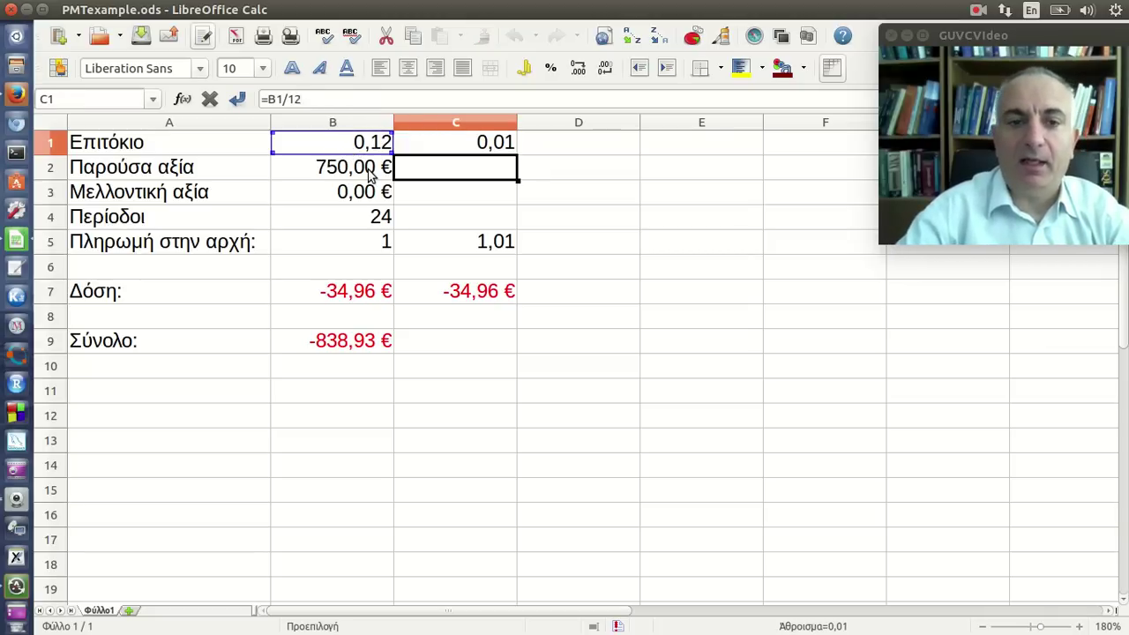
left_click(381, 294)
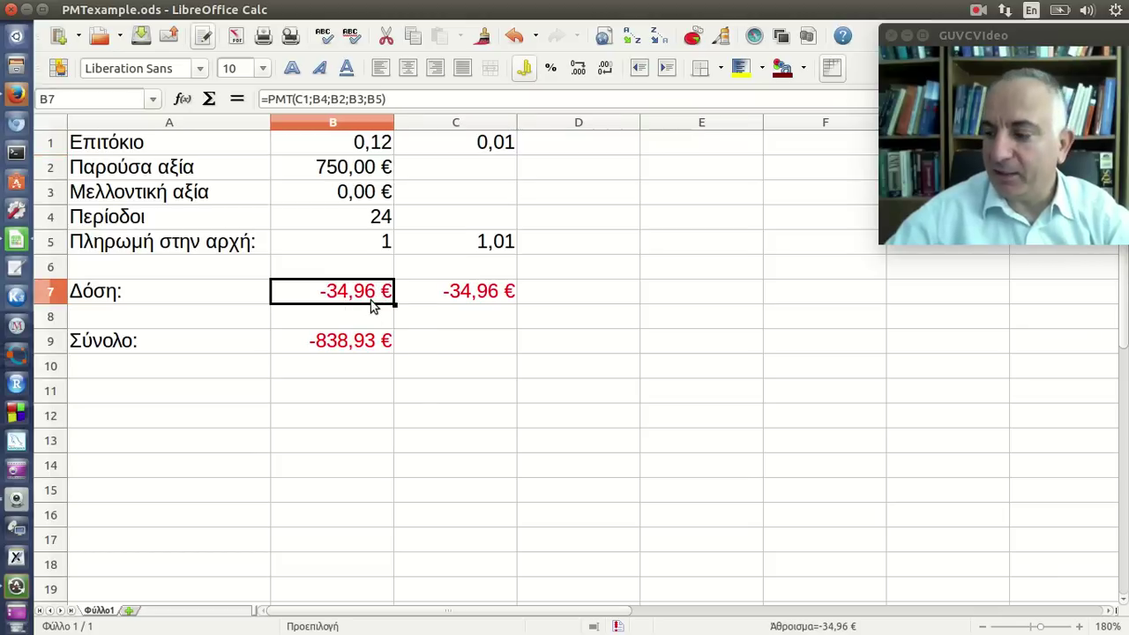
left_click(353, 251)
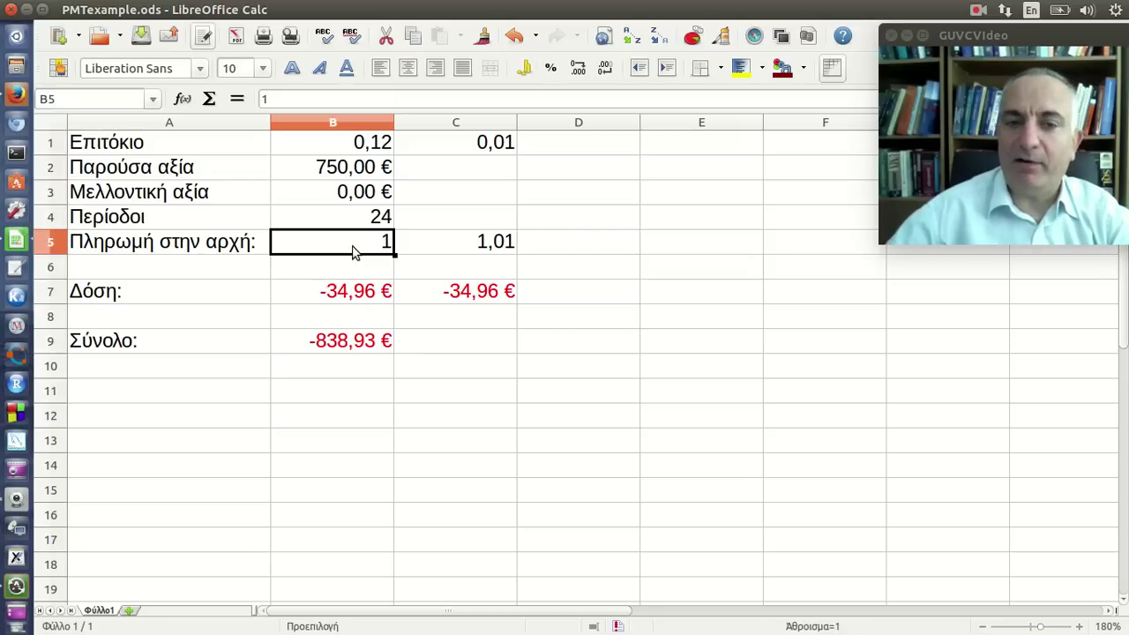
Enter 0 in B5, then change it to 1 so both payments show -34,96 €.
type("0")
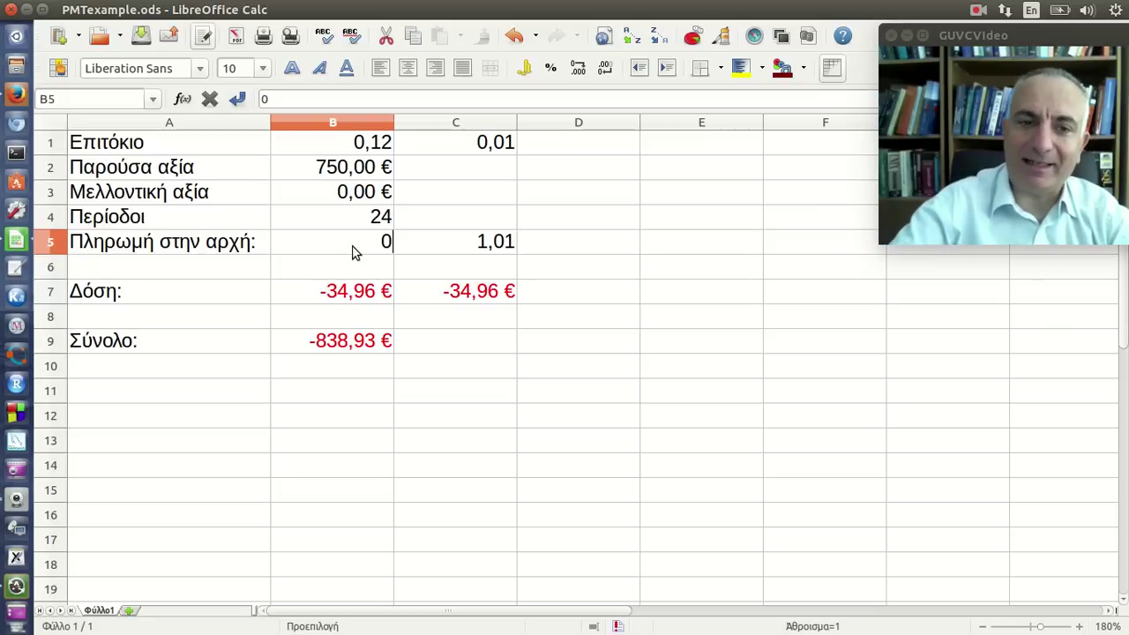
key("Return")
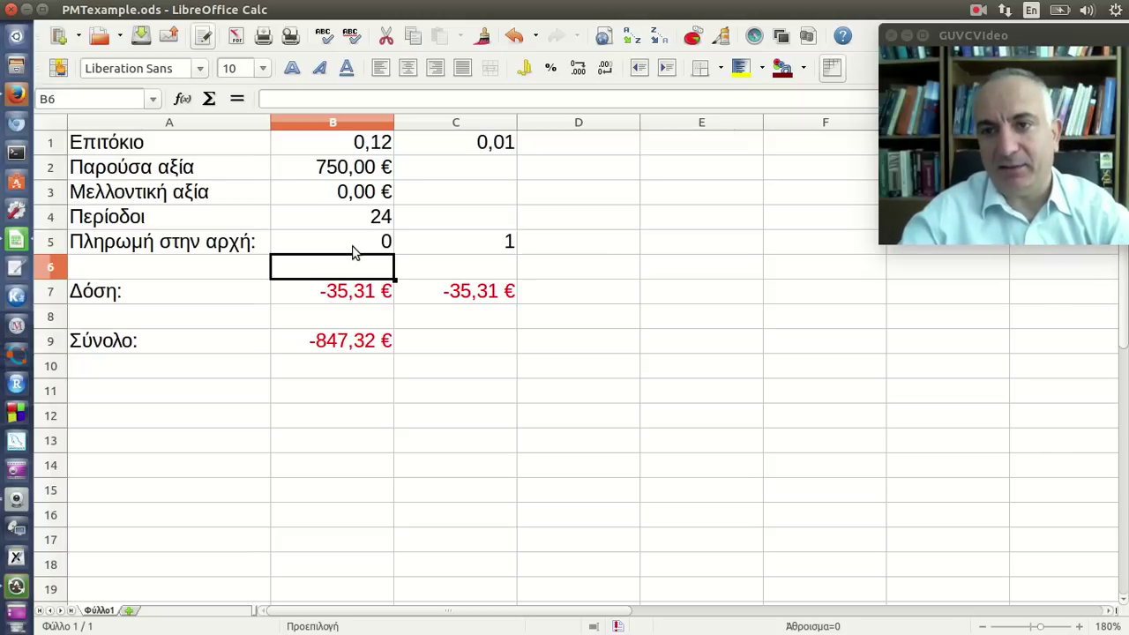
left_click(353, 250)
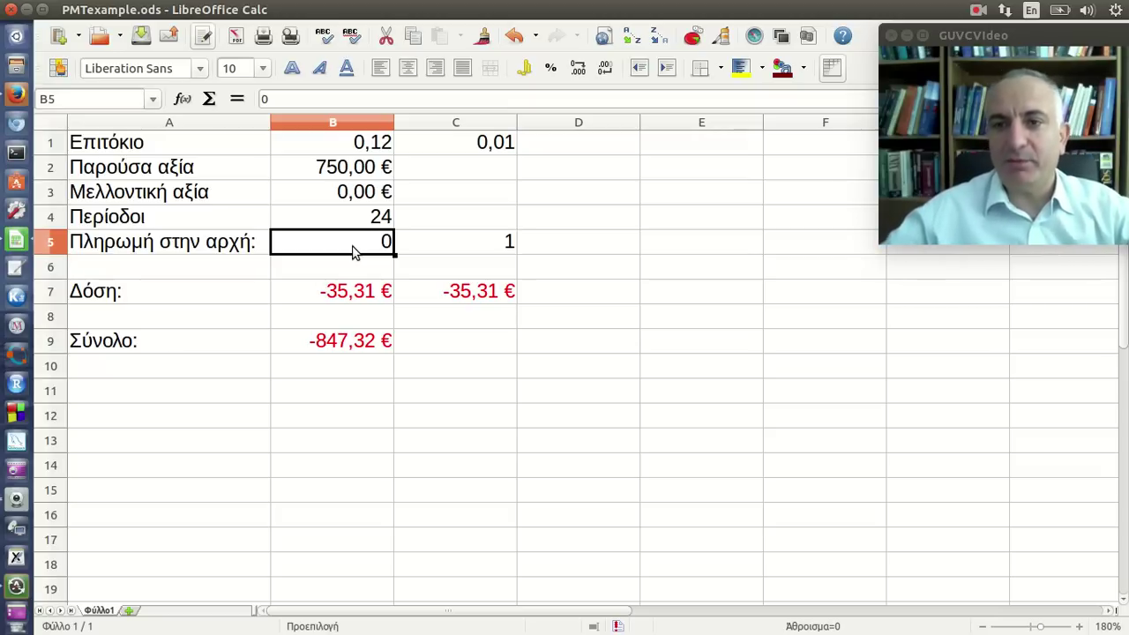
type("1")
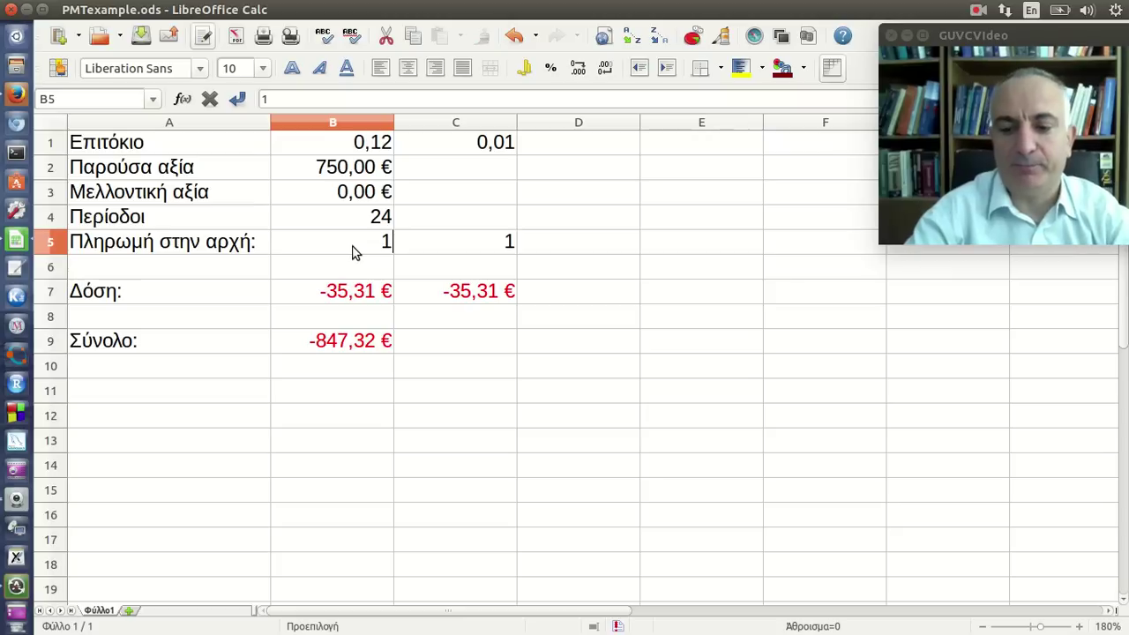
key("Return")
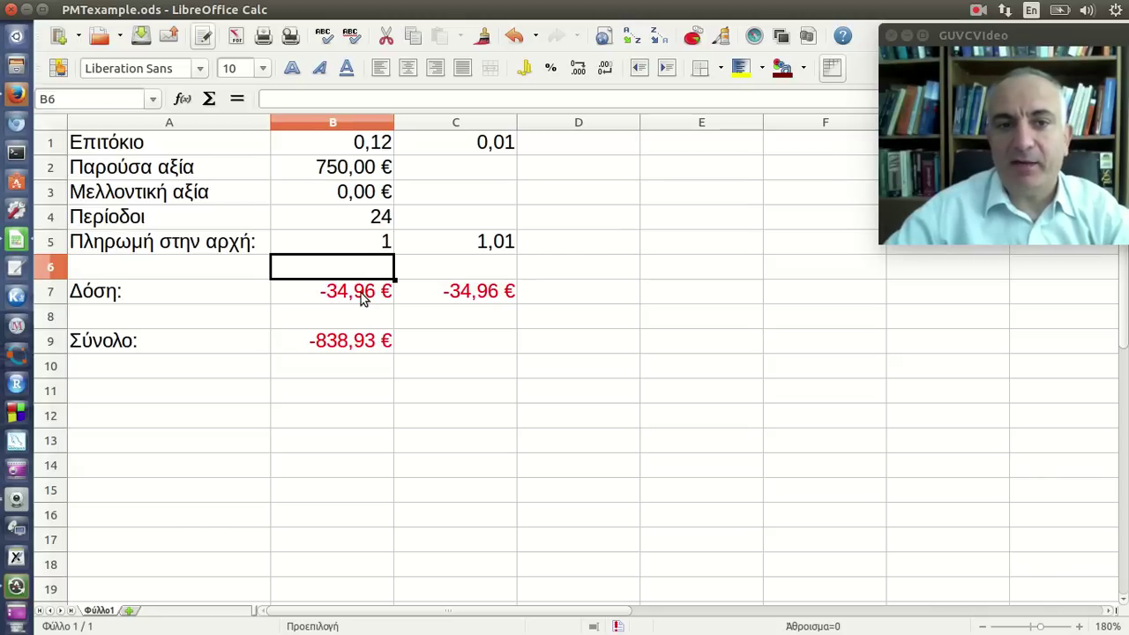
left_click(357, 169)
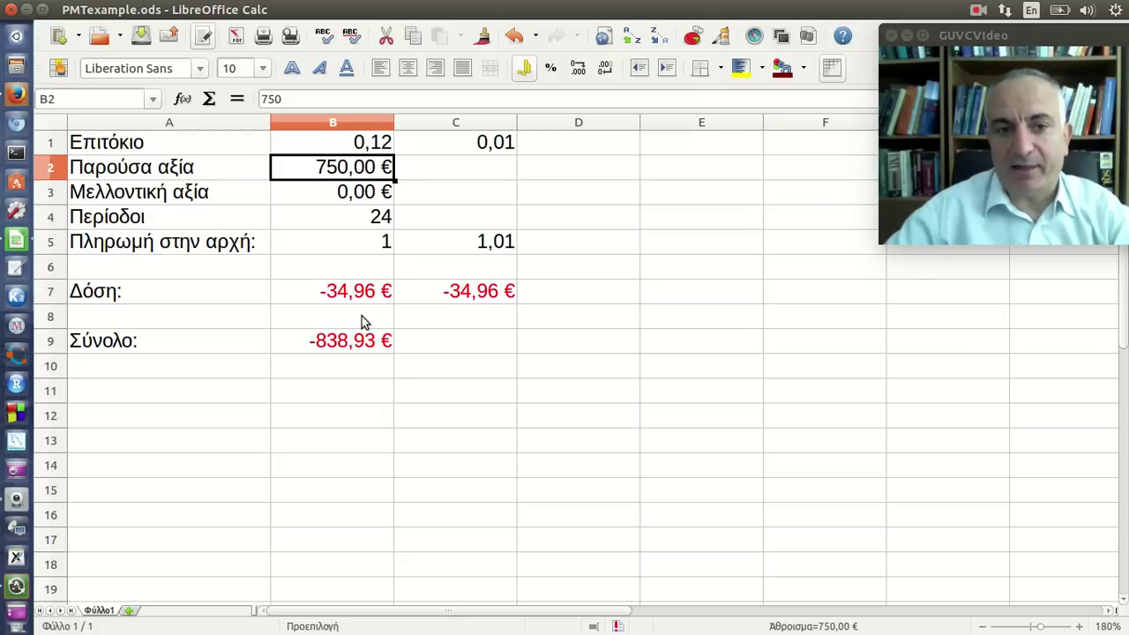
left_click(368, 344)
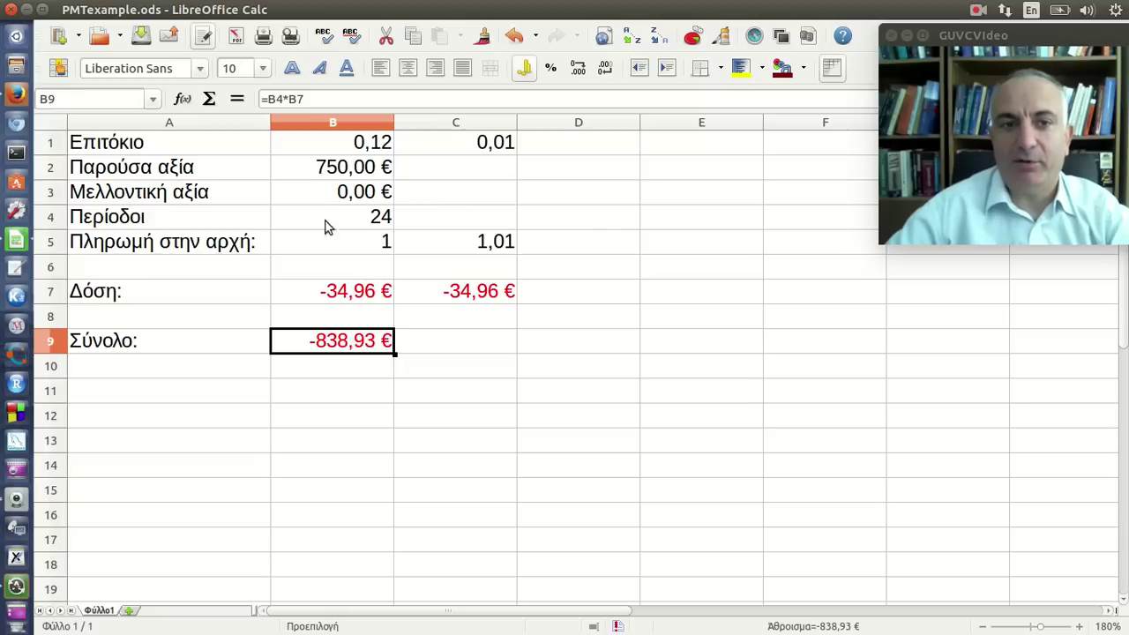
left_click(314, 102)
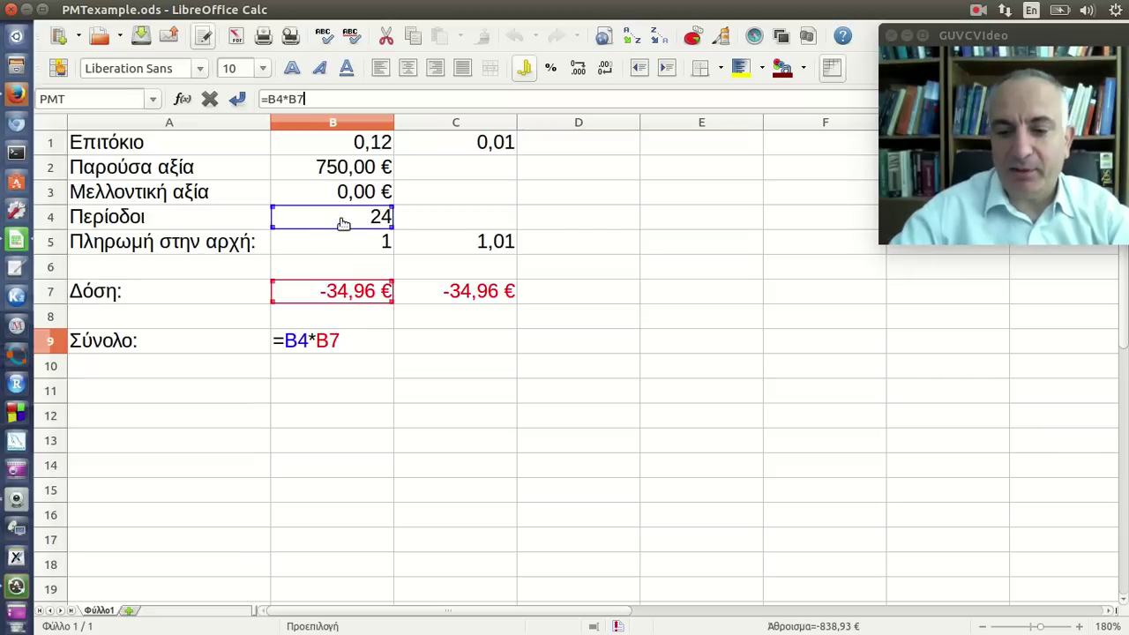
key("Return")
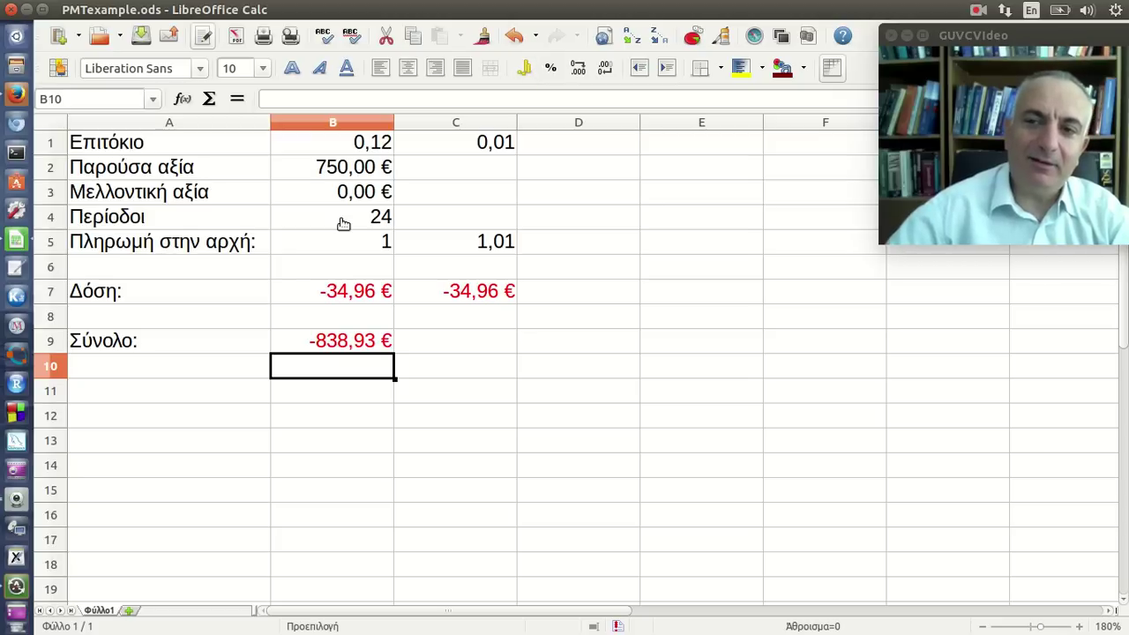
left_click(346, 173)
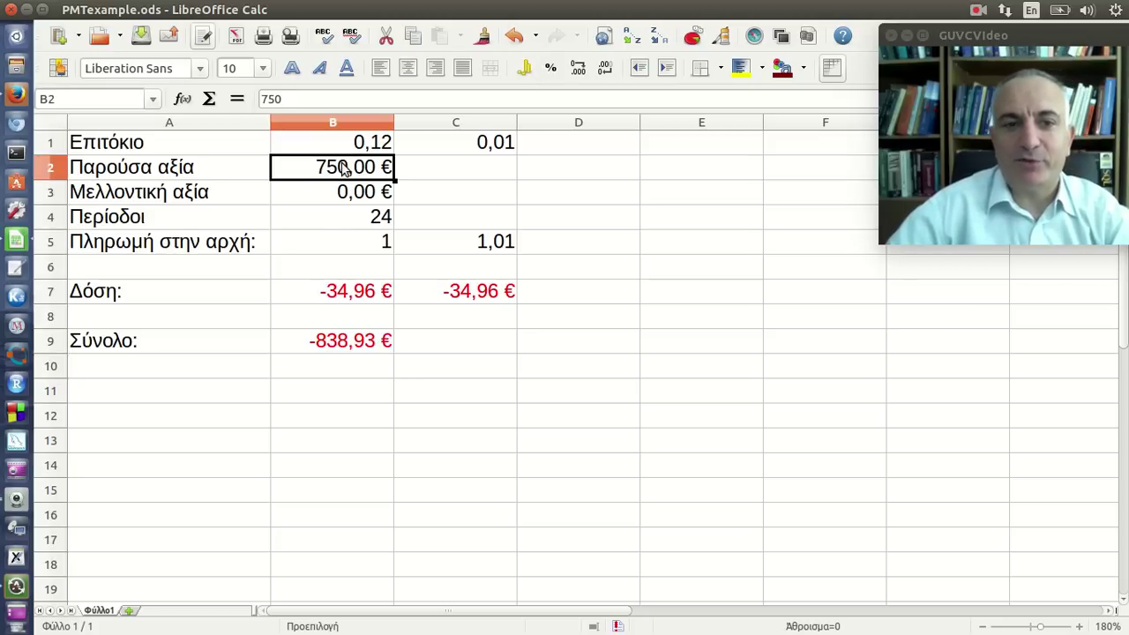
left_click(380, 344)
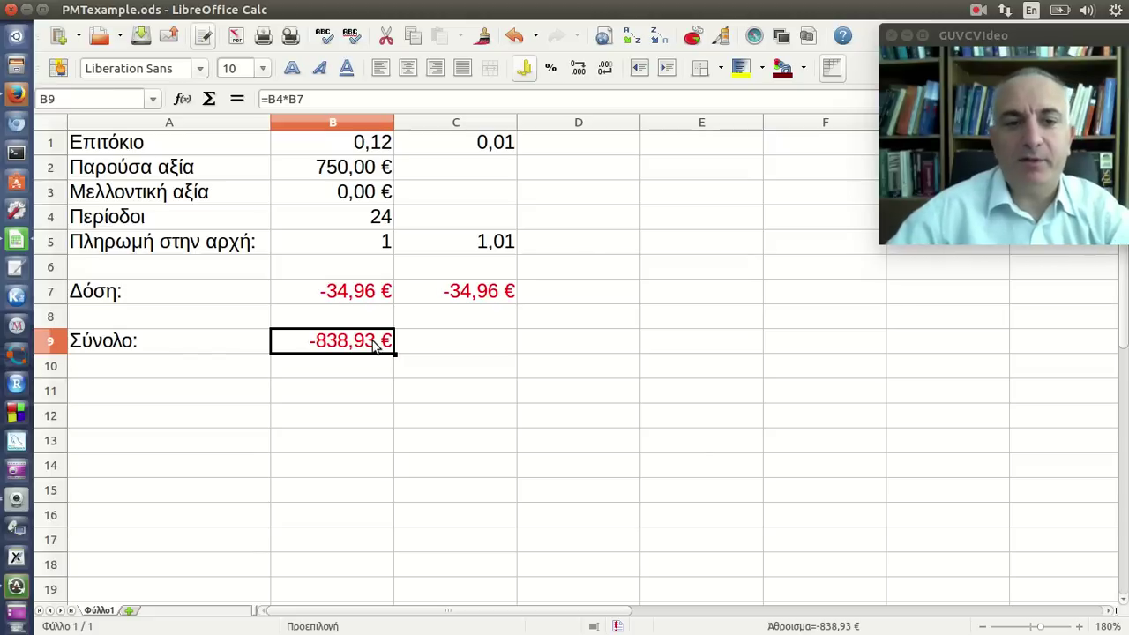
left_click(381, 226)
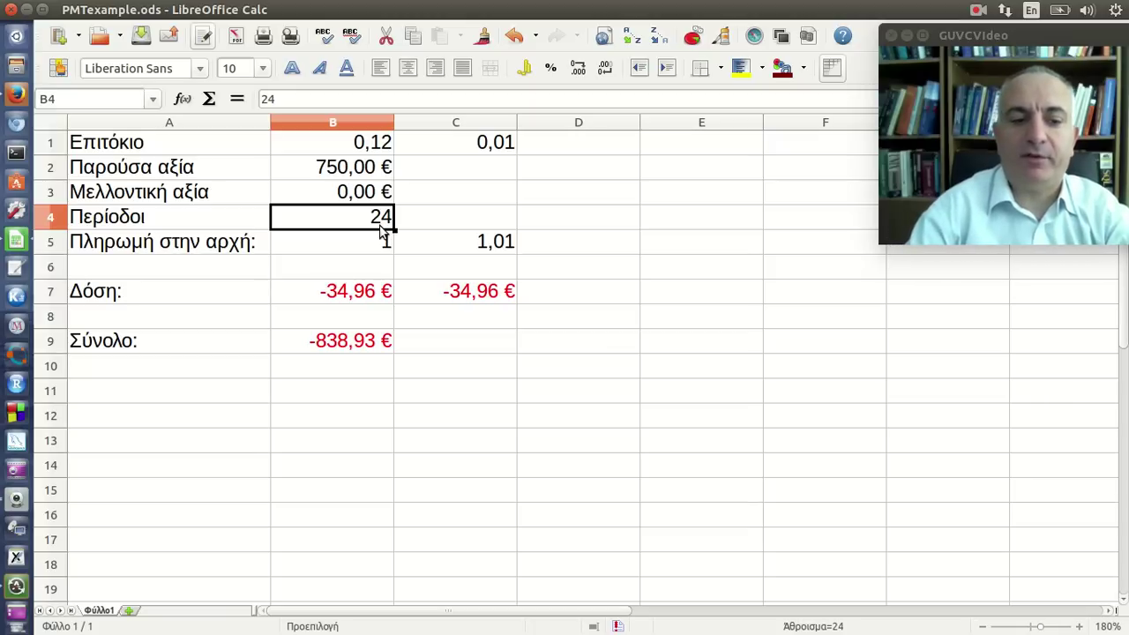
type("12")
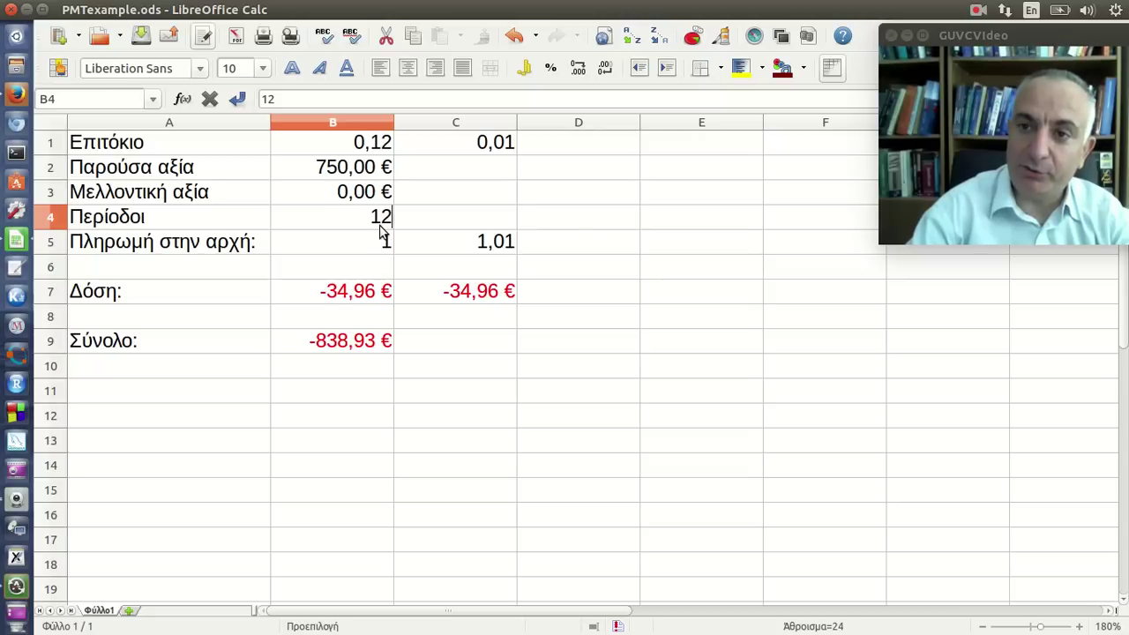
key("Return")
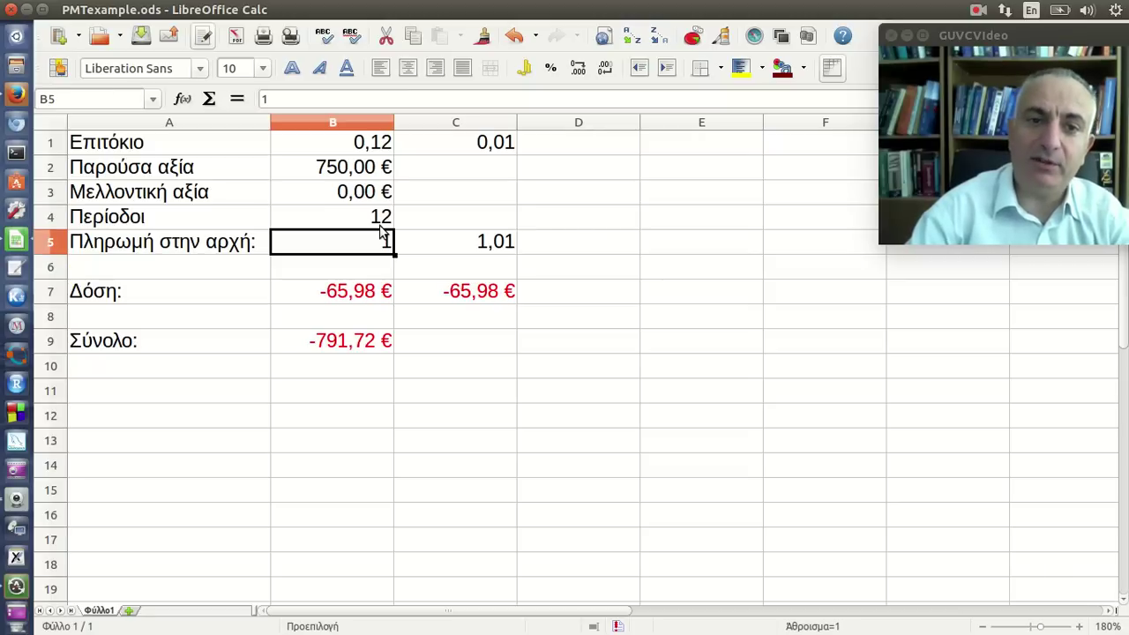
left_click(354, 300)
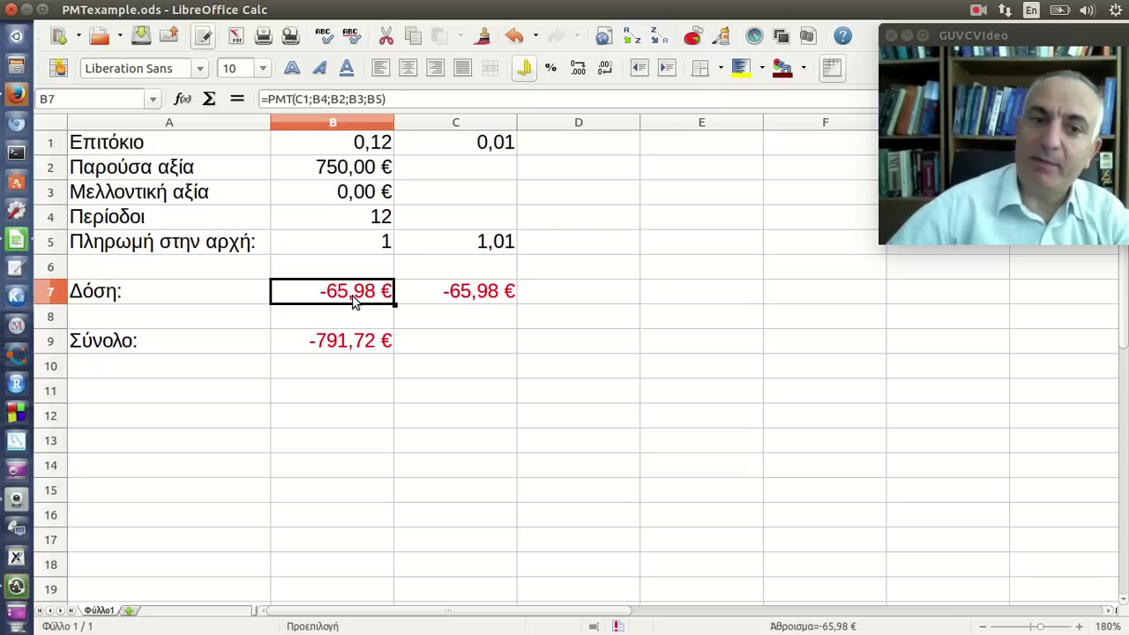
left_click(351, 342)
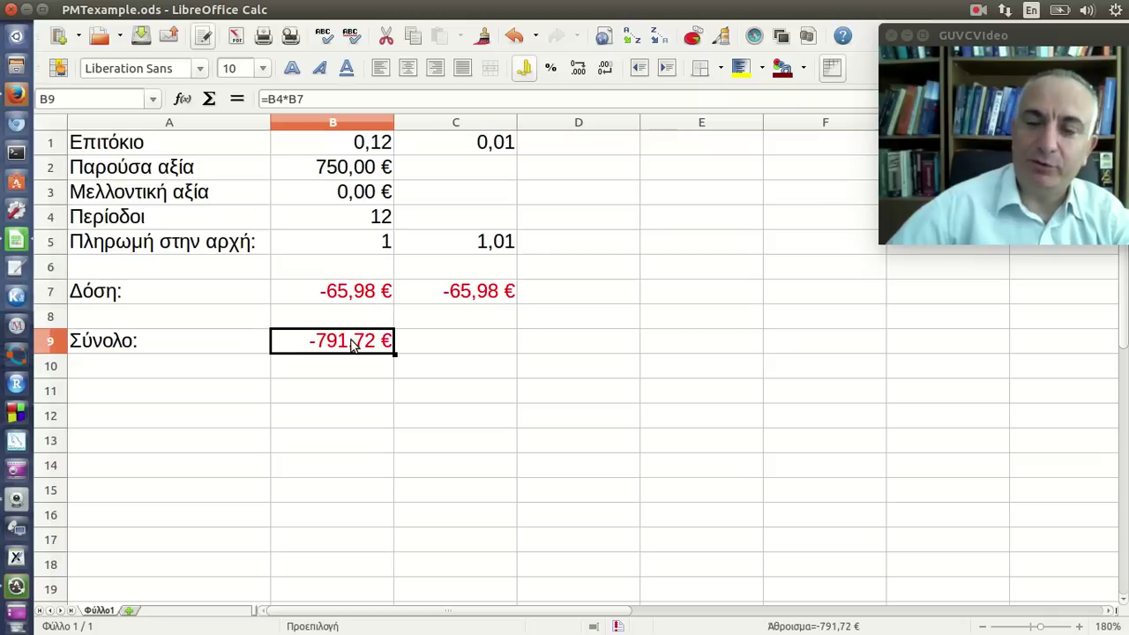
left_click(368, 222)
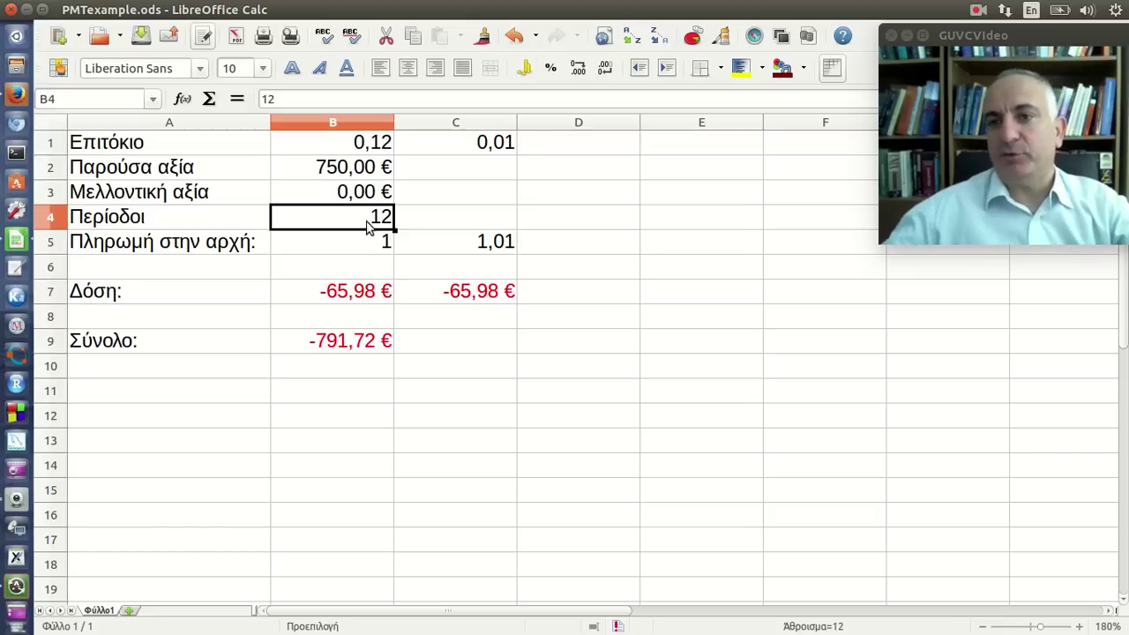
type("4")
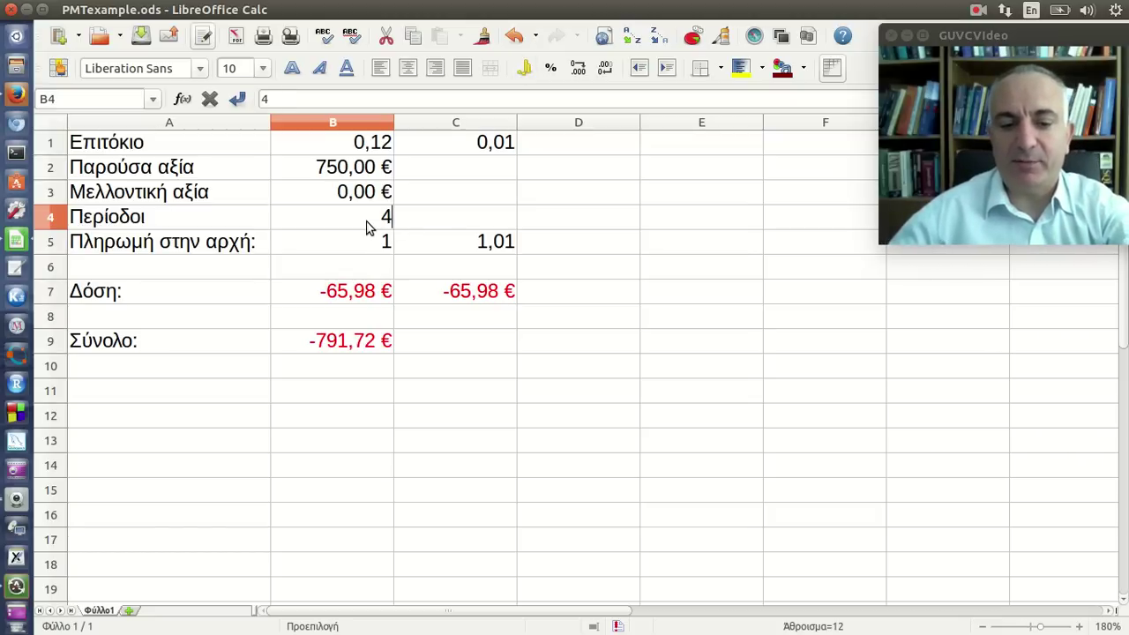
type("8")
key("Return")
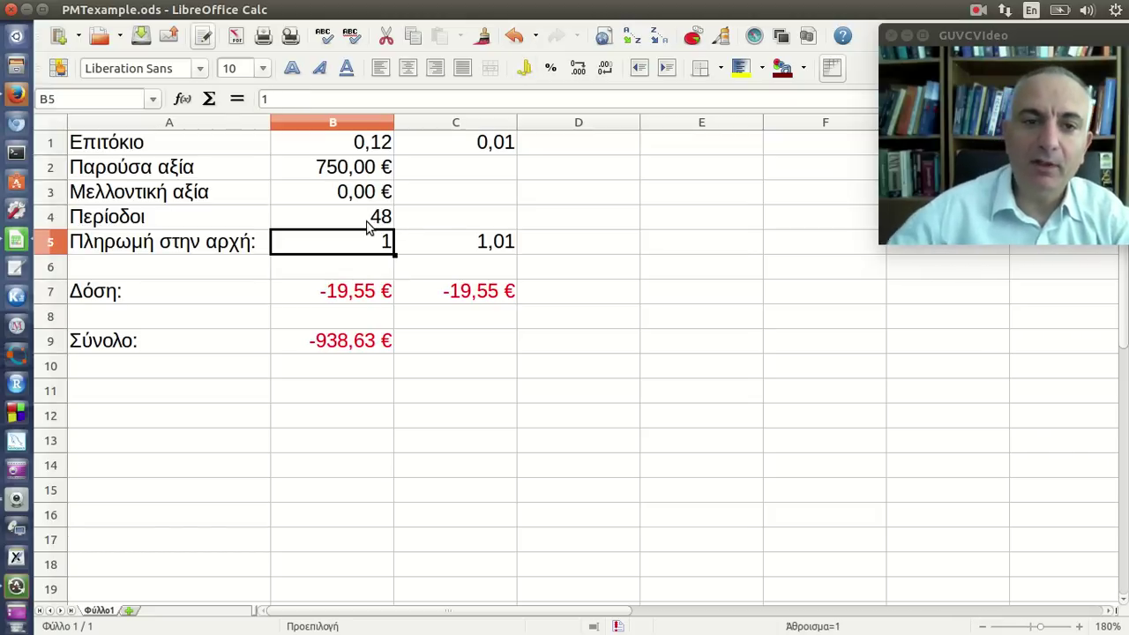
left_click(362, 295)
left_click(369, 344)
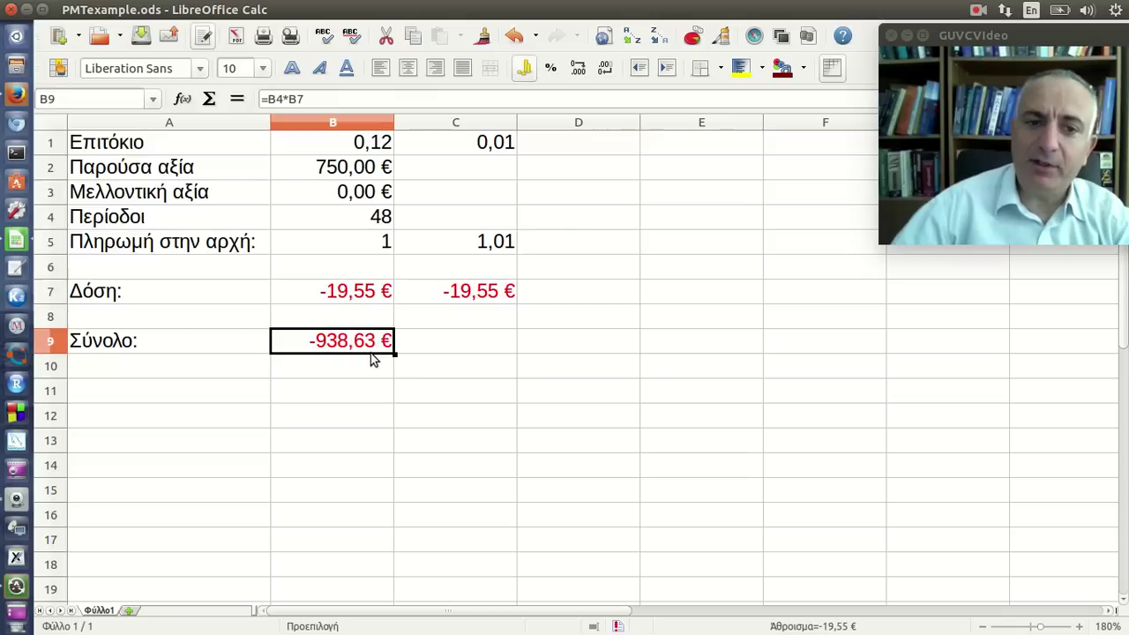
left_click(353, 229)
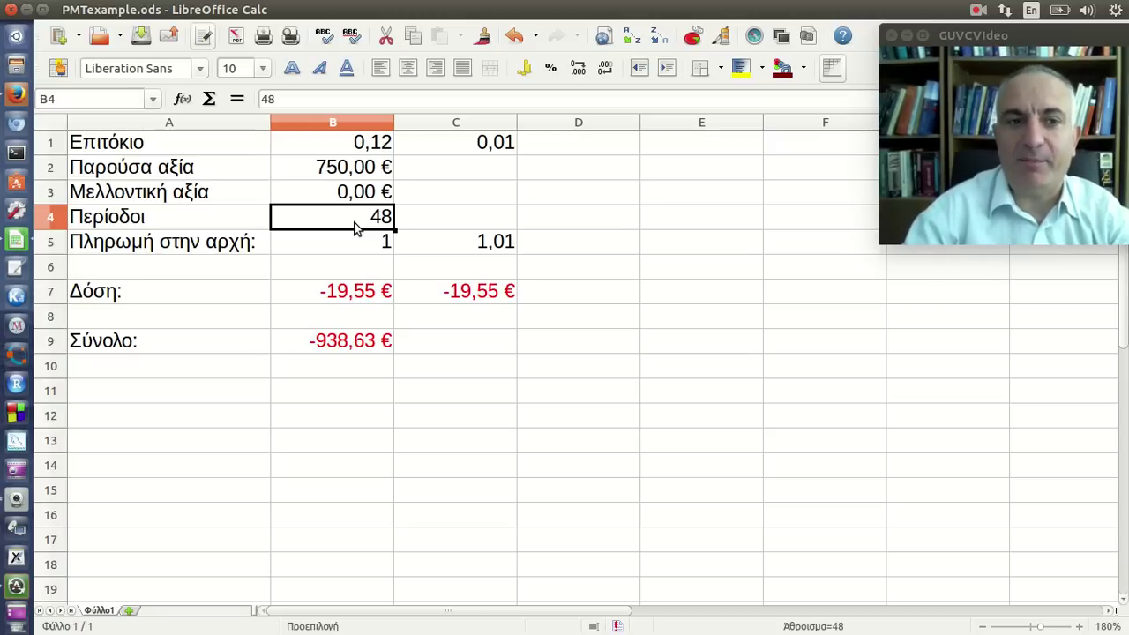
type("24")
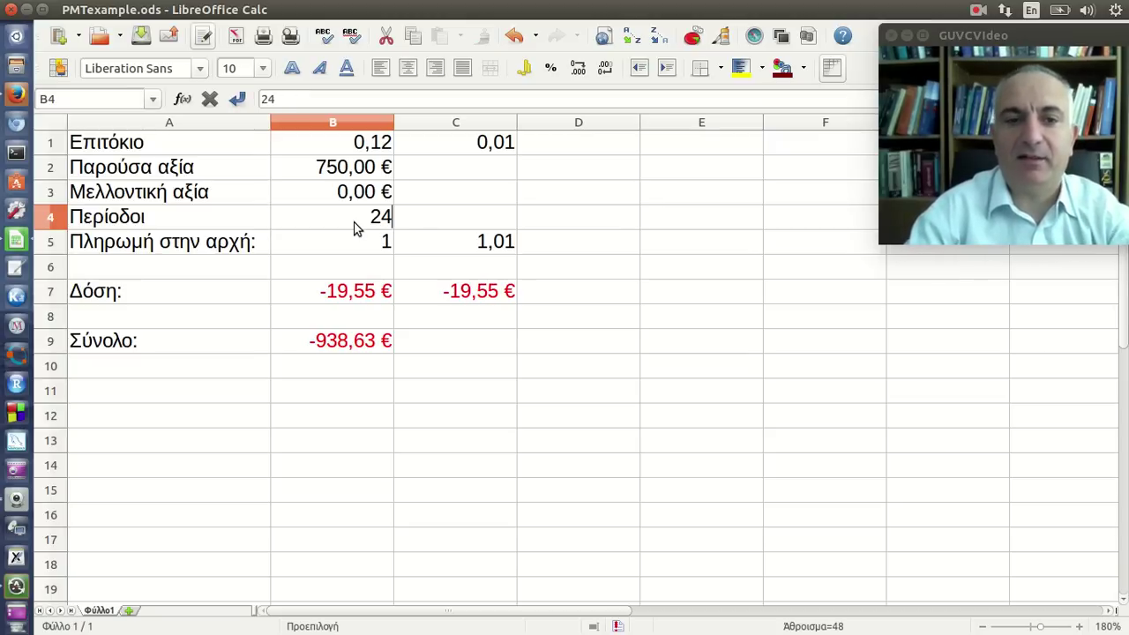
key("Return")
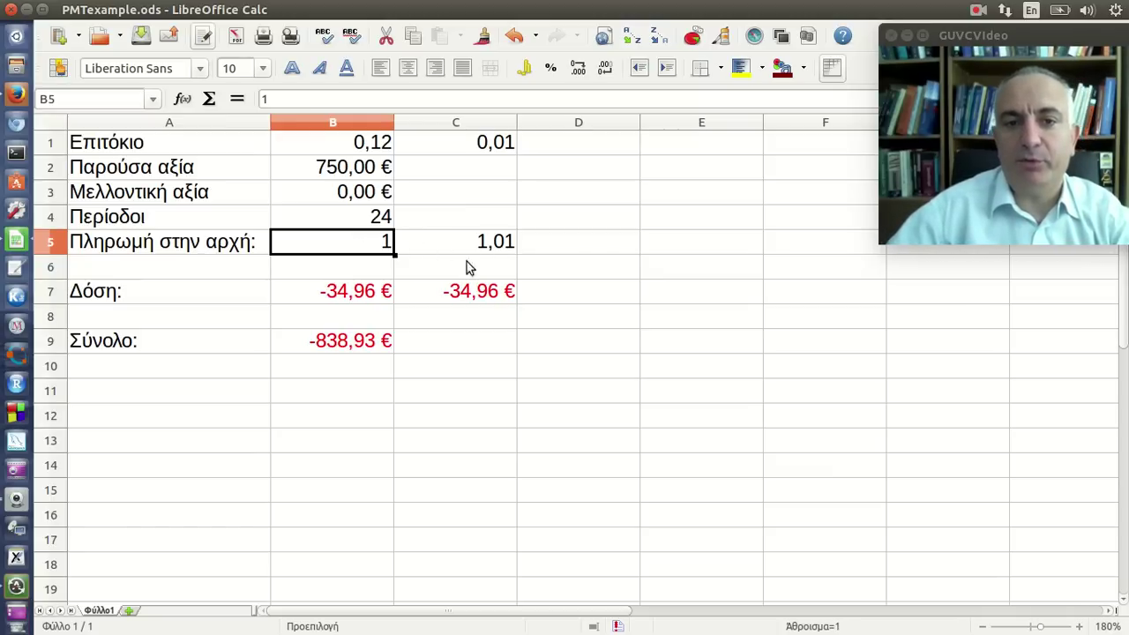
left_click(500, 300)
Show the cell references in C7's manual formula, then bring up the Firefox PMT course page.
left_click(499, 99)
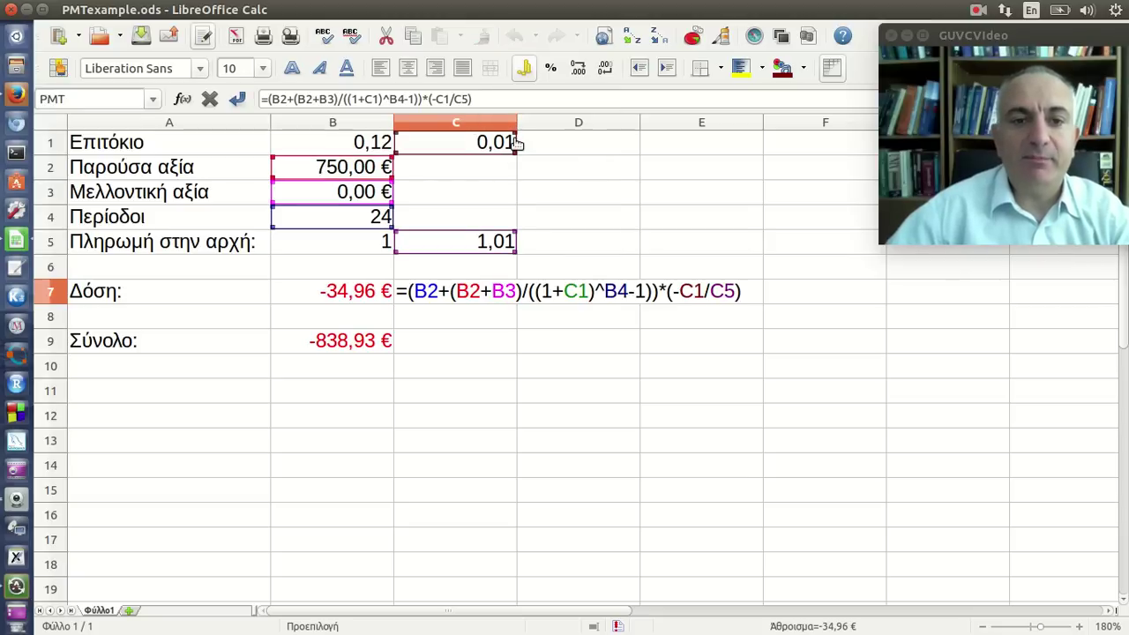
key("Return")
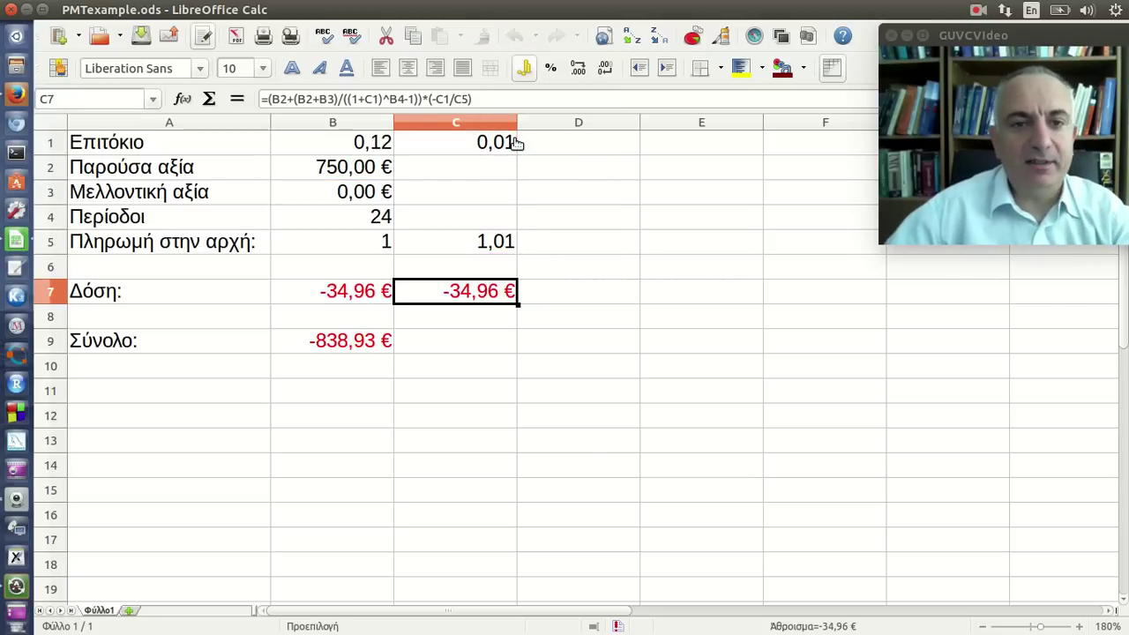
left_click(17, 97)
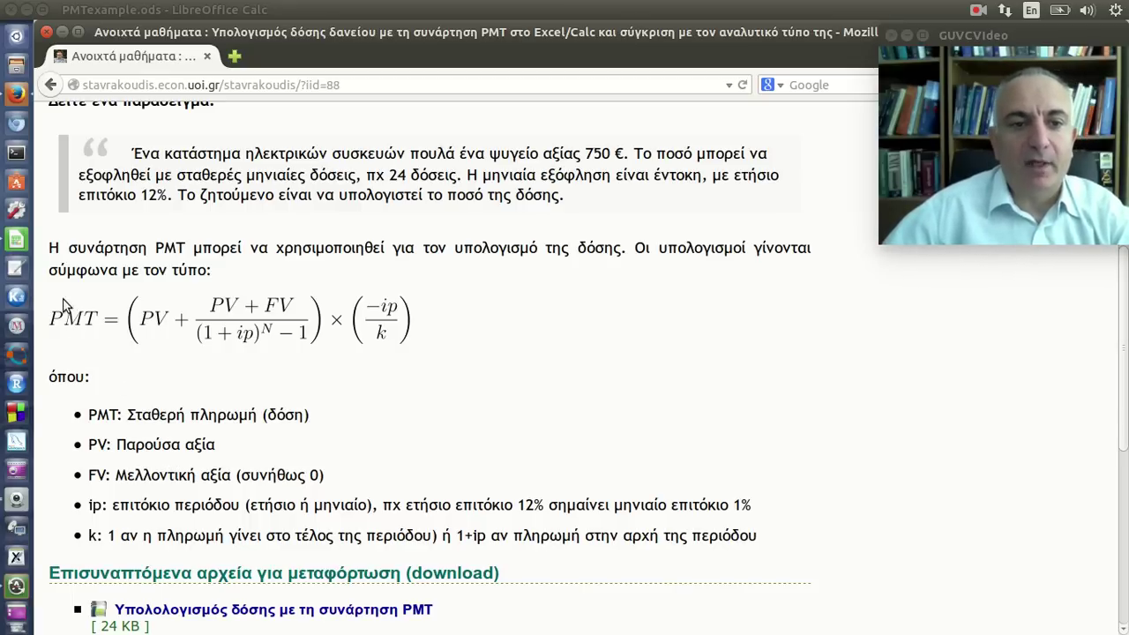
Return to the loan sheet and open C7's manual formula beside B7's -34,96 € payment.
left_click(17, 240)
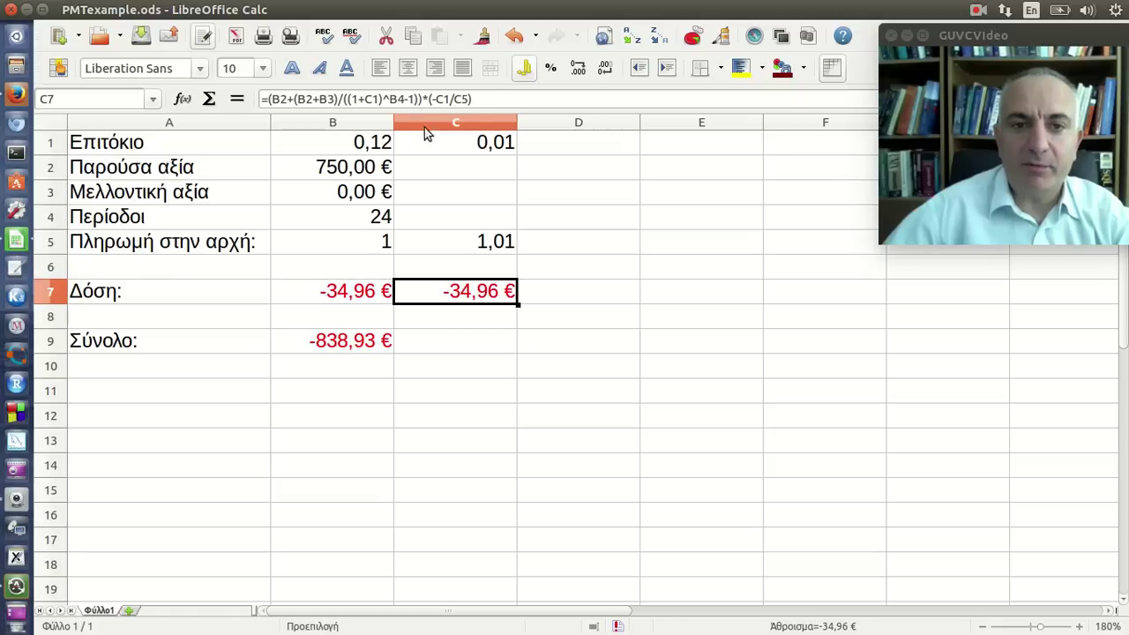
left_click(487, 99)
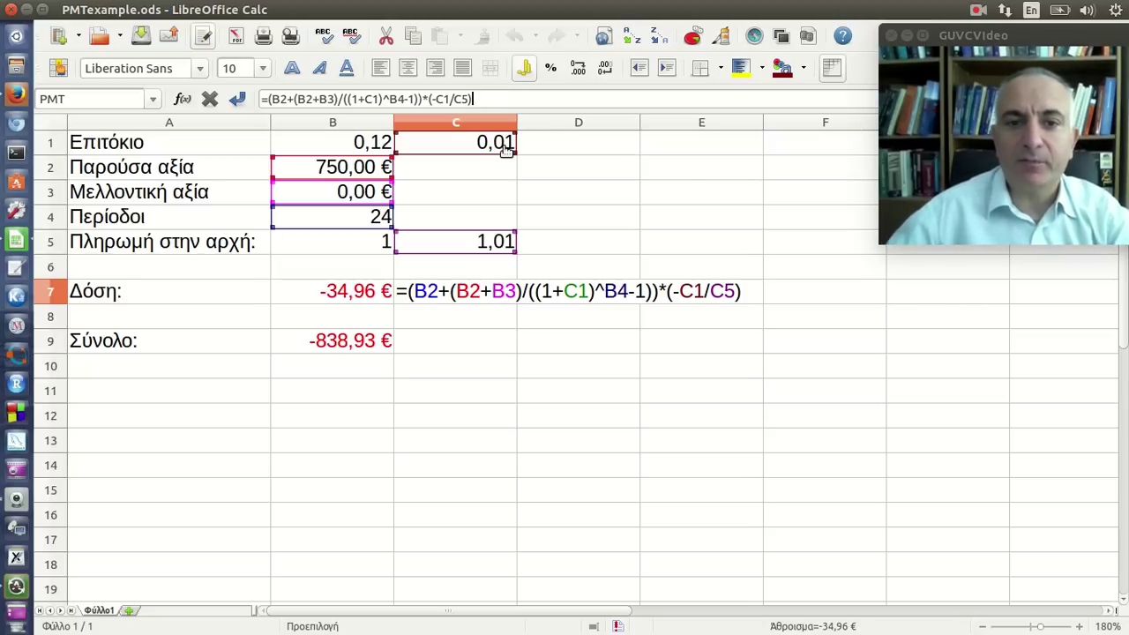
Commit C7's manual formula at -34,96 € and show C5's =IF(B5=0;1;1+C1) references.
key("Return")
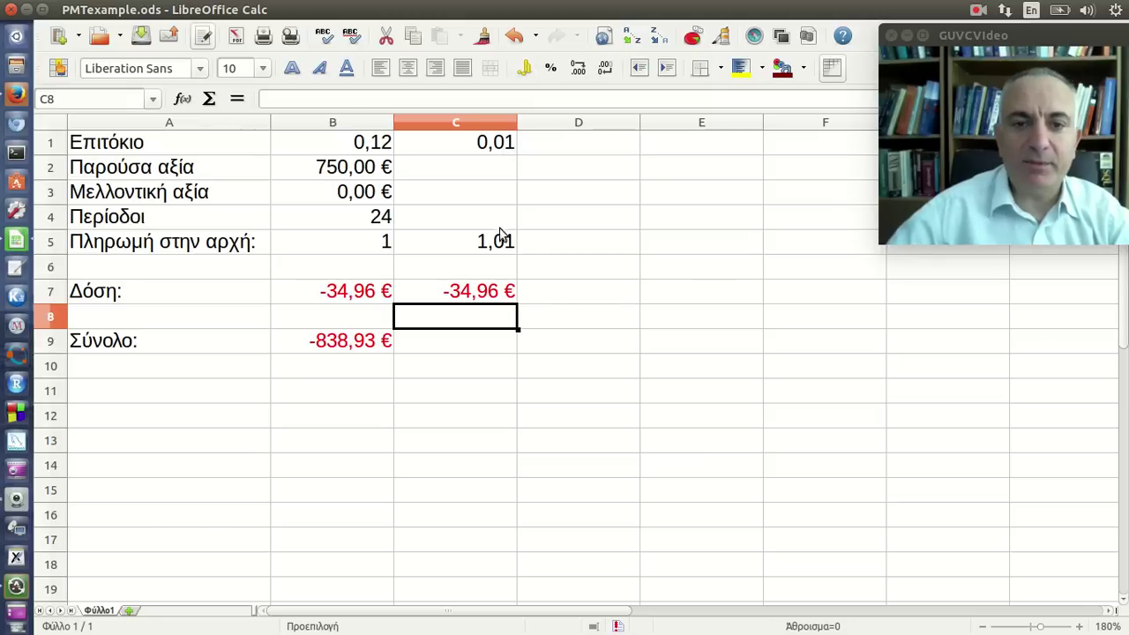
left_click(501, 236)
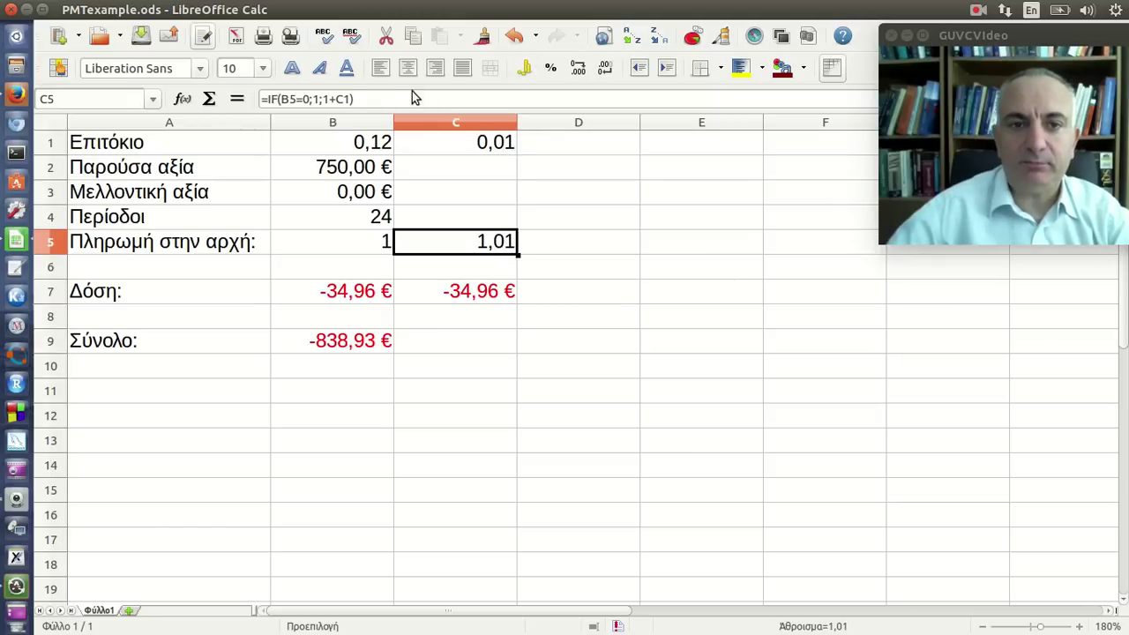
left_click(446, 104)
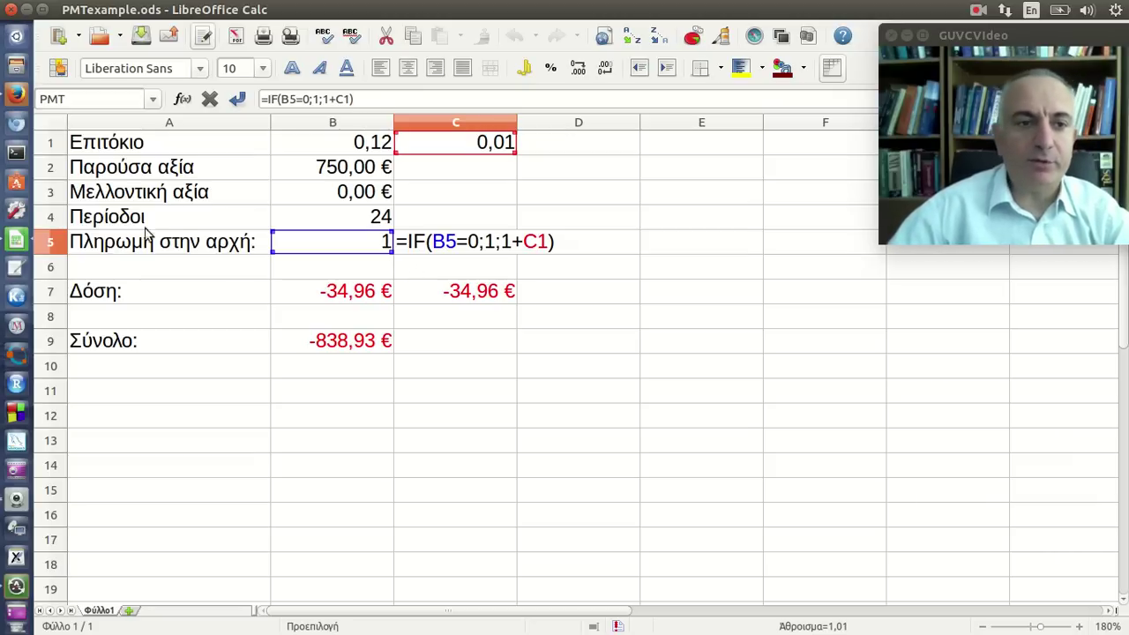
Compare C5's timing factor with the Firefox PMT course page, then recheck C5's formula.
left_click(16, 93)
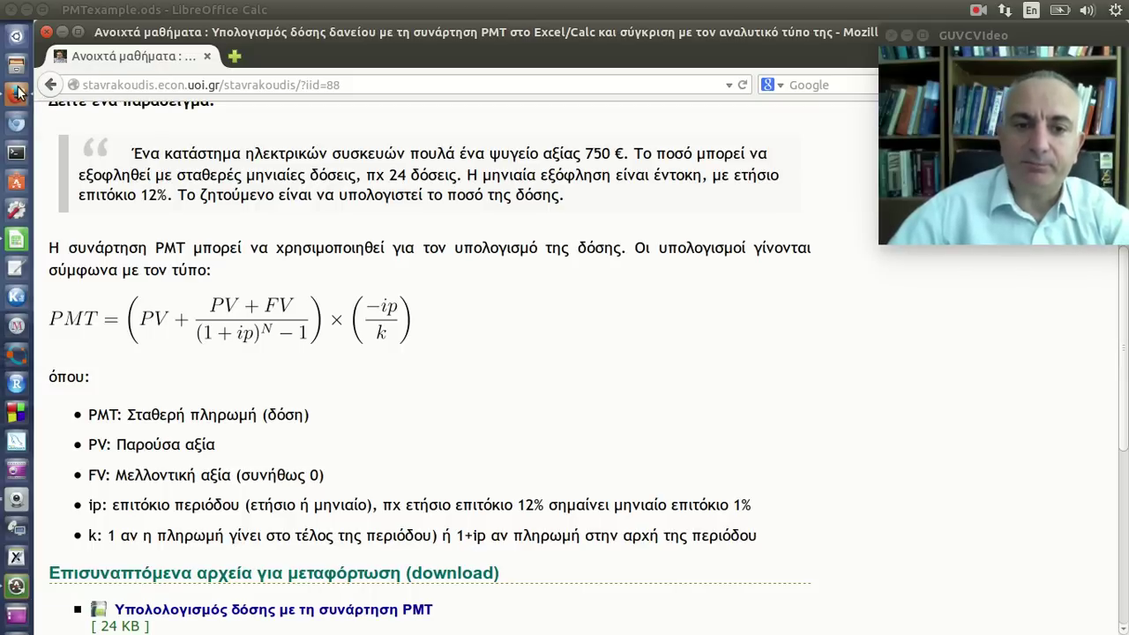
left_click(16, 238)
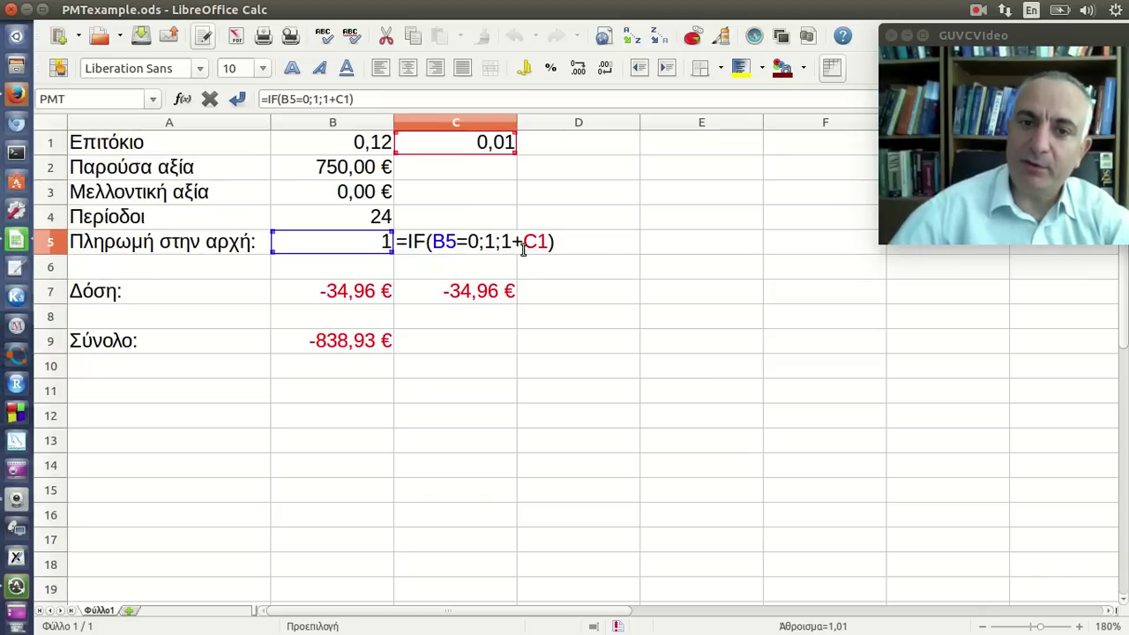
key("Return")
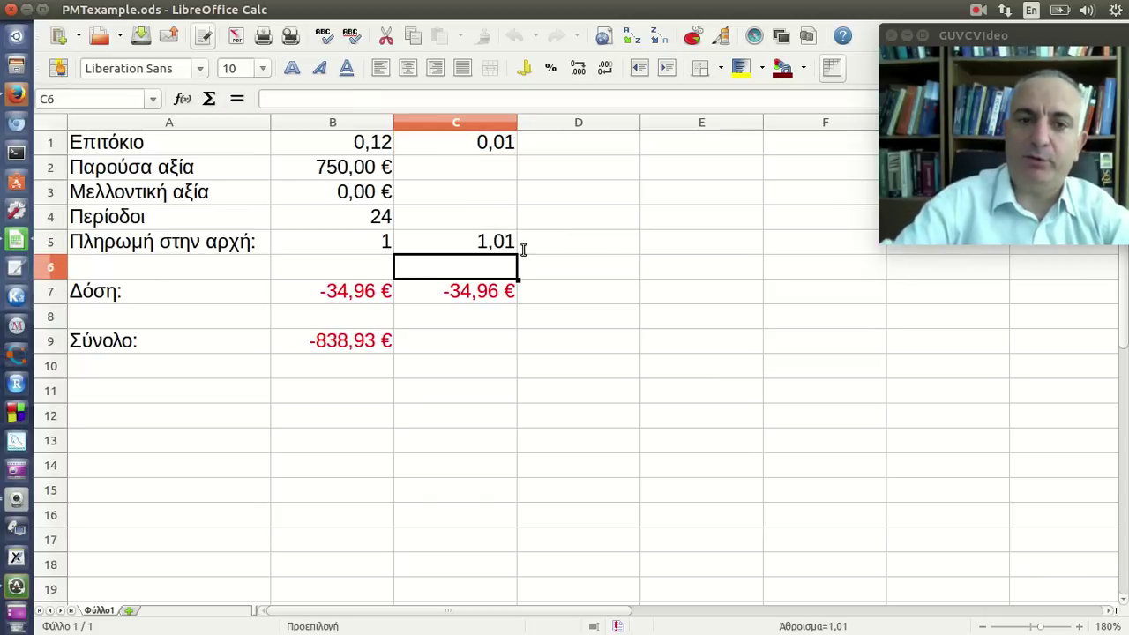
left_click(499, 249)
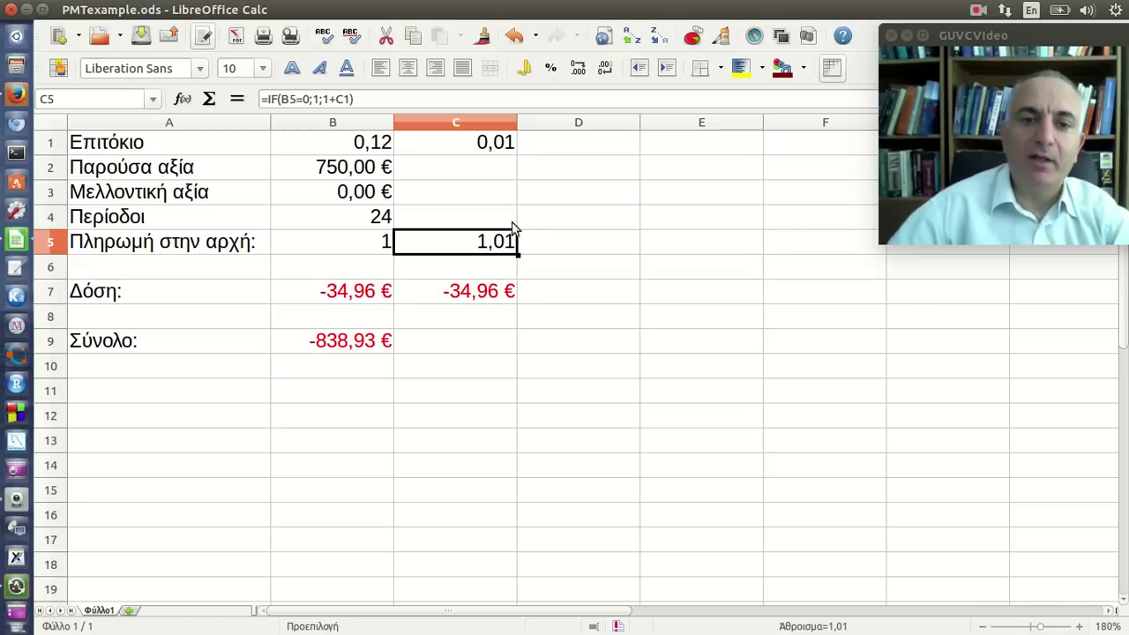
Review the PMT formula in B7 and the cell references of C7's manual formula.
left_click(336, 292)
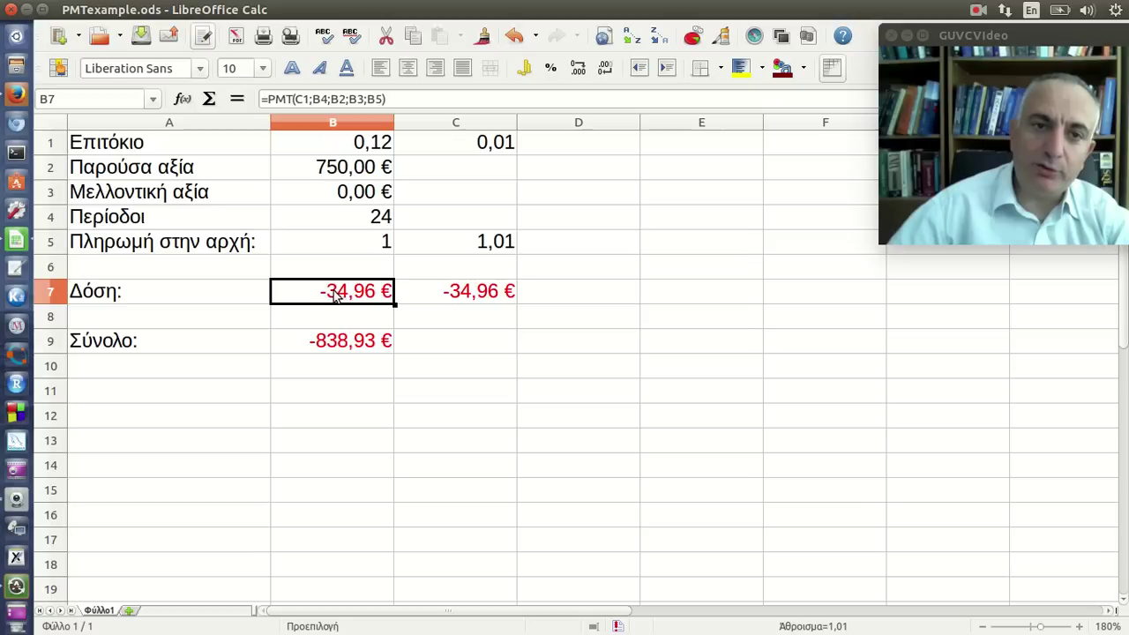
left_click(447, 293)
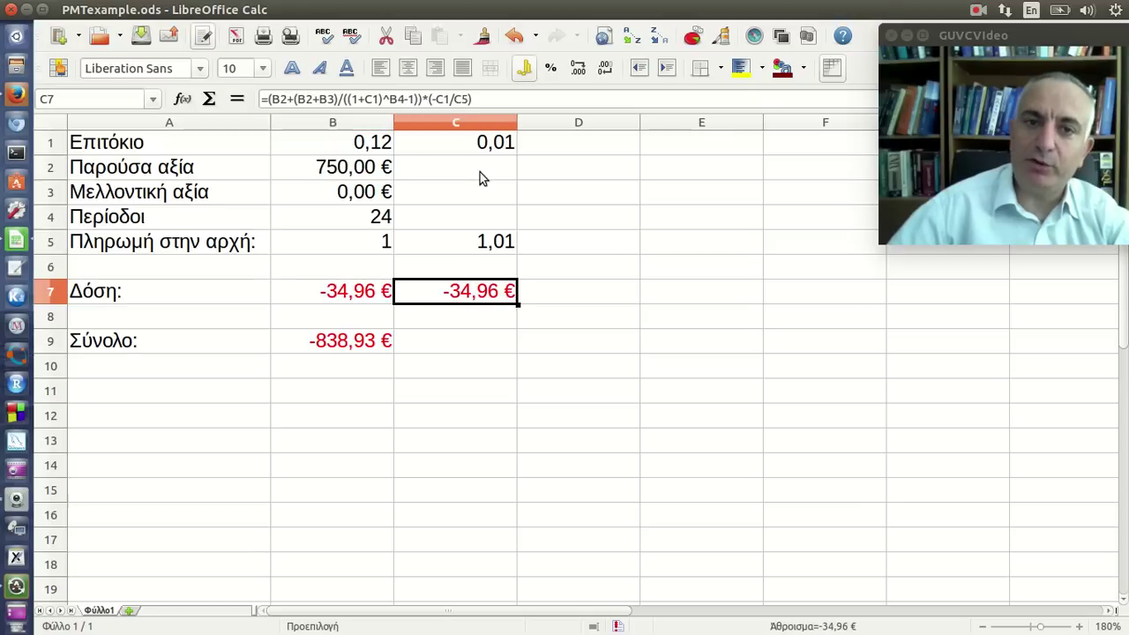
left_click(500, 98)
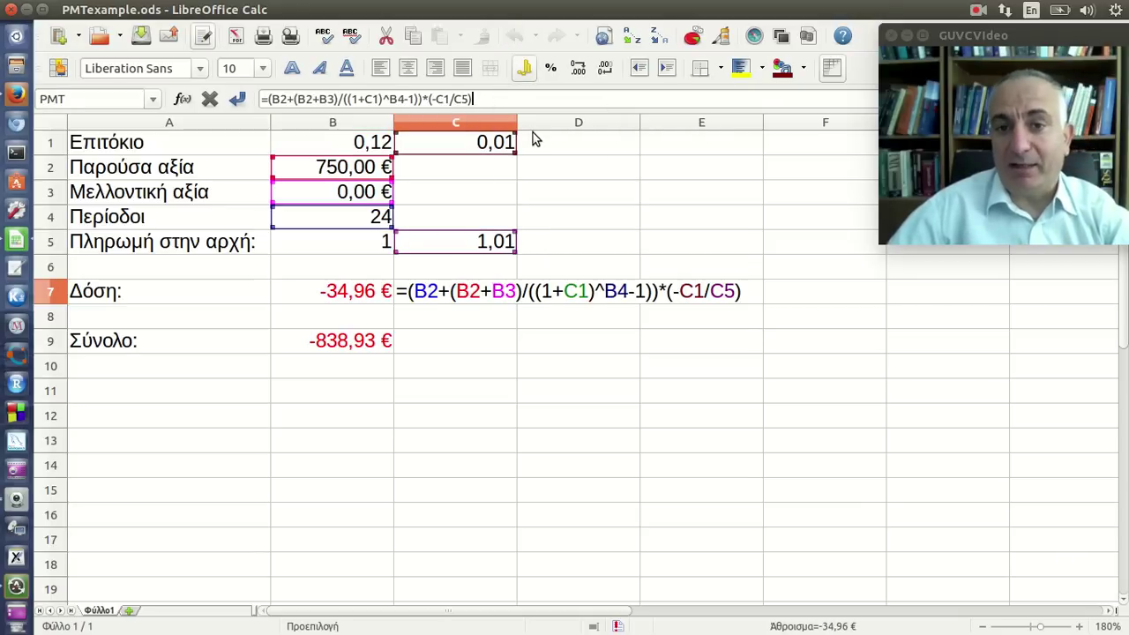
key("Return")
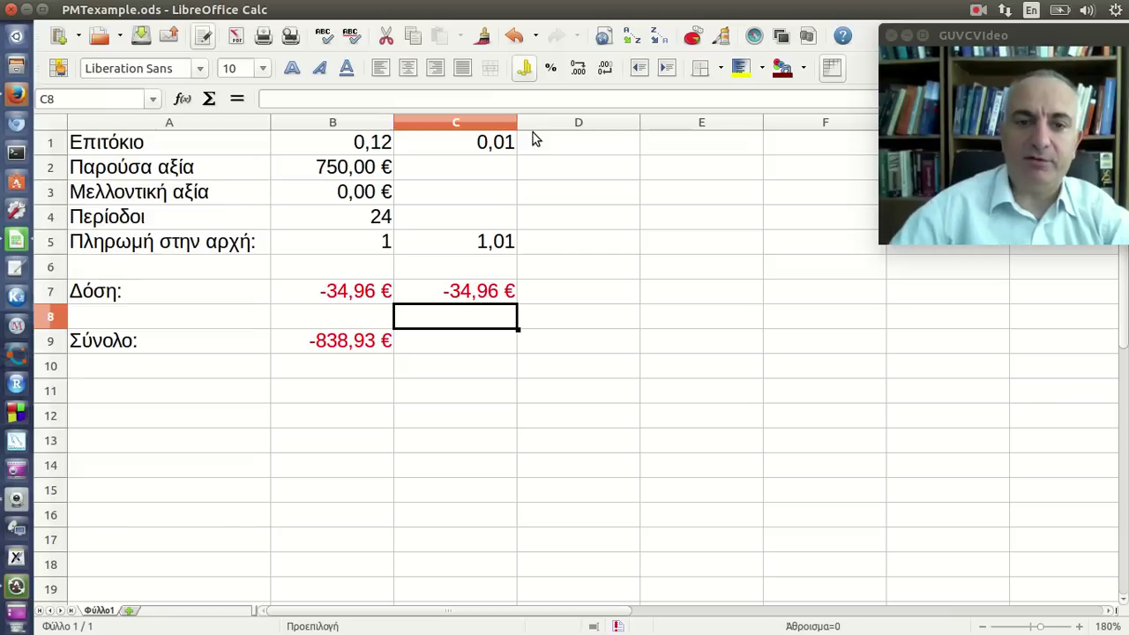
Set B5 to 0 and confirm both payments recalculate to -35,31 €.
left_click(379, 248)
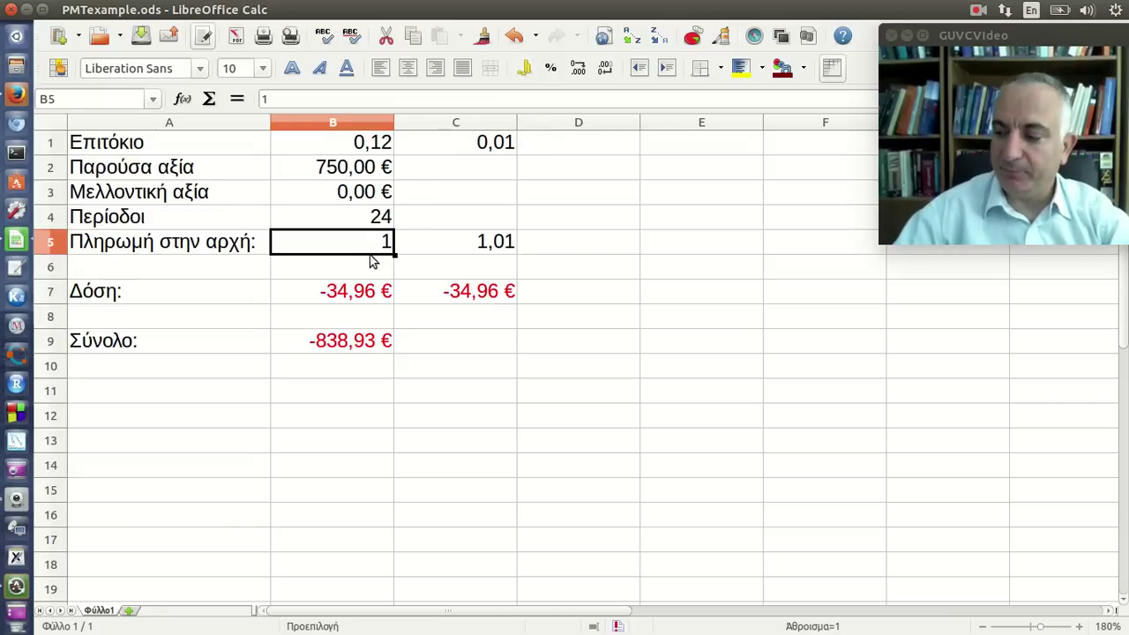
type("0")
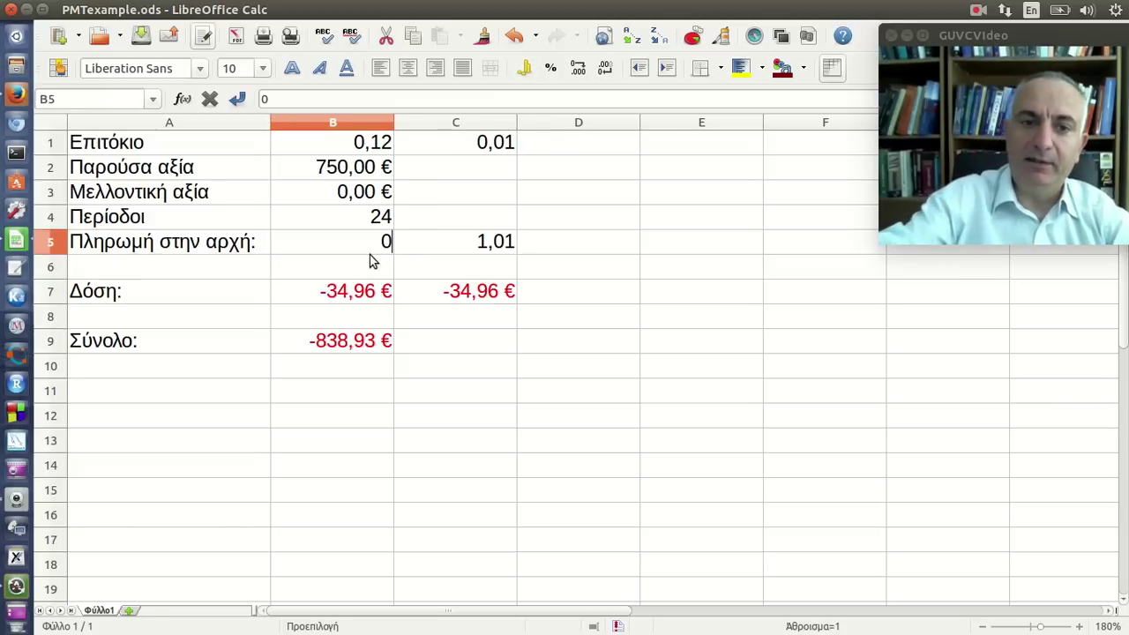
key("Return")
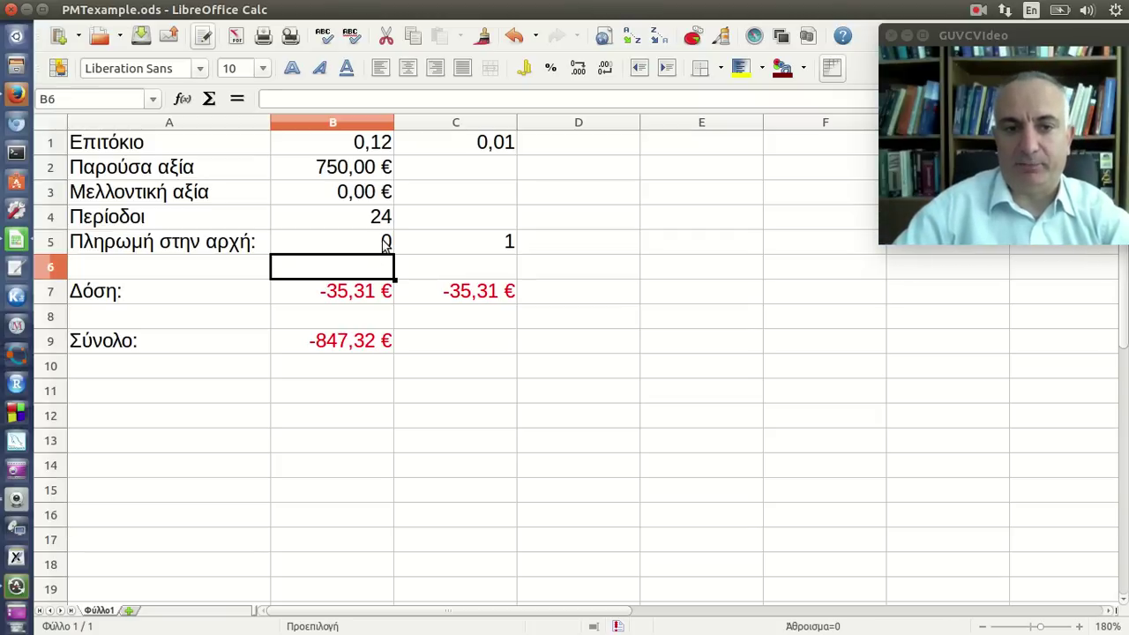
left_click(388, 252)
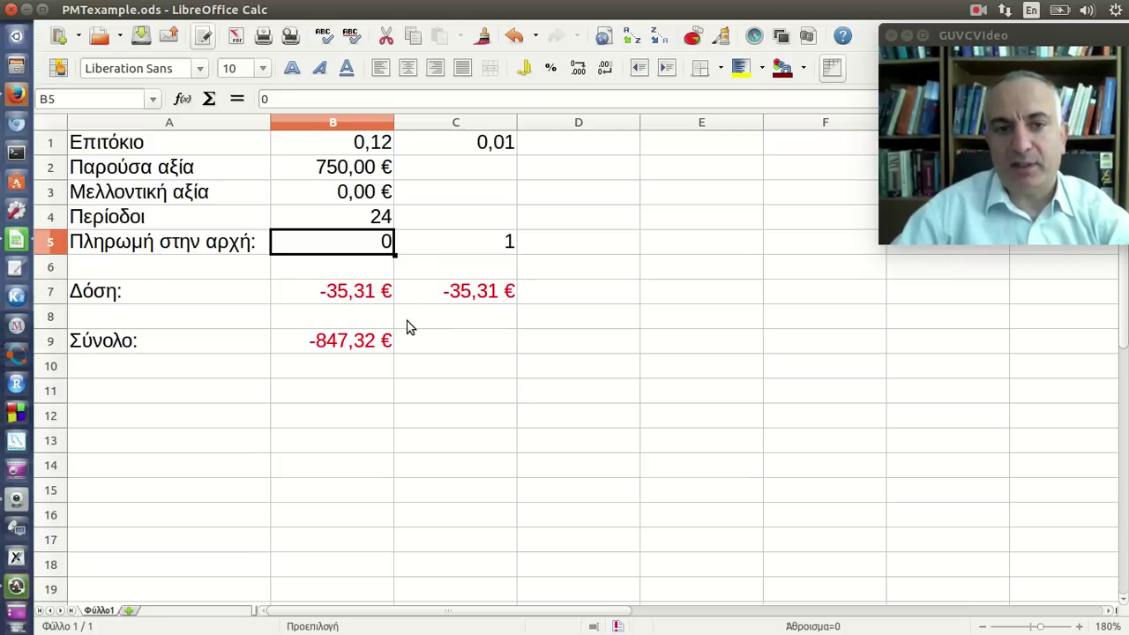
left_click(357, 300)
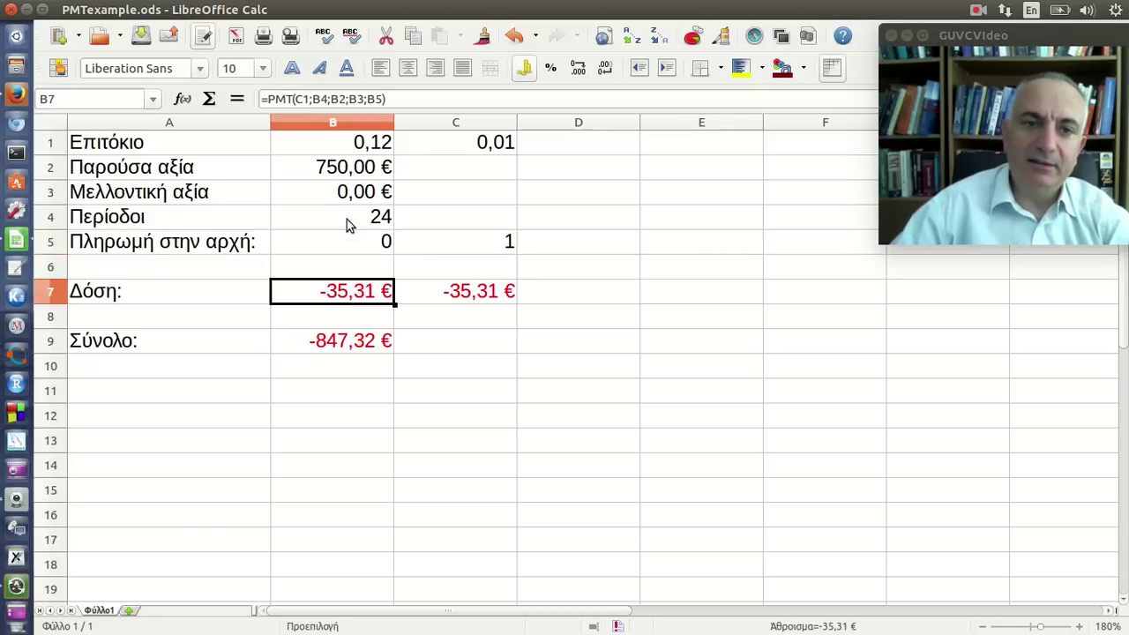
View the references of B7's =PMT(C1;B4;B2;B3;B5), then bring up the Firefox PMT course page.
left_click(414, 103)
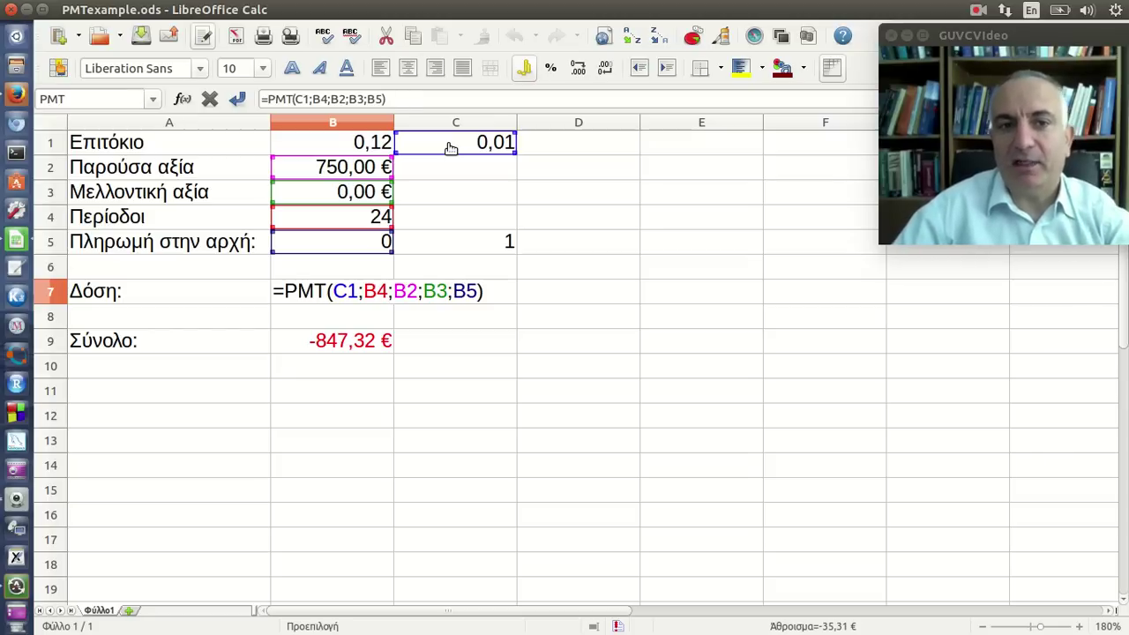
key("Return")
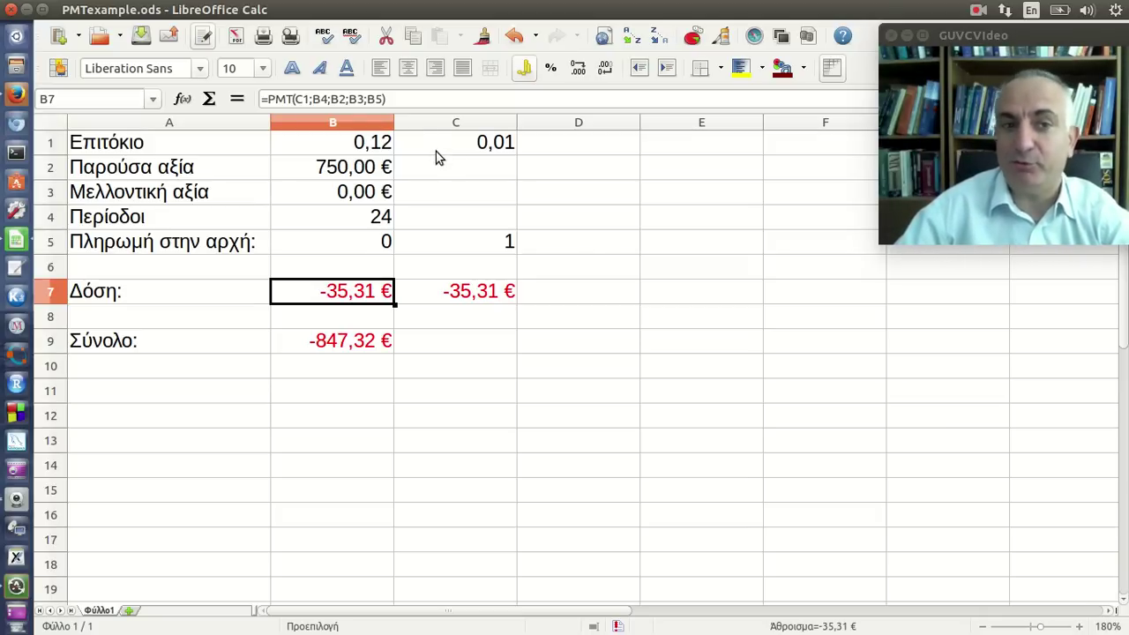
left_click(17, 93)
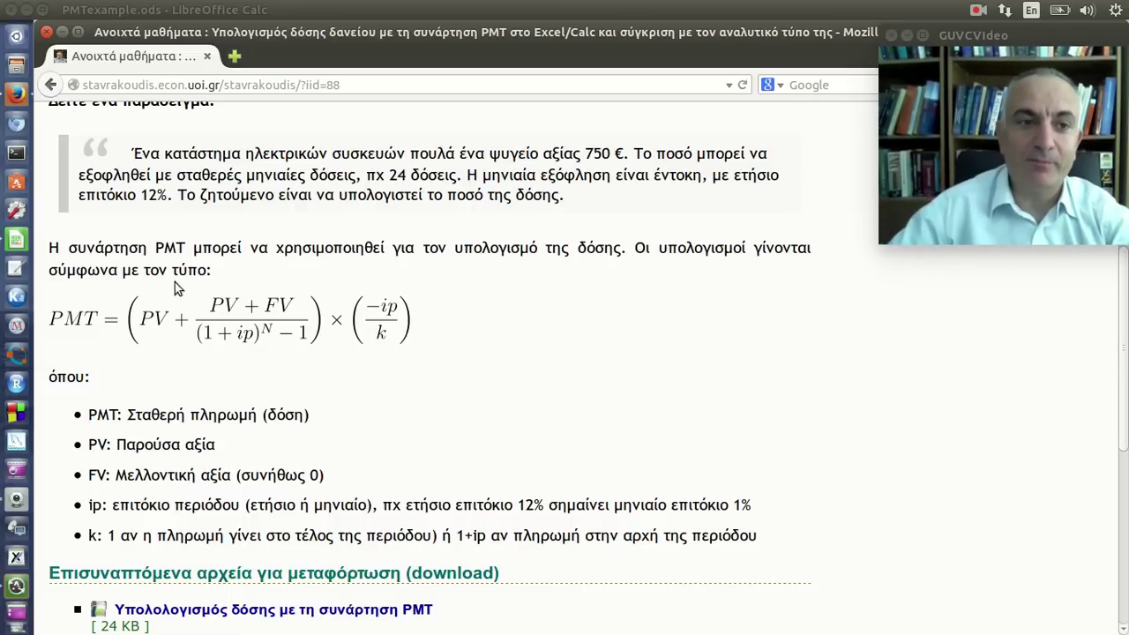
Return to PMTexample.ods and select C7 to check its manual formula at -35,31 €.
left_click(17, 240)
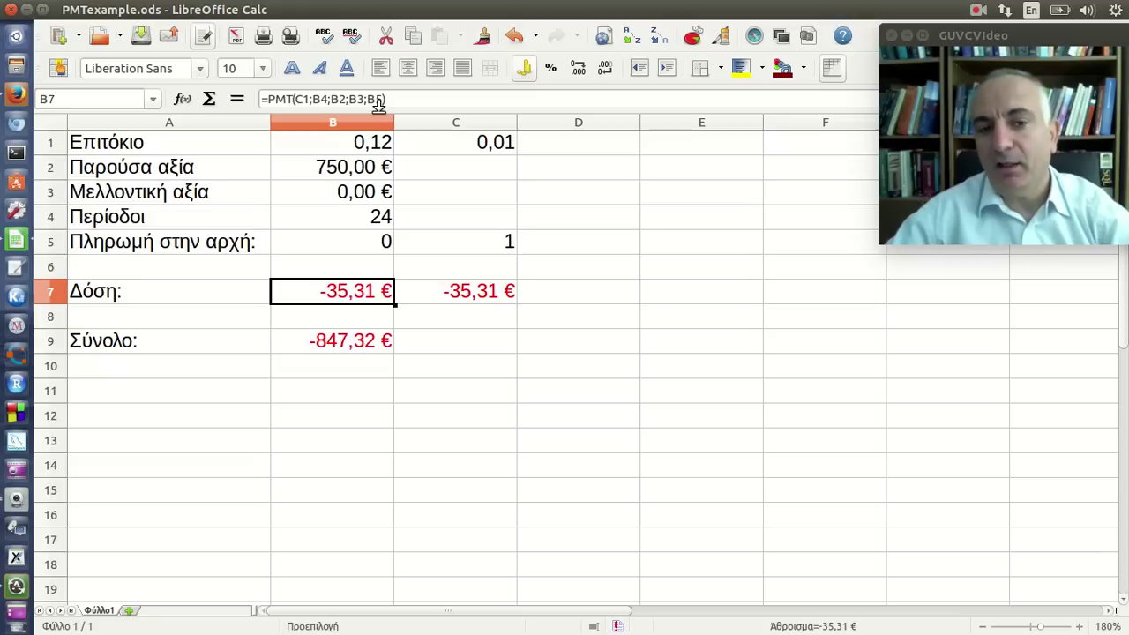
left_click(452, 293)
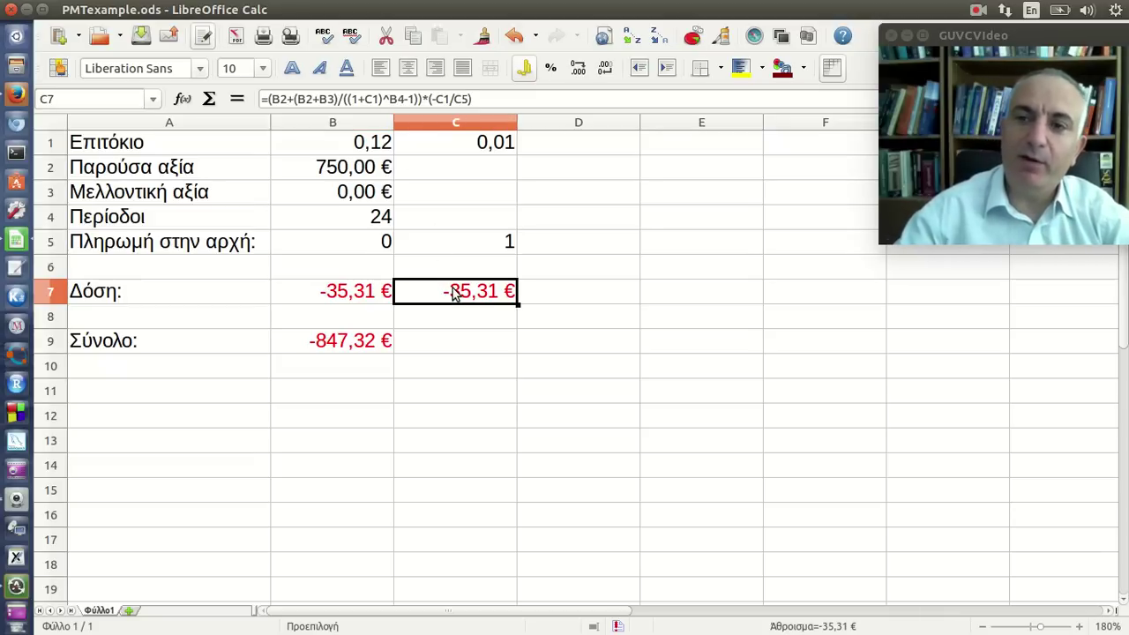